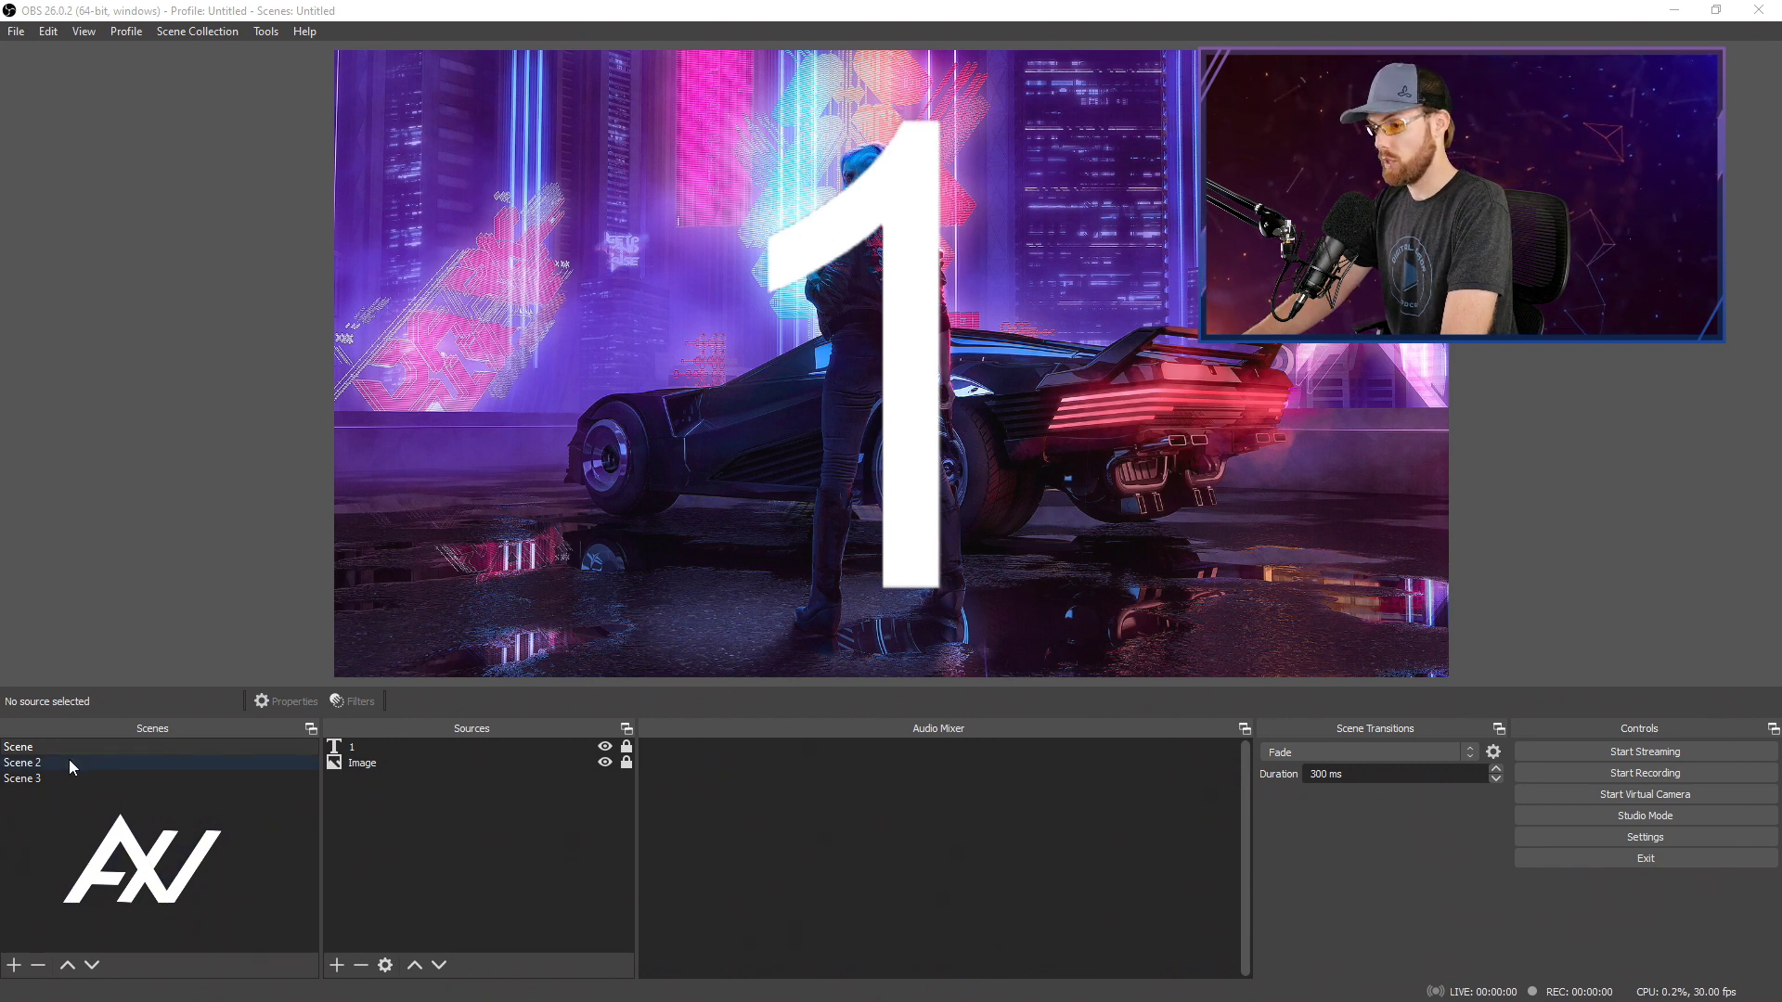
Preview Scene, Scene 2 and Scene 3 one after another, then return to Scene.
{"action": "left_click", "coordinate": [108, 748]}
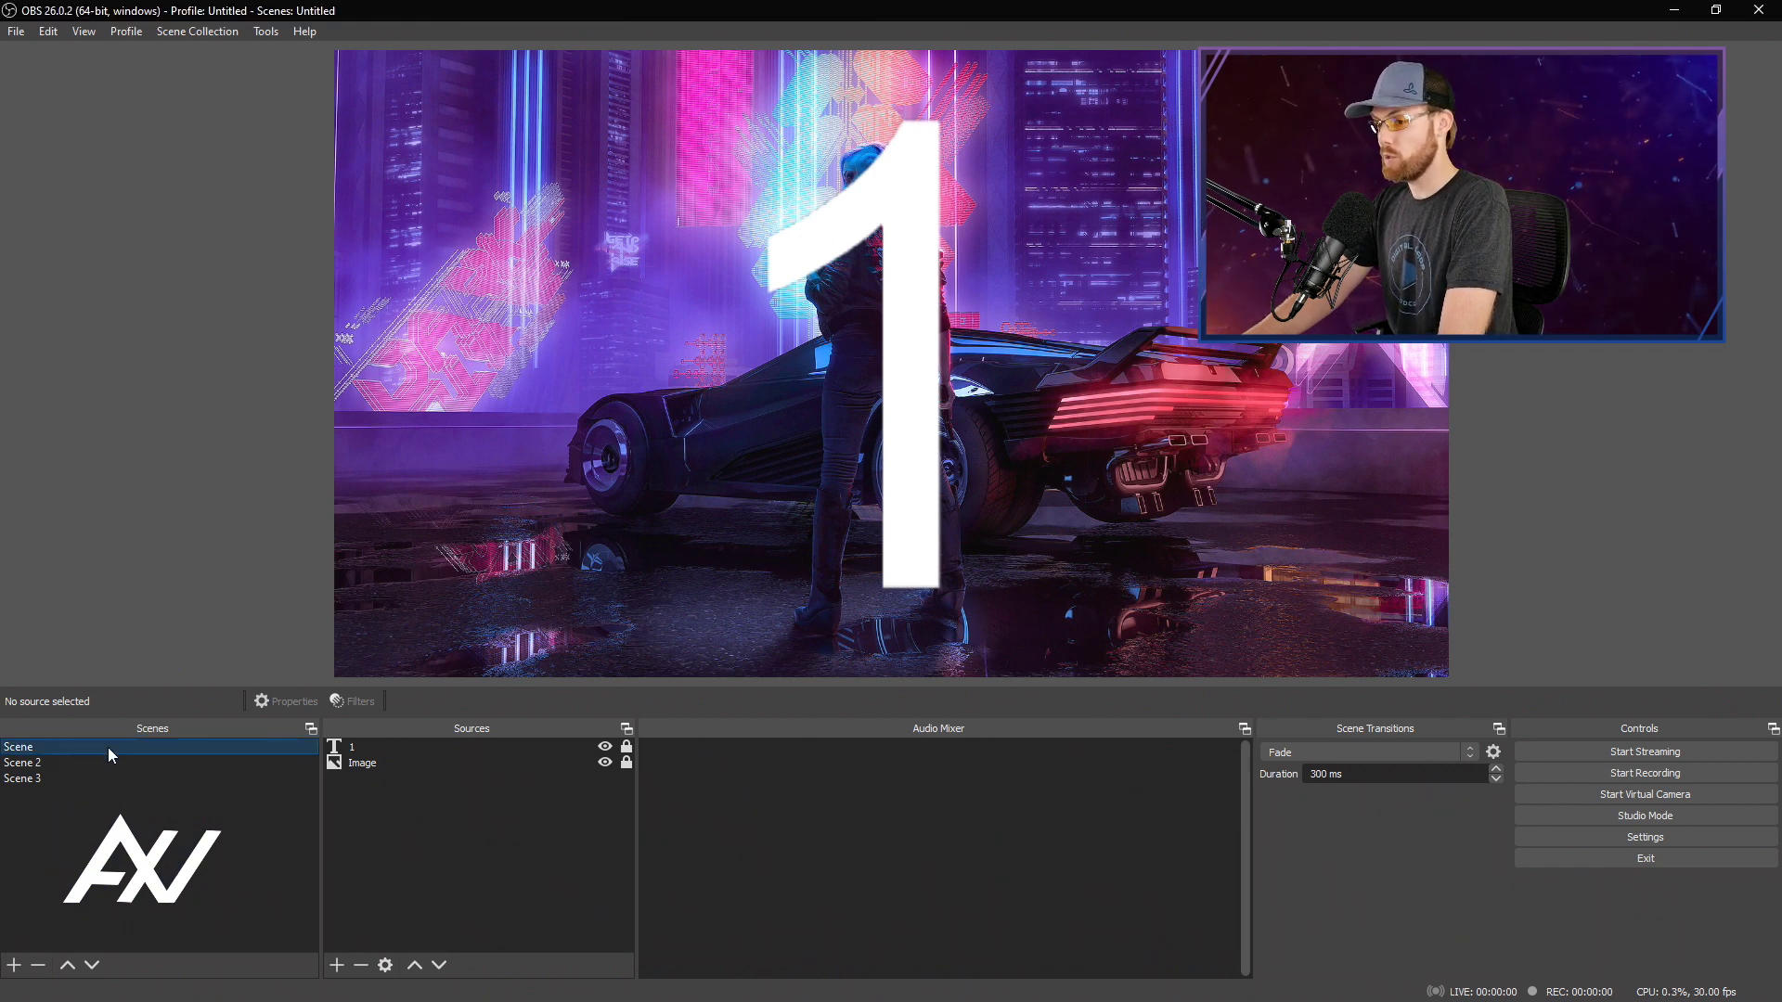
{"action": "left_click", "coordinate": [106, 762]}
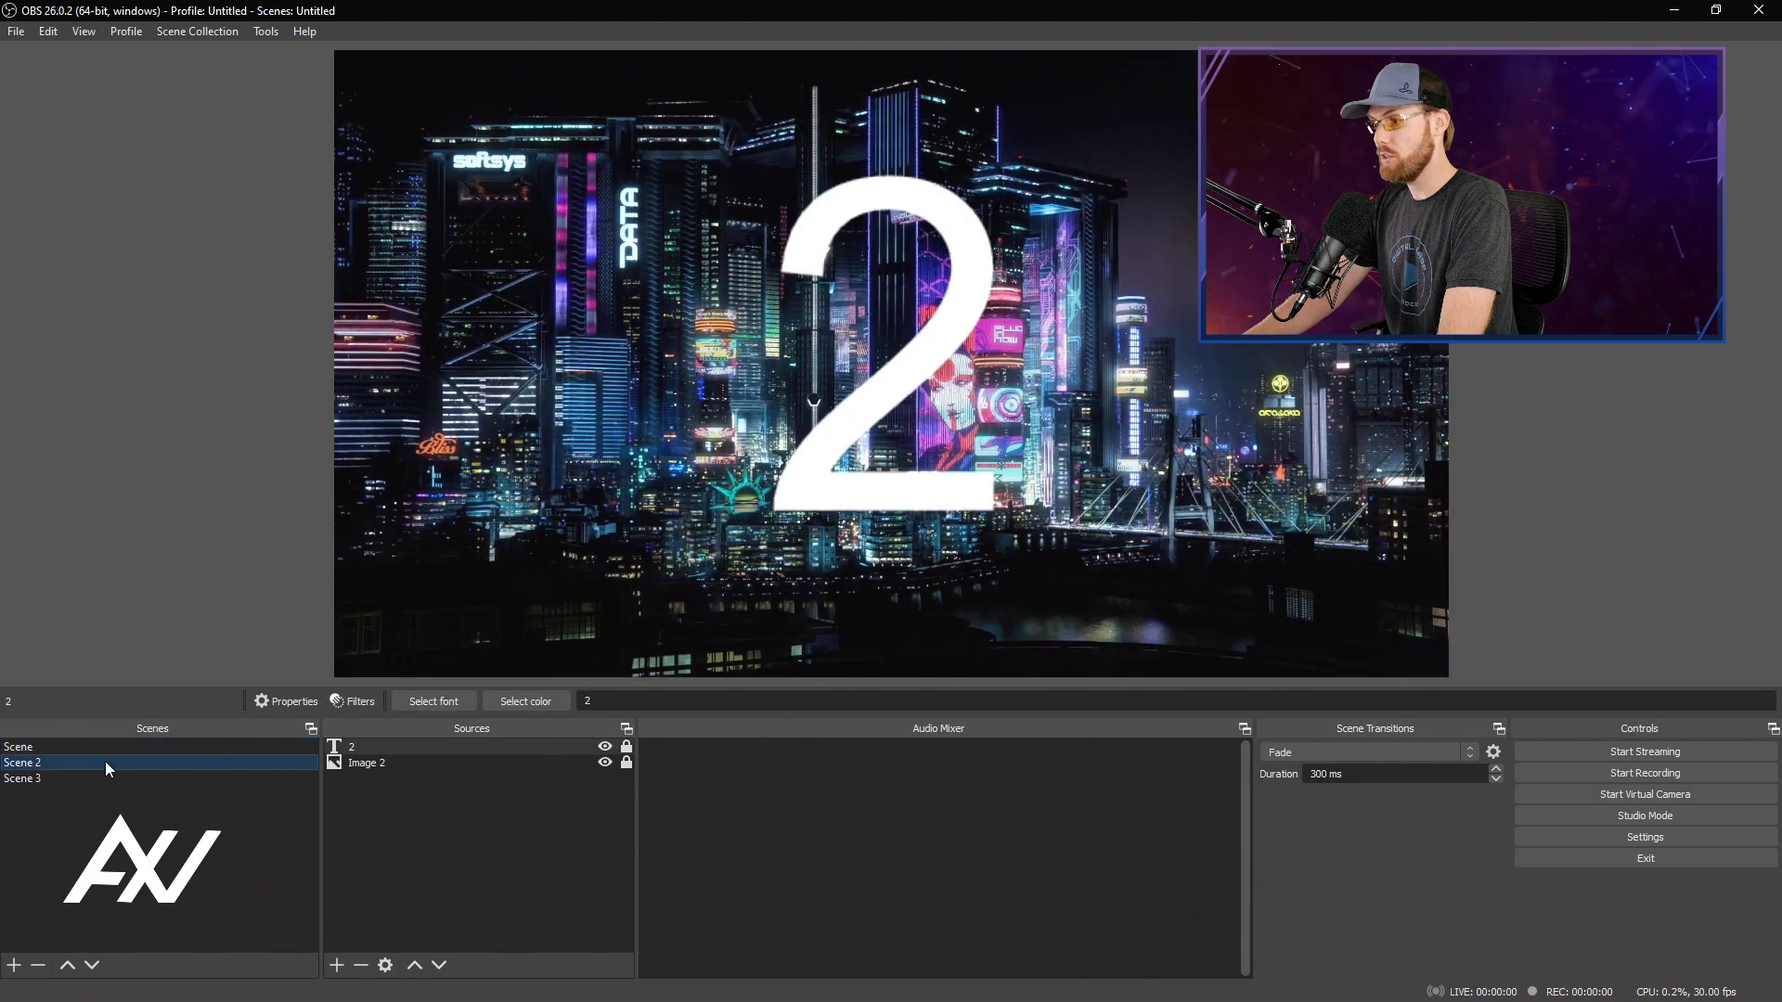
{"action": "left_click", "coordinate": [106, 779]}
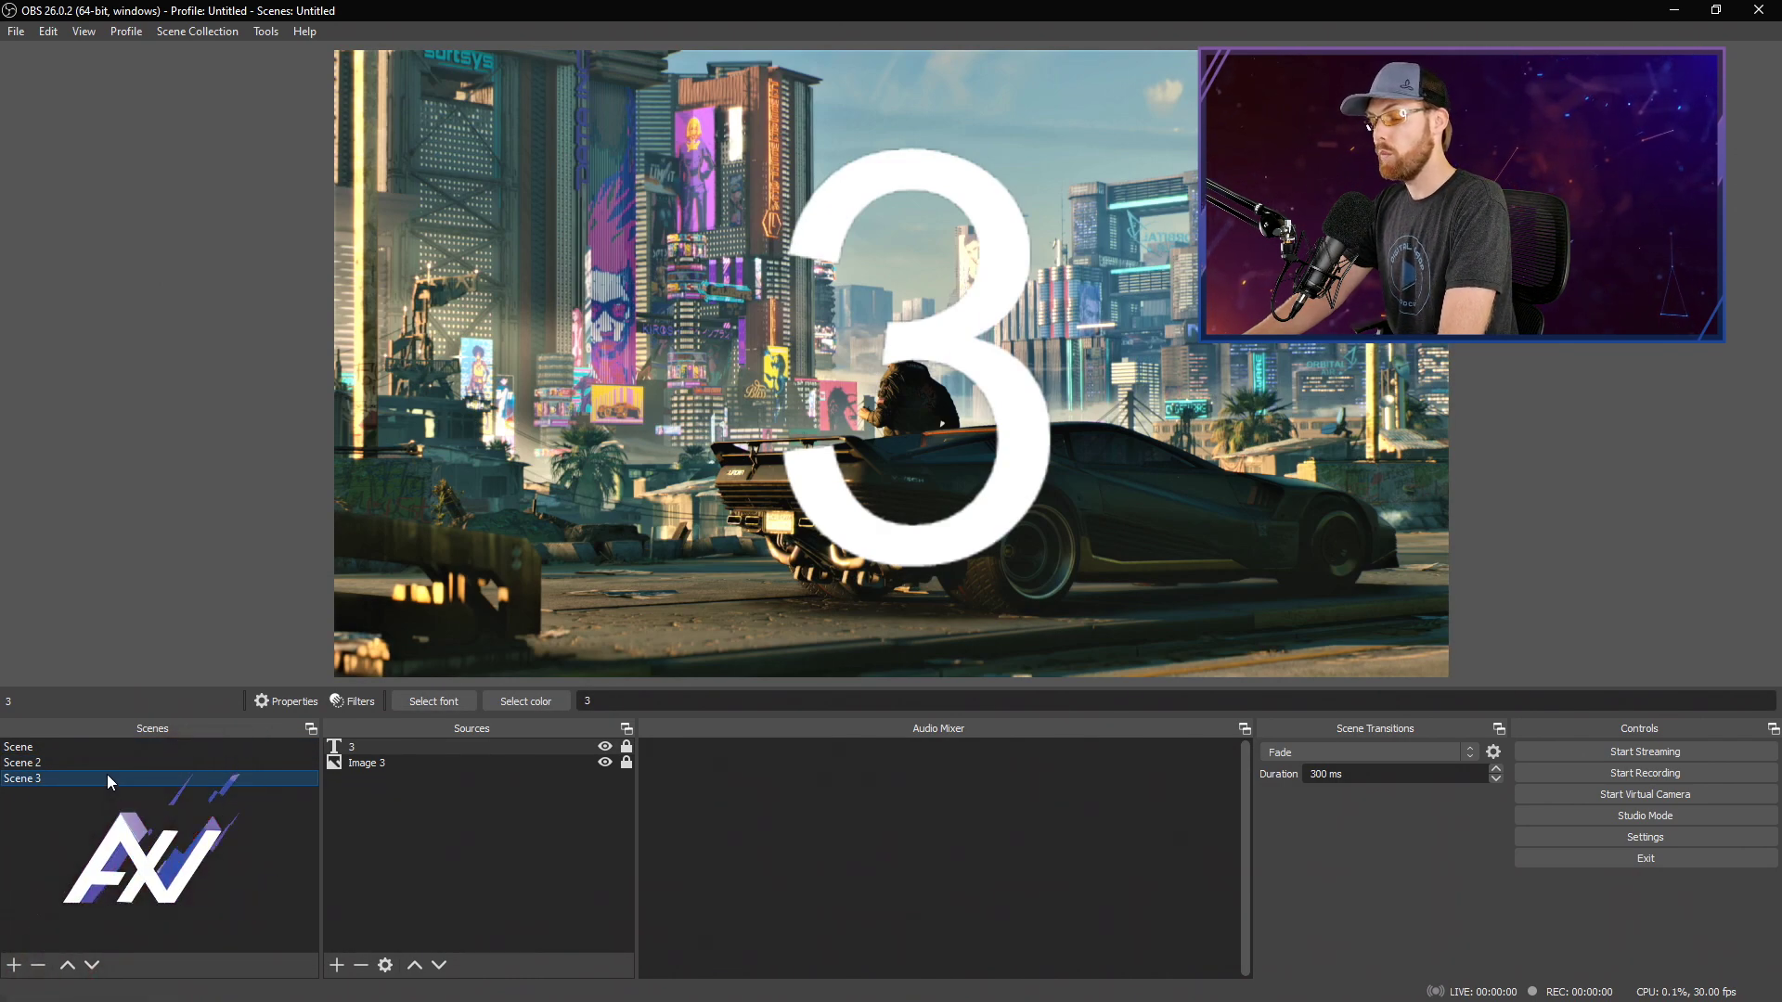
{"action": "left_click", "coordinate": [115, 750]}
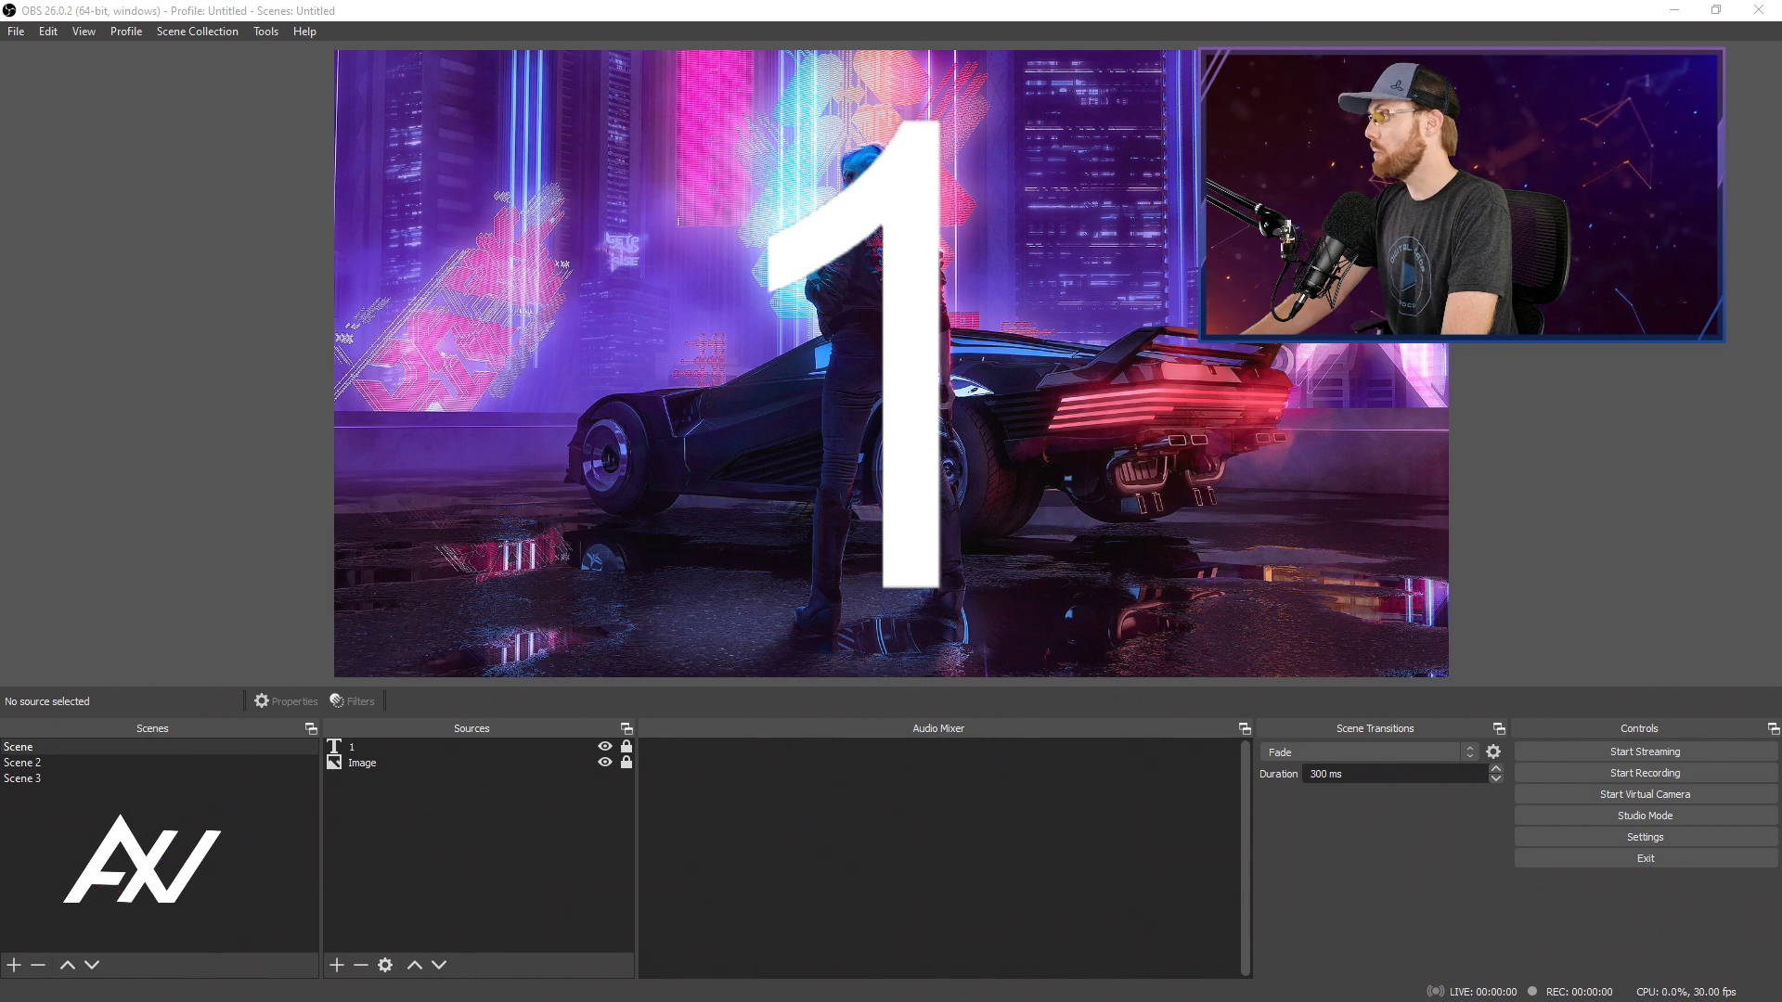
Add a new empty scene named Scene 4.
{"action": "left_click", "coordinate": [14, 965]}
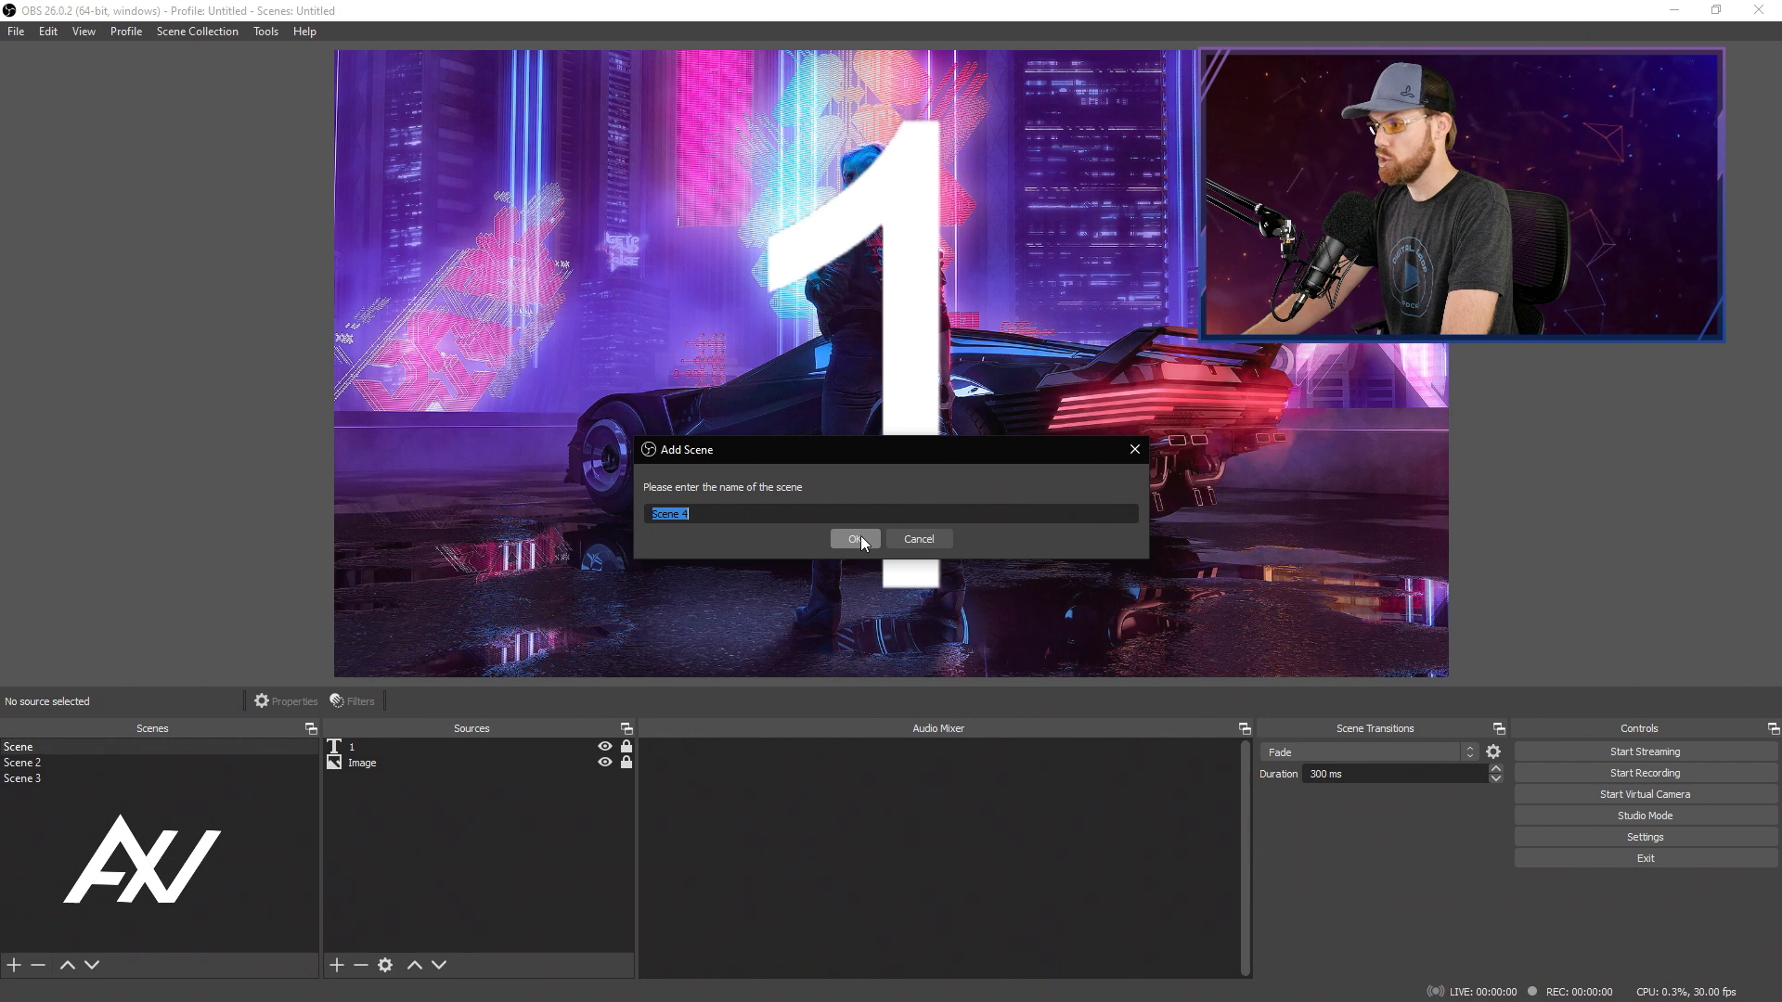
{"action": "left_click", "coordinate": [865, 542]}
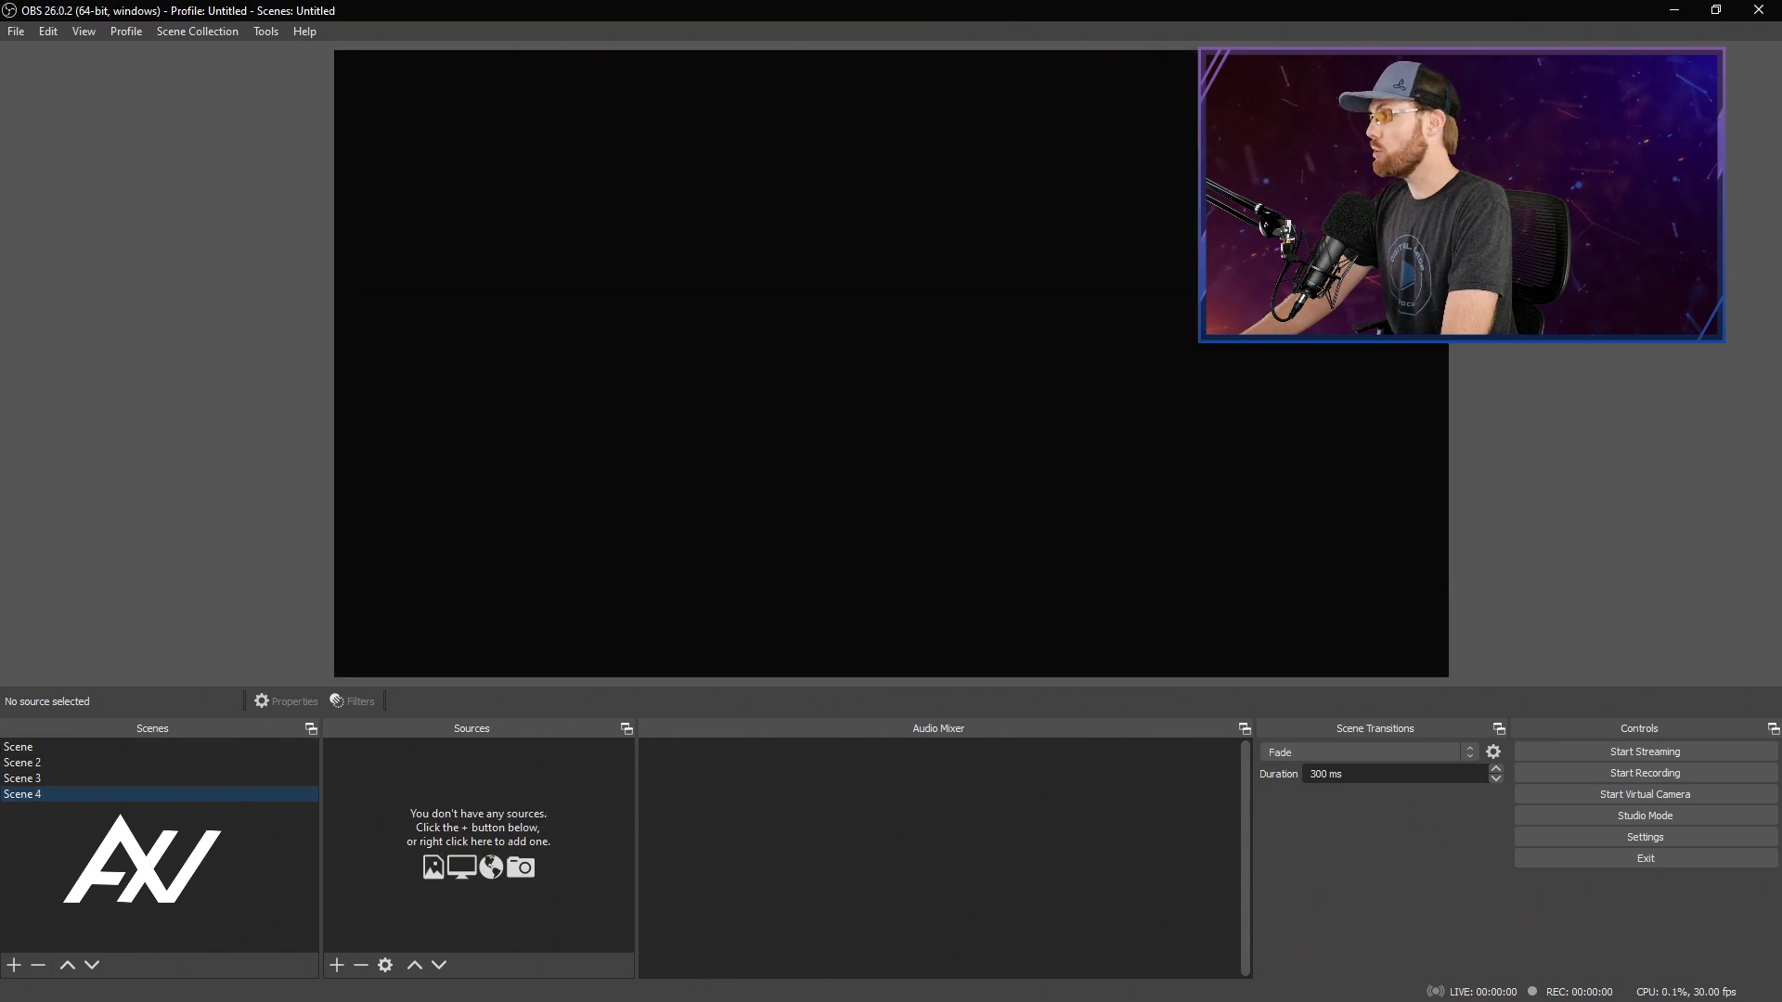
{"action": "left_click_drag", "start_coordinate": [519, 418], "coordinate": [487, 789]}
{"action": "left_click_drag", "start_coordinate": [1029, 400], "coordinate": [939, 830]}
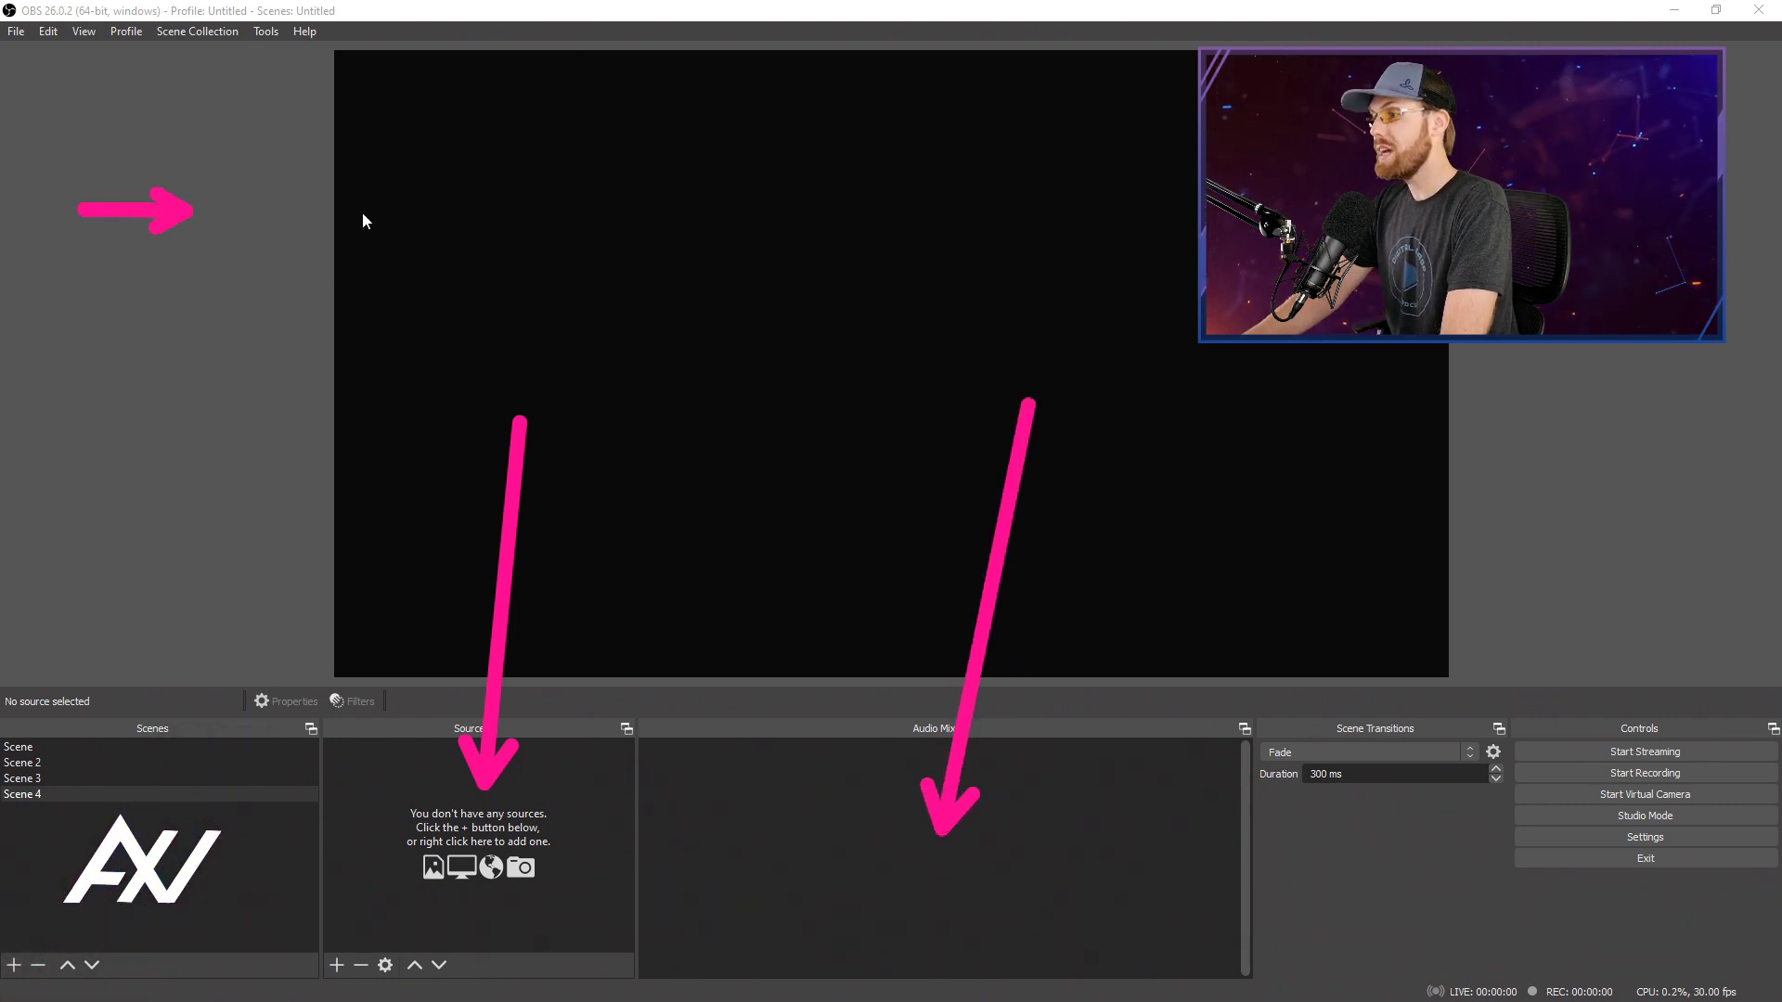
{"action": "mouse_move", "coordinate": [362, 214]}
{"action": "left_mouse_down"}
{"action": "mouse_move", "coordinate": [728, 219]}
{"action": "mouse_move", "coordinate": [743, 256]}
{"action": "left_mouse_up"}
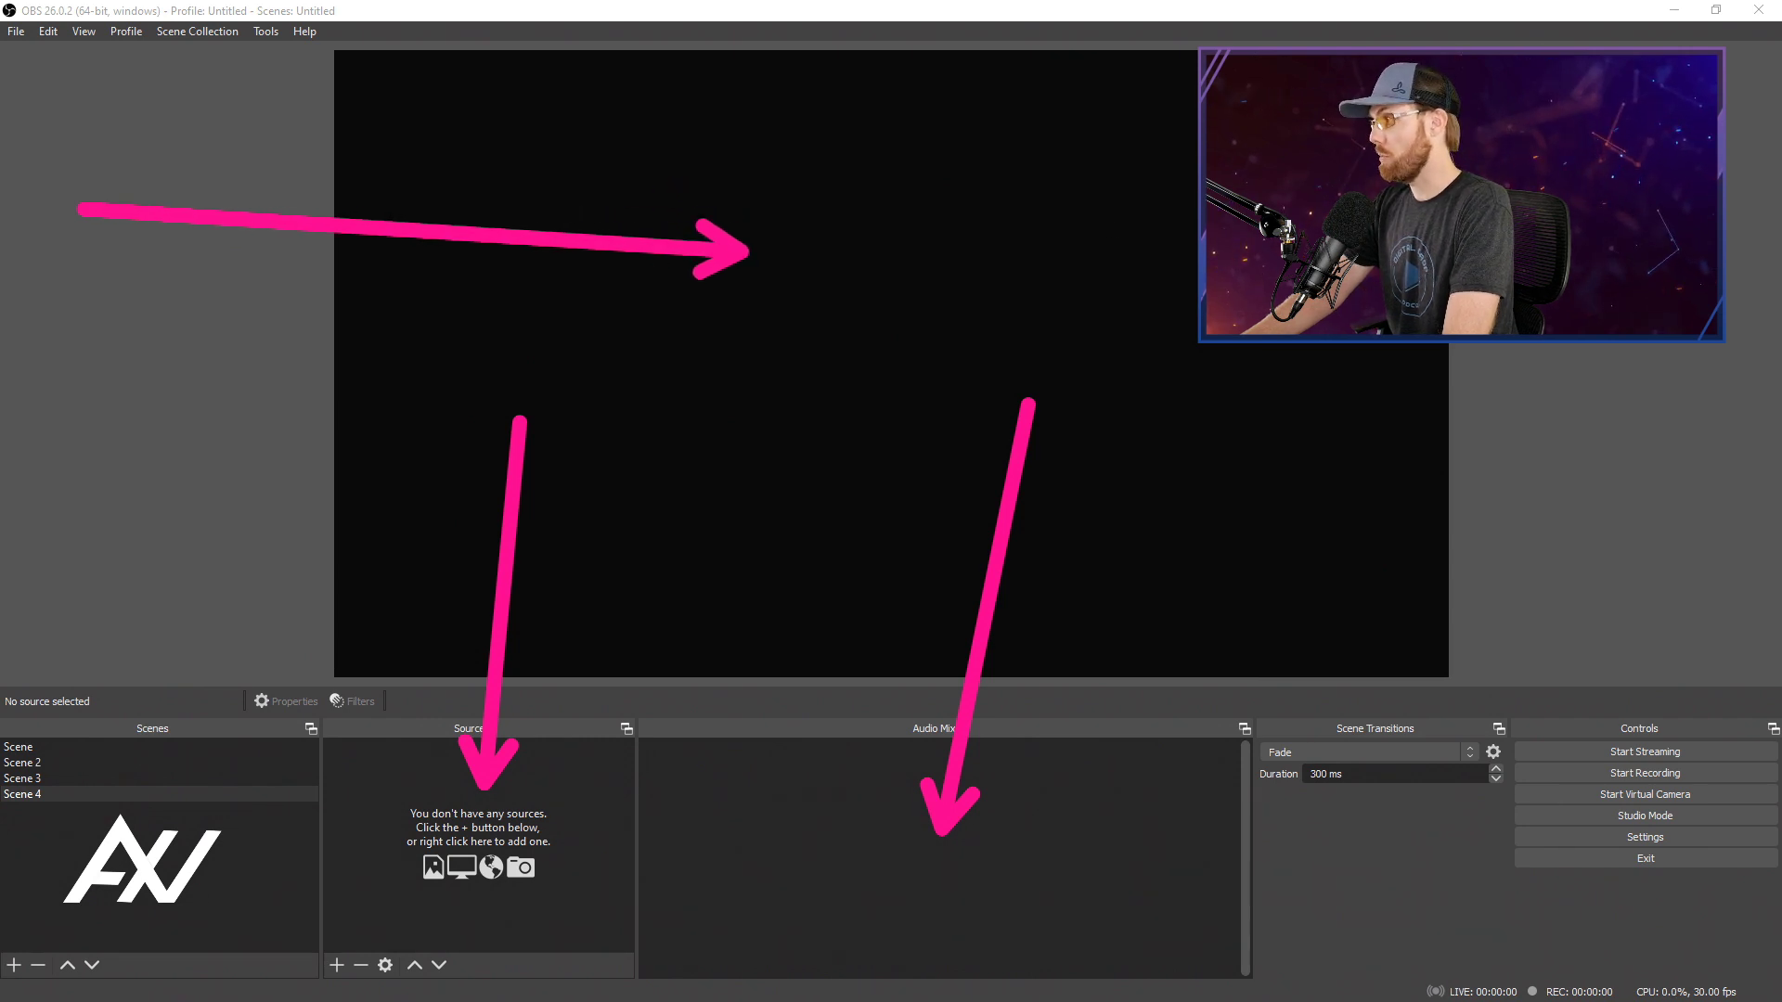
{"action": "key", "text": "Escape"}
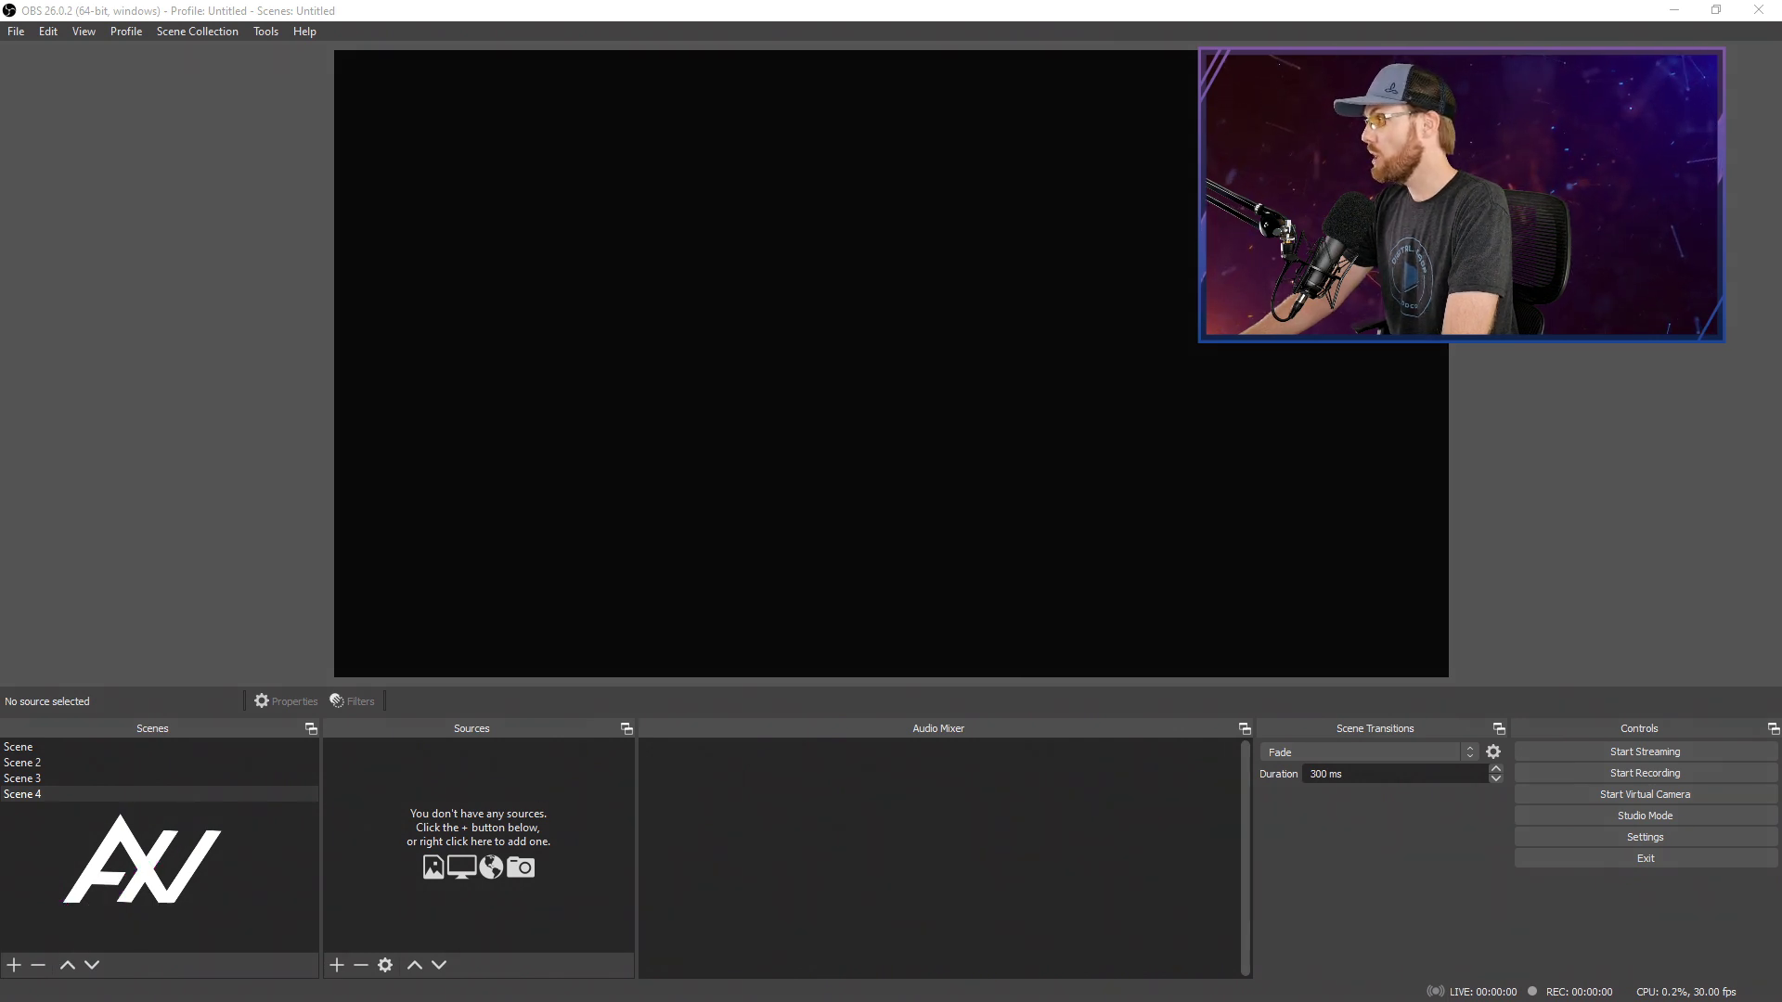
Remove Scene 4 from the scene list.
{"action": "left_click", "coordinate": [43, 966]}
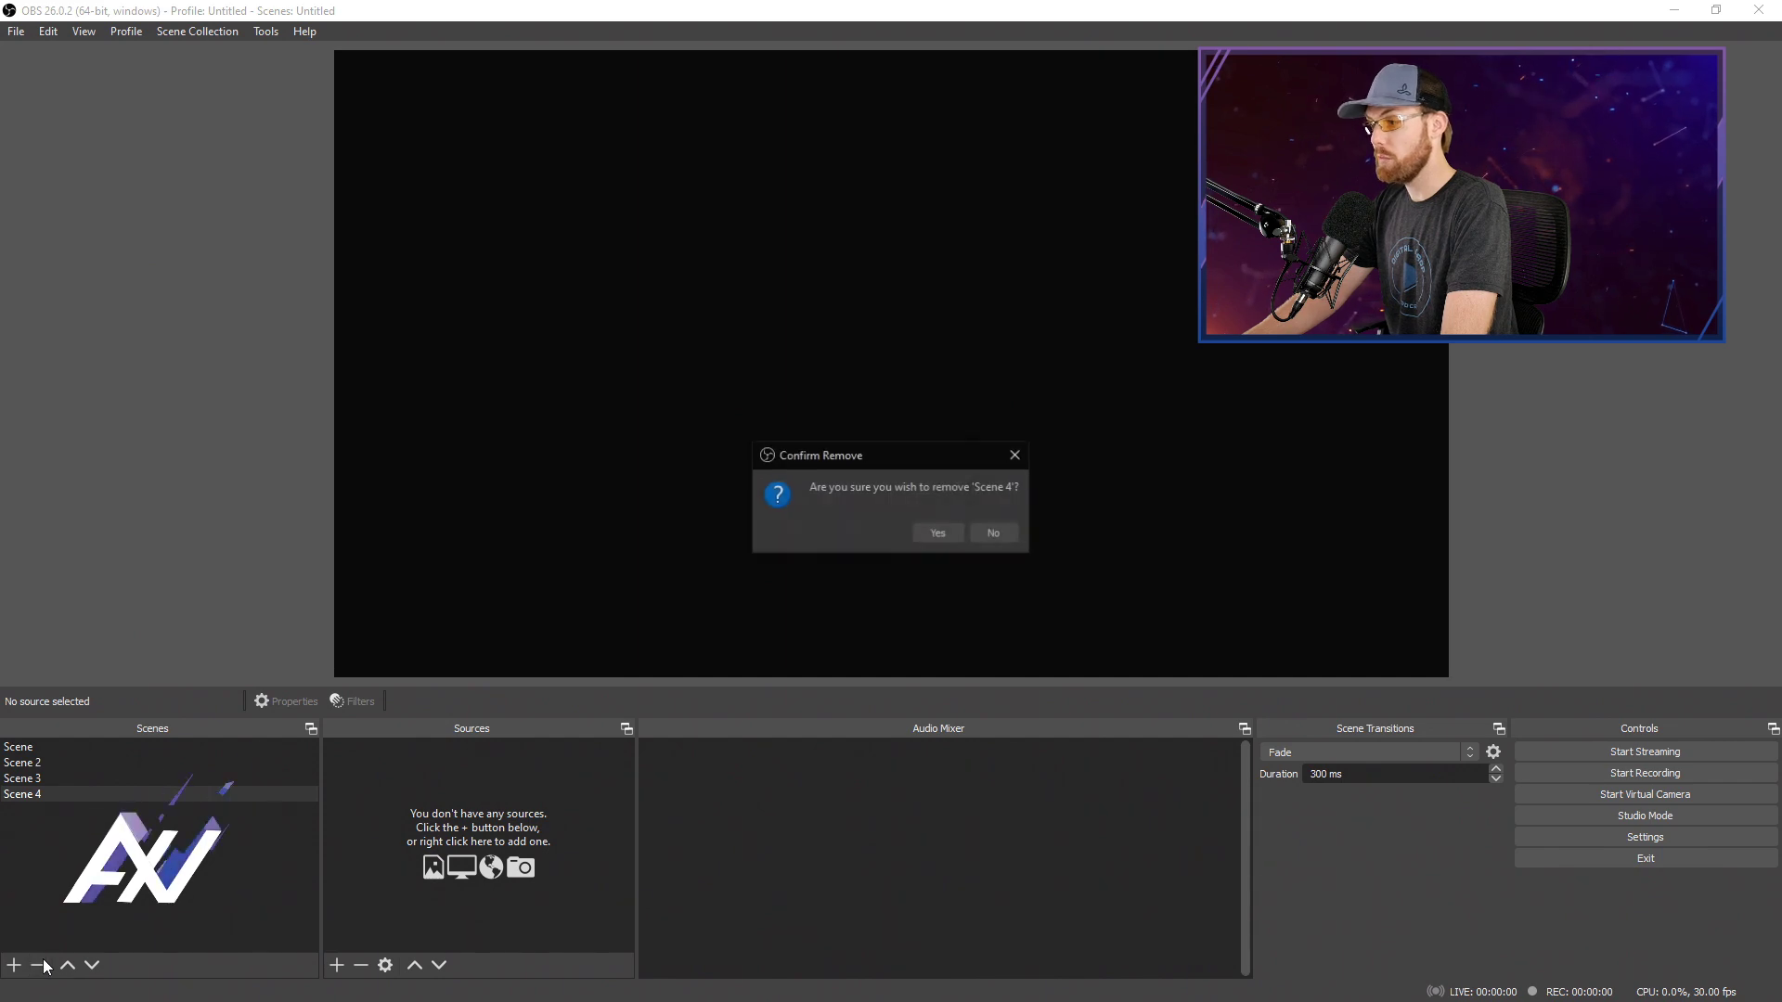
{"action": "left_click", "coordinate": [937, 533]}
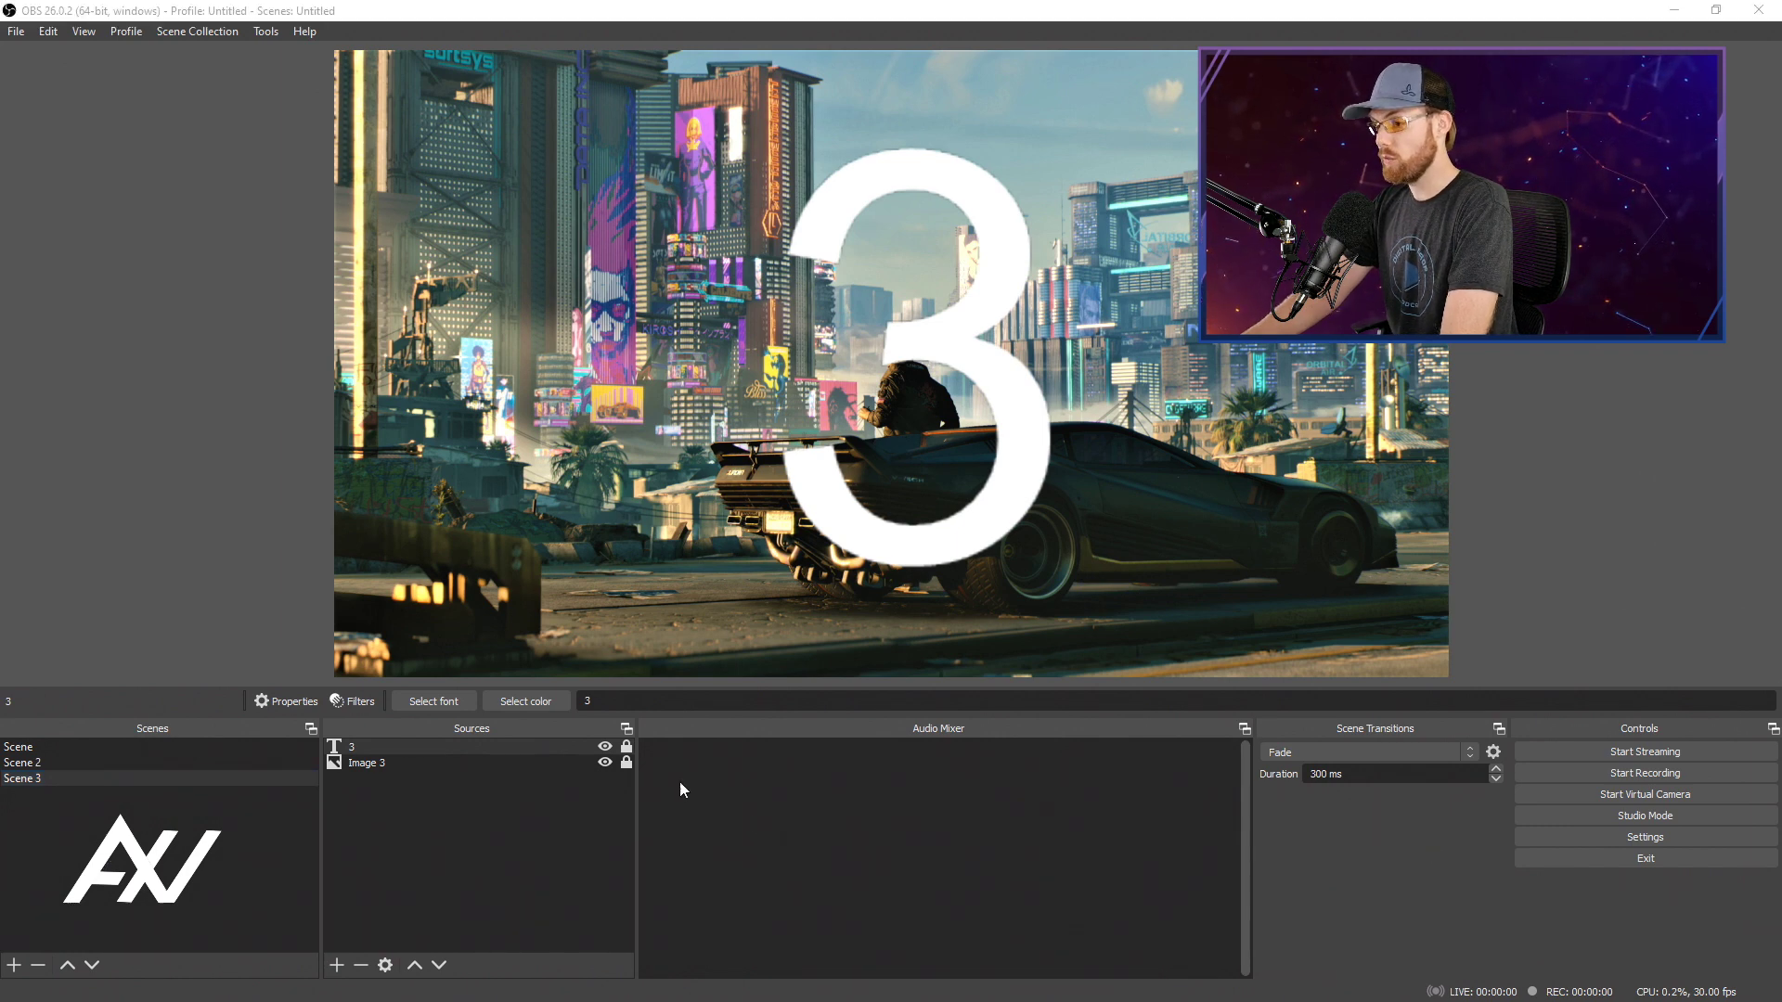
Move Scene 3 up to the first position in the scene list.
{"action": "left_click_drag", "start_coordinate": [877, 829], "coordinate": [82, 775]}
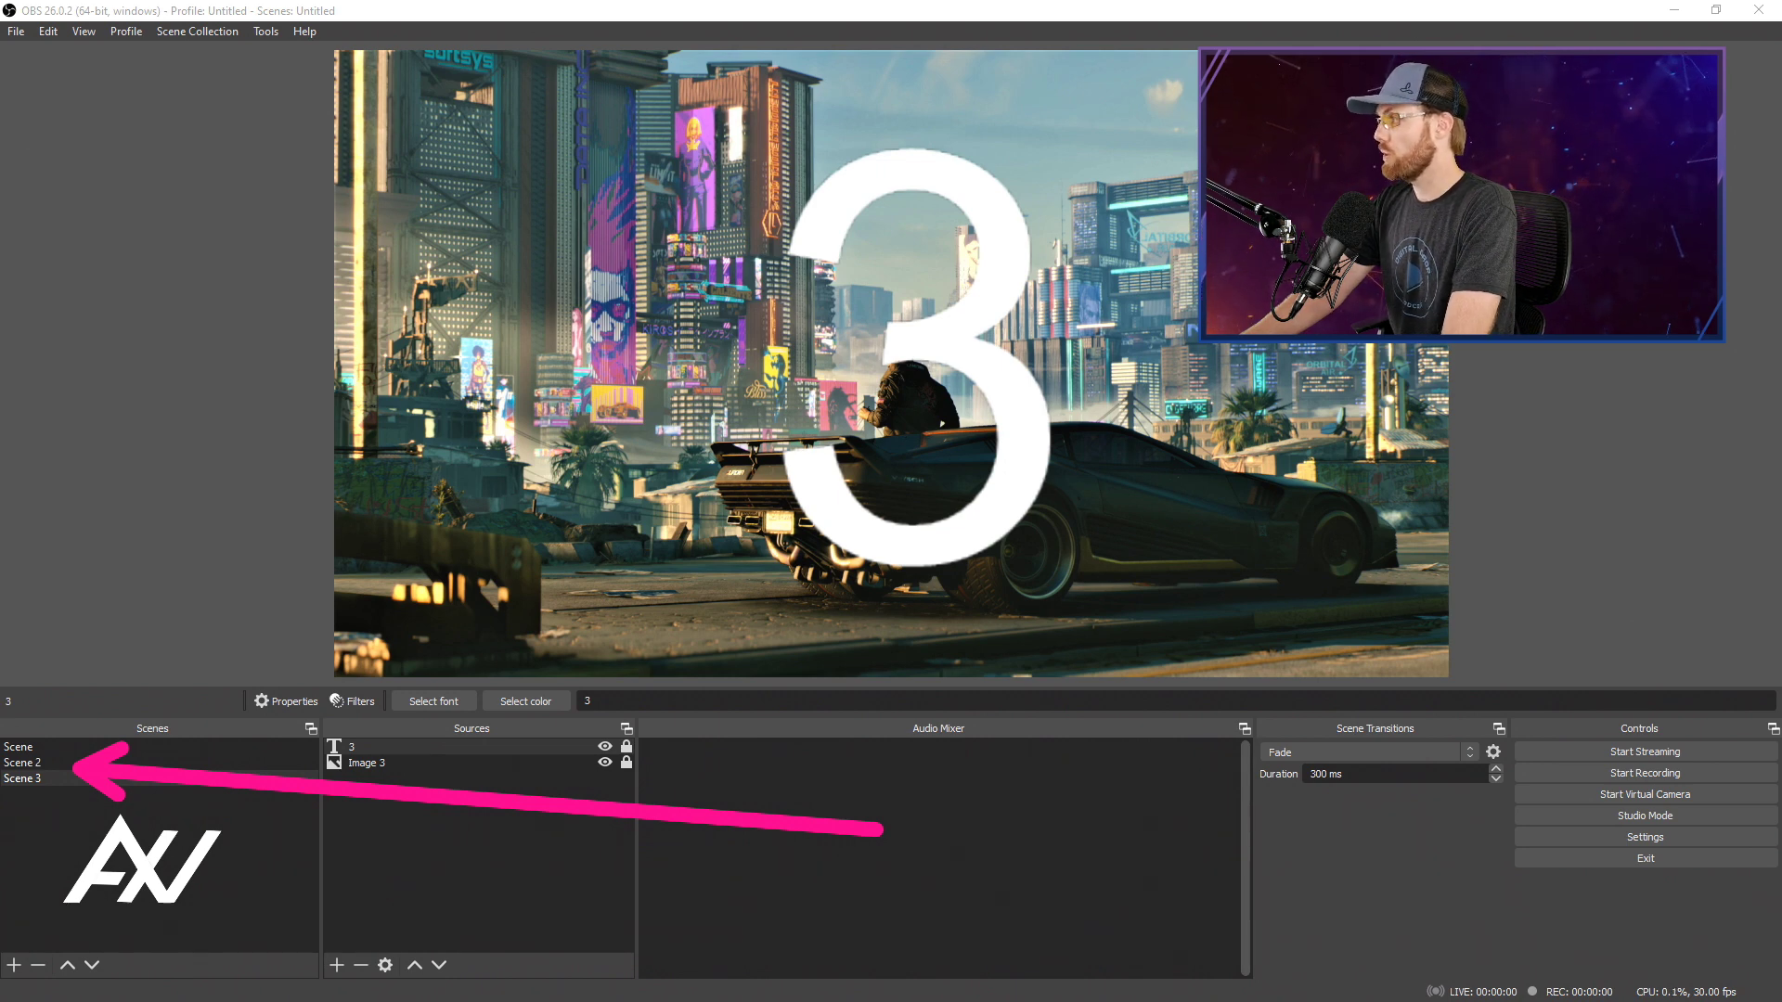
{"action": "left_click", "coordinate": [33, 780]}
{"action": "left_click", "coordinate": [67, 966]}
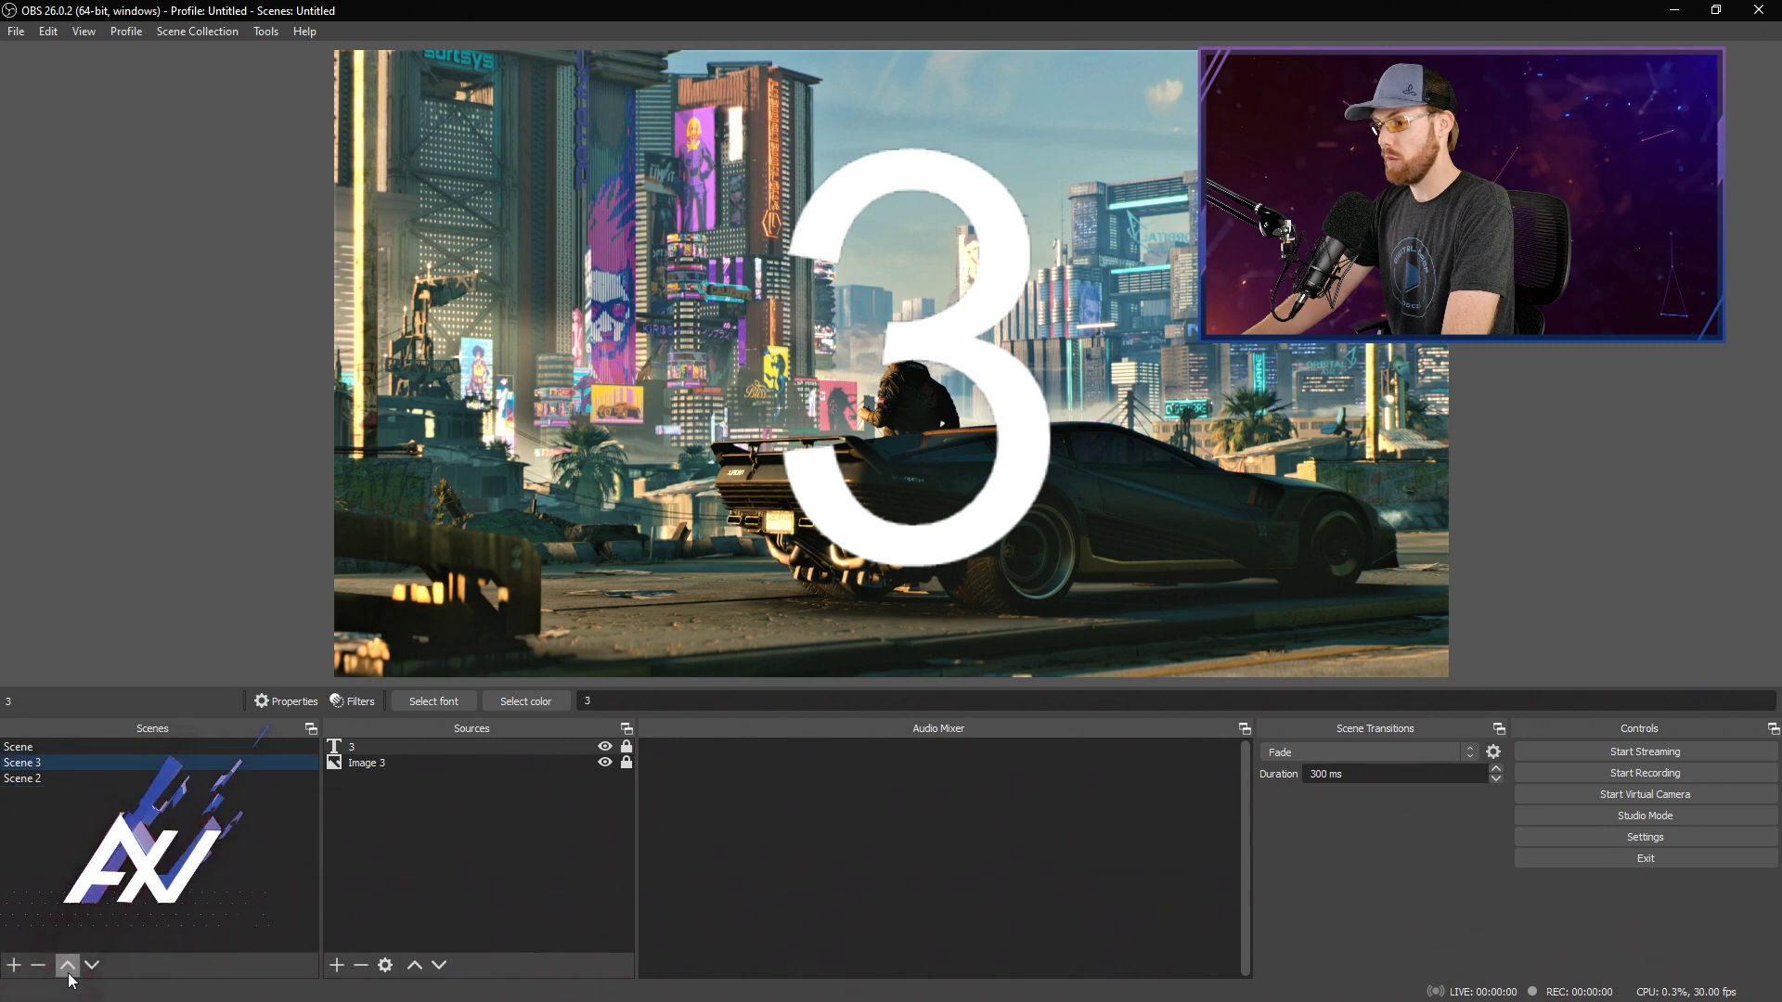
{"action": "left_click", "coordinate": [67, 966]}
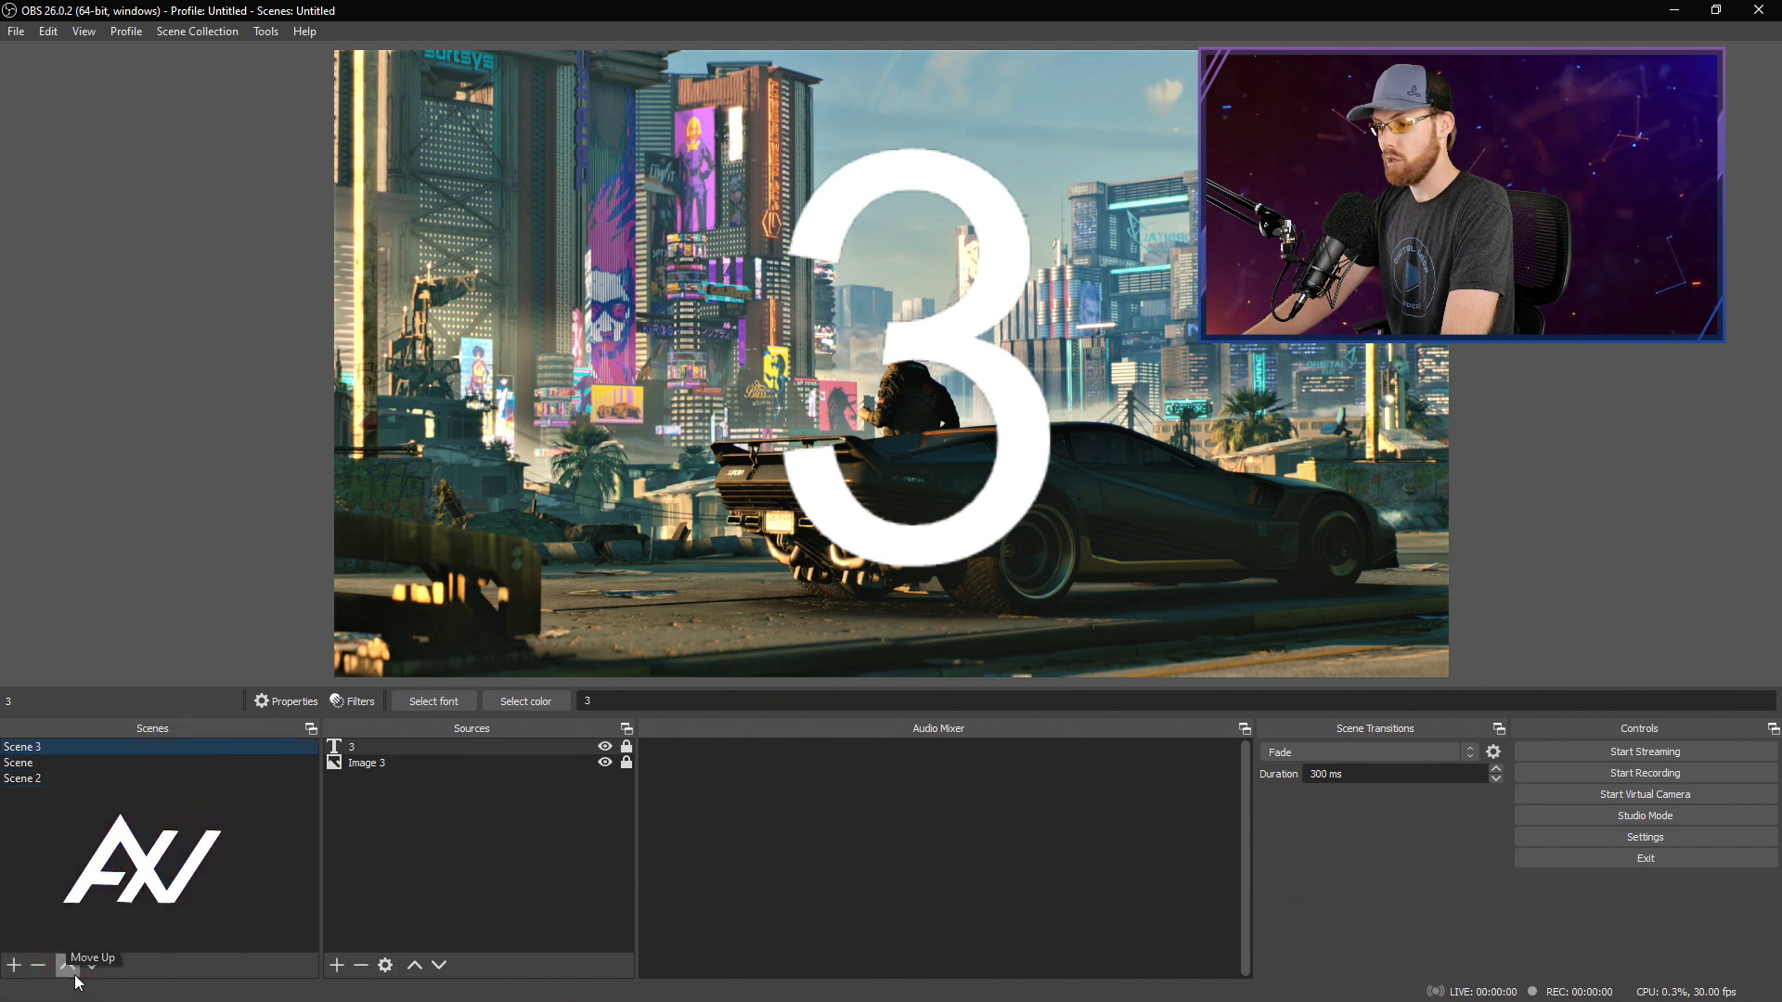
Move Scene 2 up to the first position in the scene list and back down one place, below Scene 3.
{"action": "left_click", "coordinate": [113, 769]}
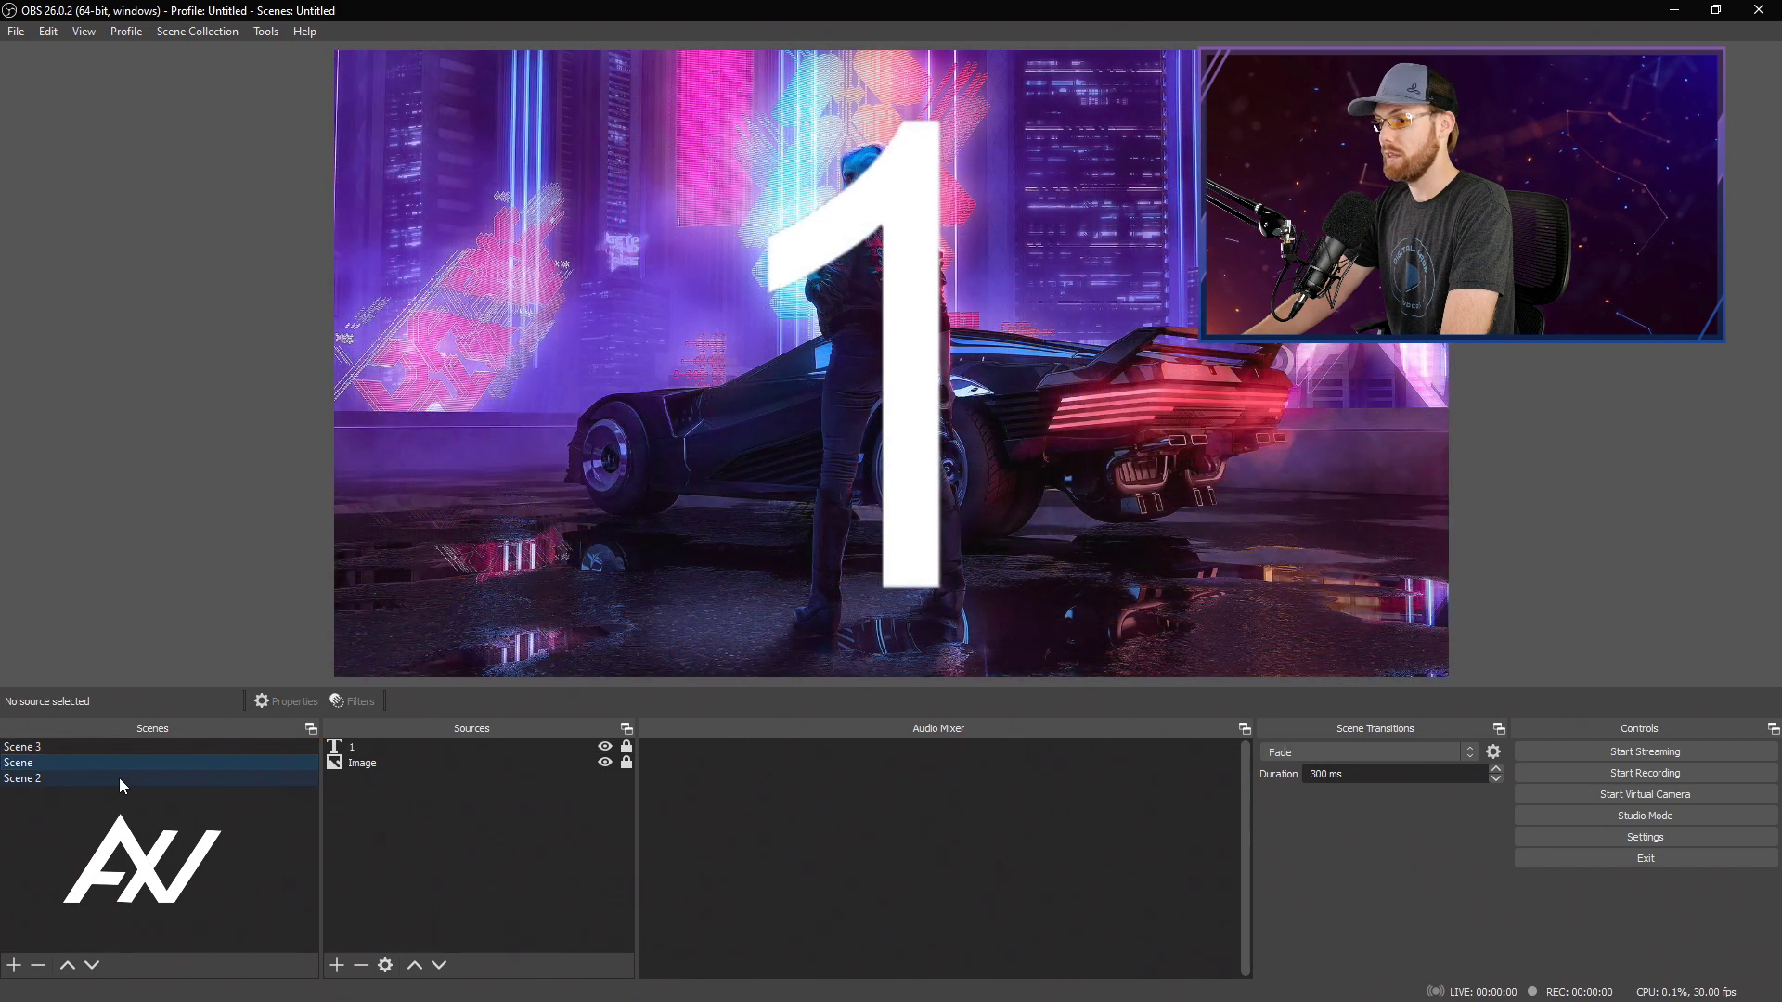
{"action": "left_click", "coordinate": [119, 778]}
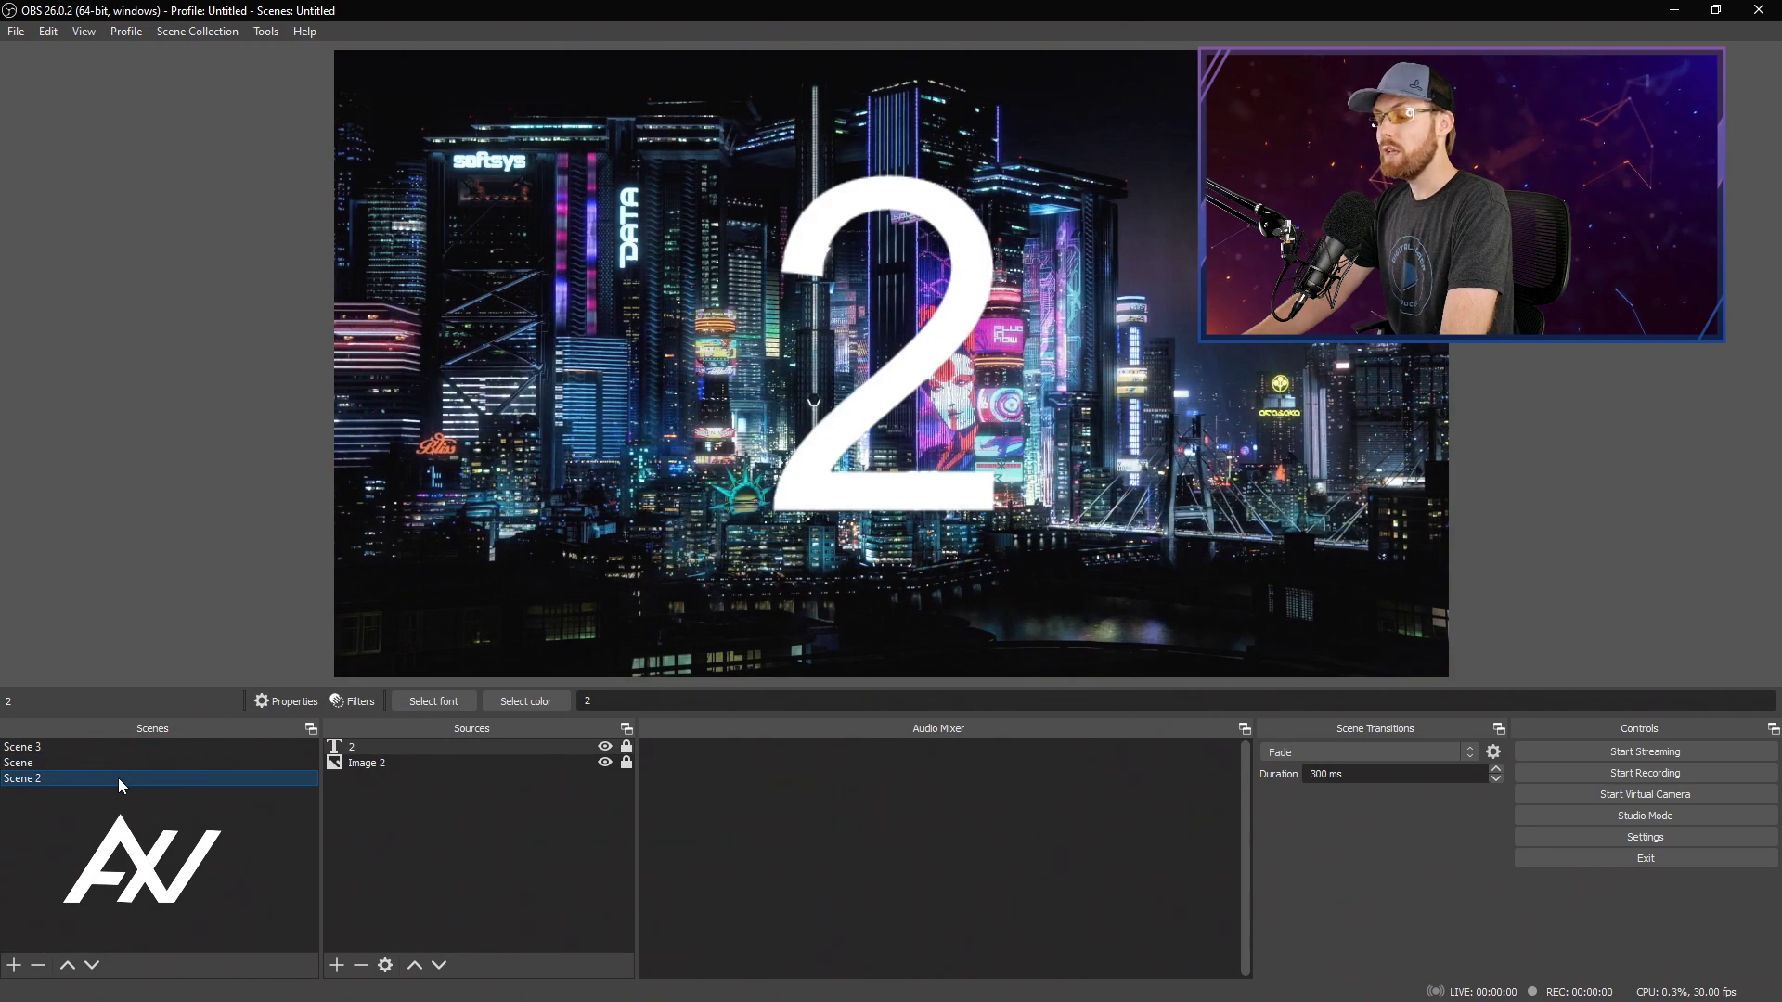
{"action": "left_click", "coordinate": [68, 967]}
{"action": "left_click", "coordinate": [68, 967]}
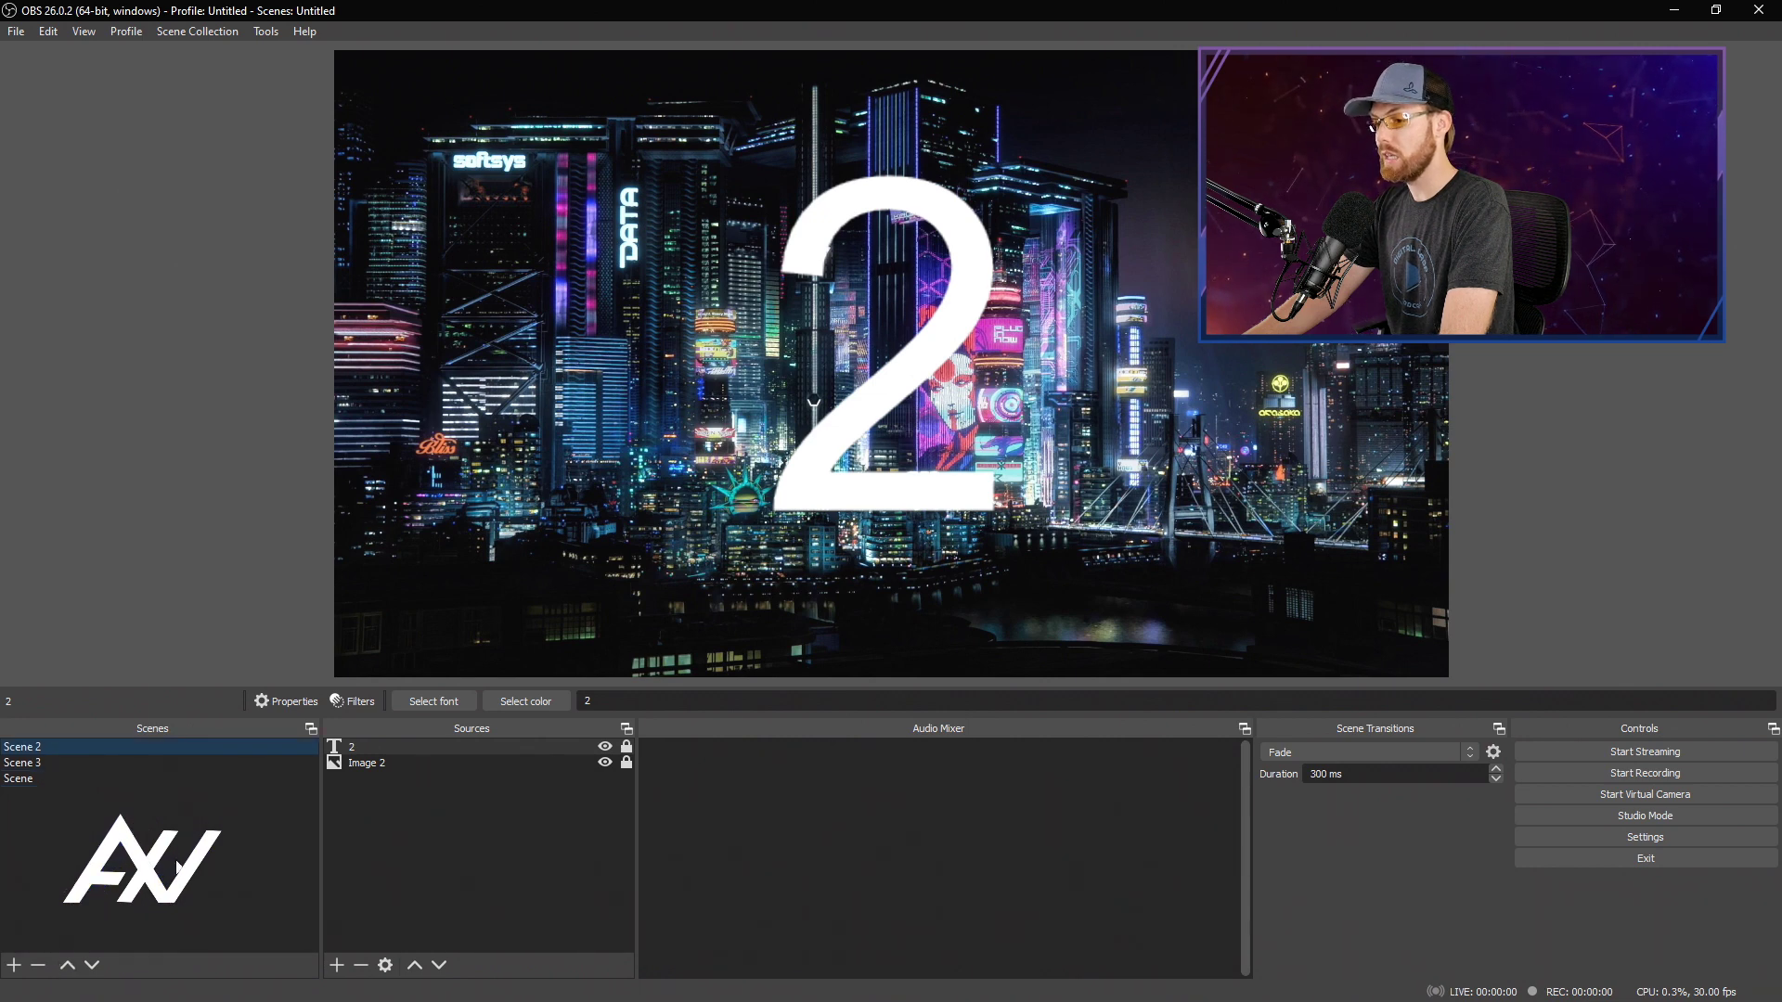
{"action": "left_click", "coordinate": [91, 966]}
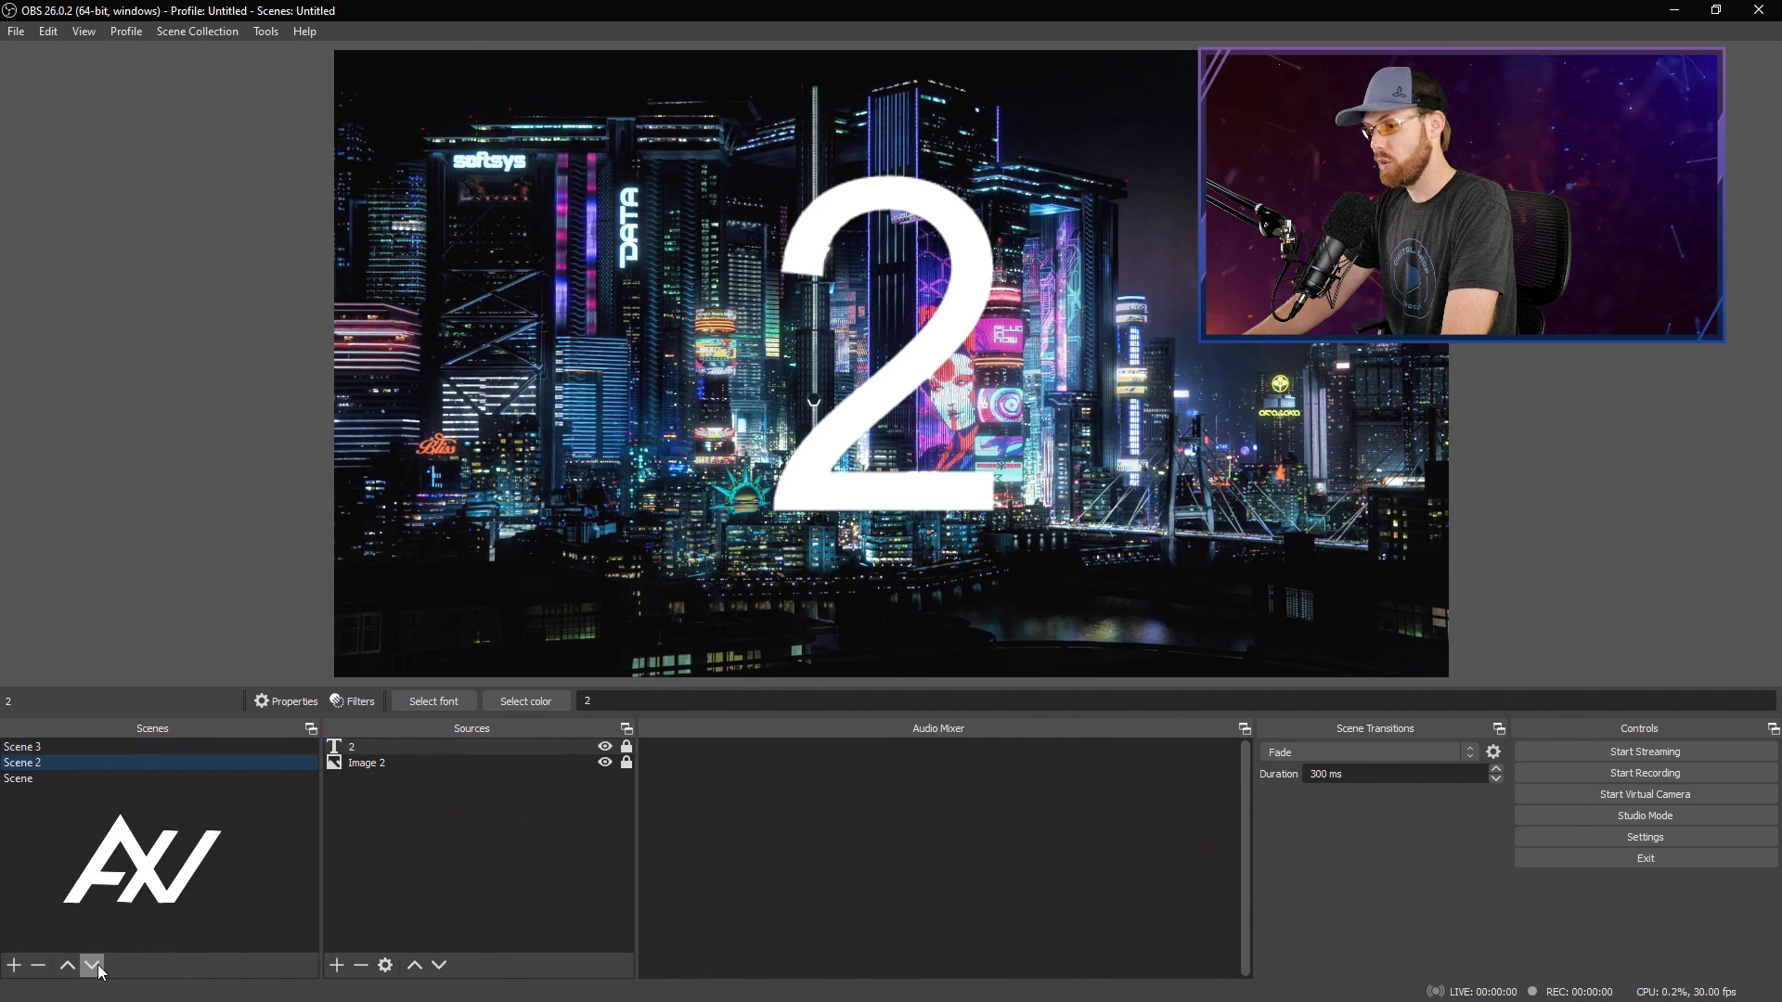
Preview each scene in the reordered list, ending with Scene 3 active.
{"action": "left_click", "coordinate": [162, 745]}
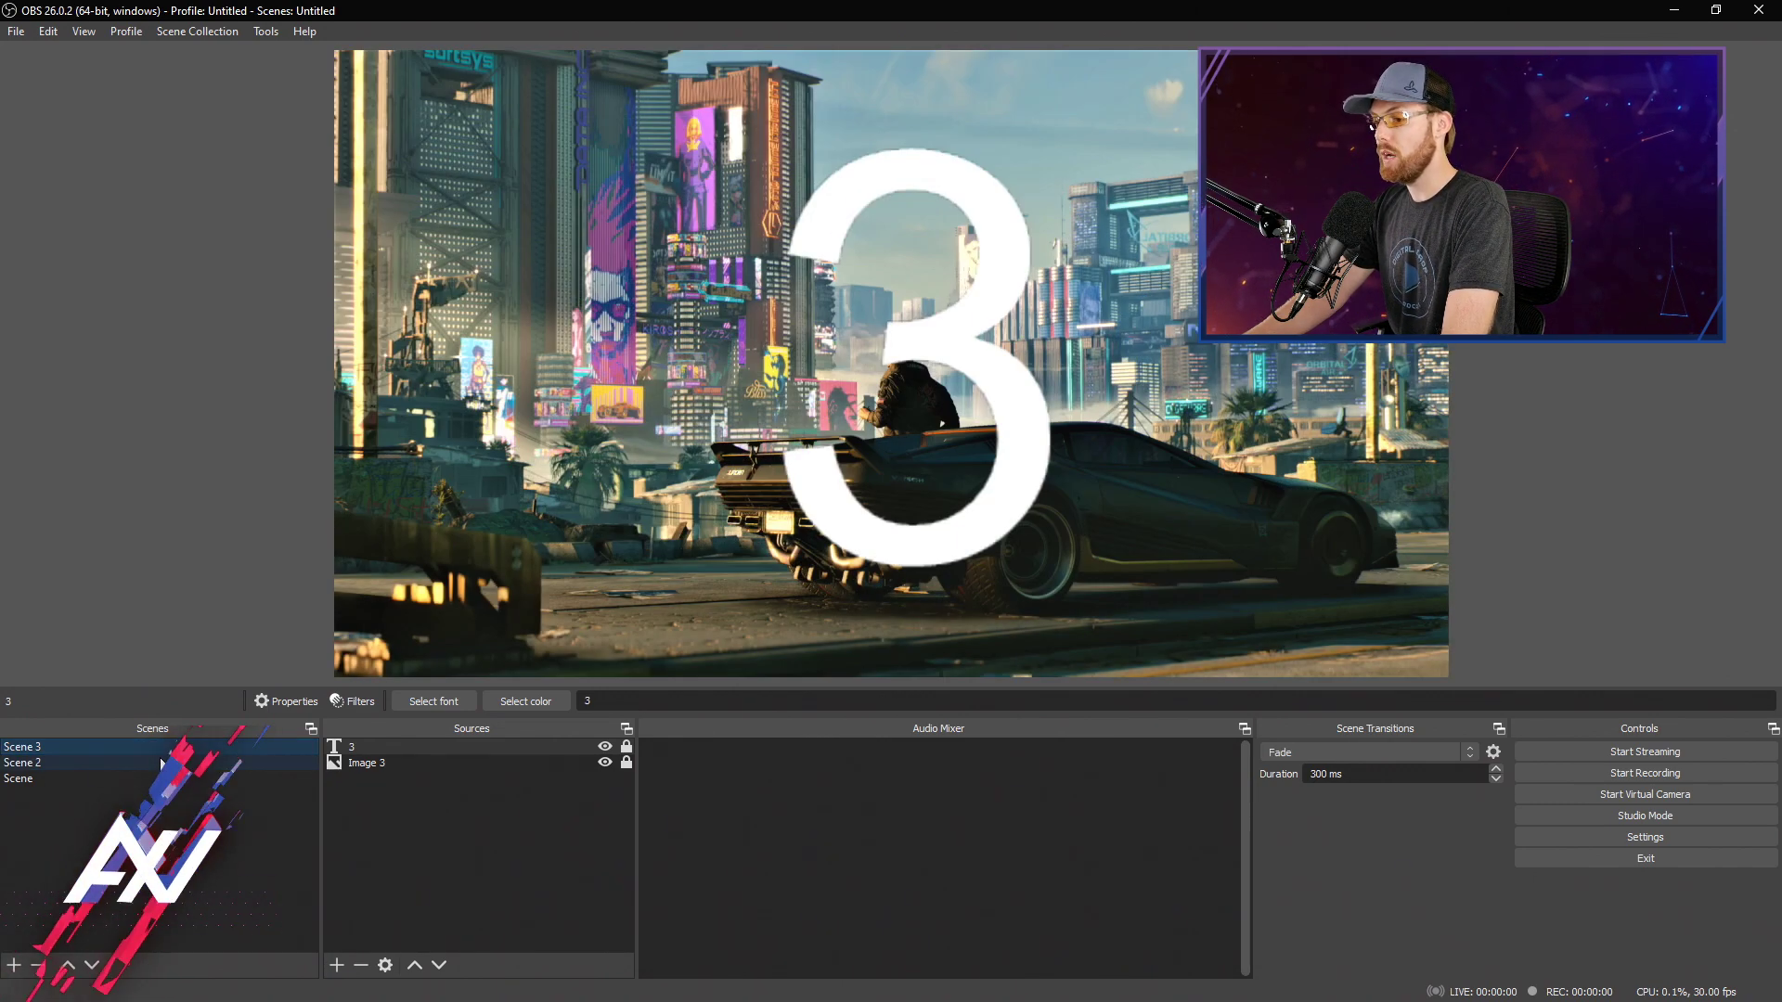
{"action": "left_click", "coordinate": [161, 763]}
{"action": "left_click", "coordinate": [145, 781]}
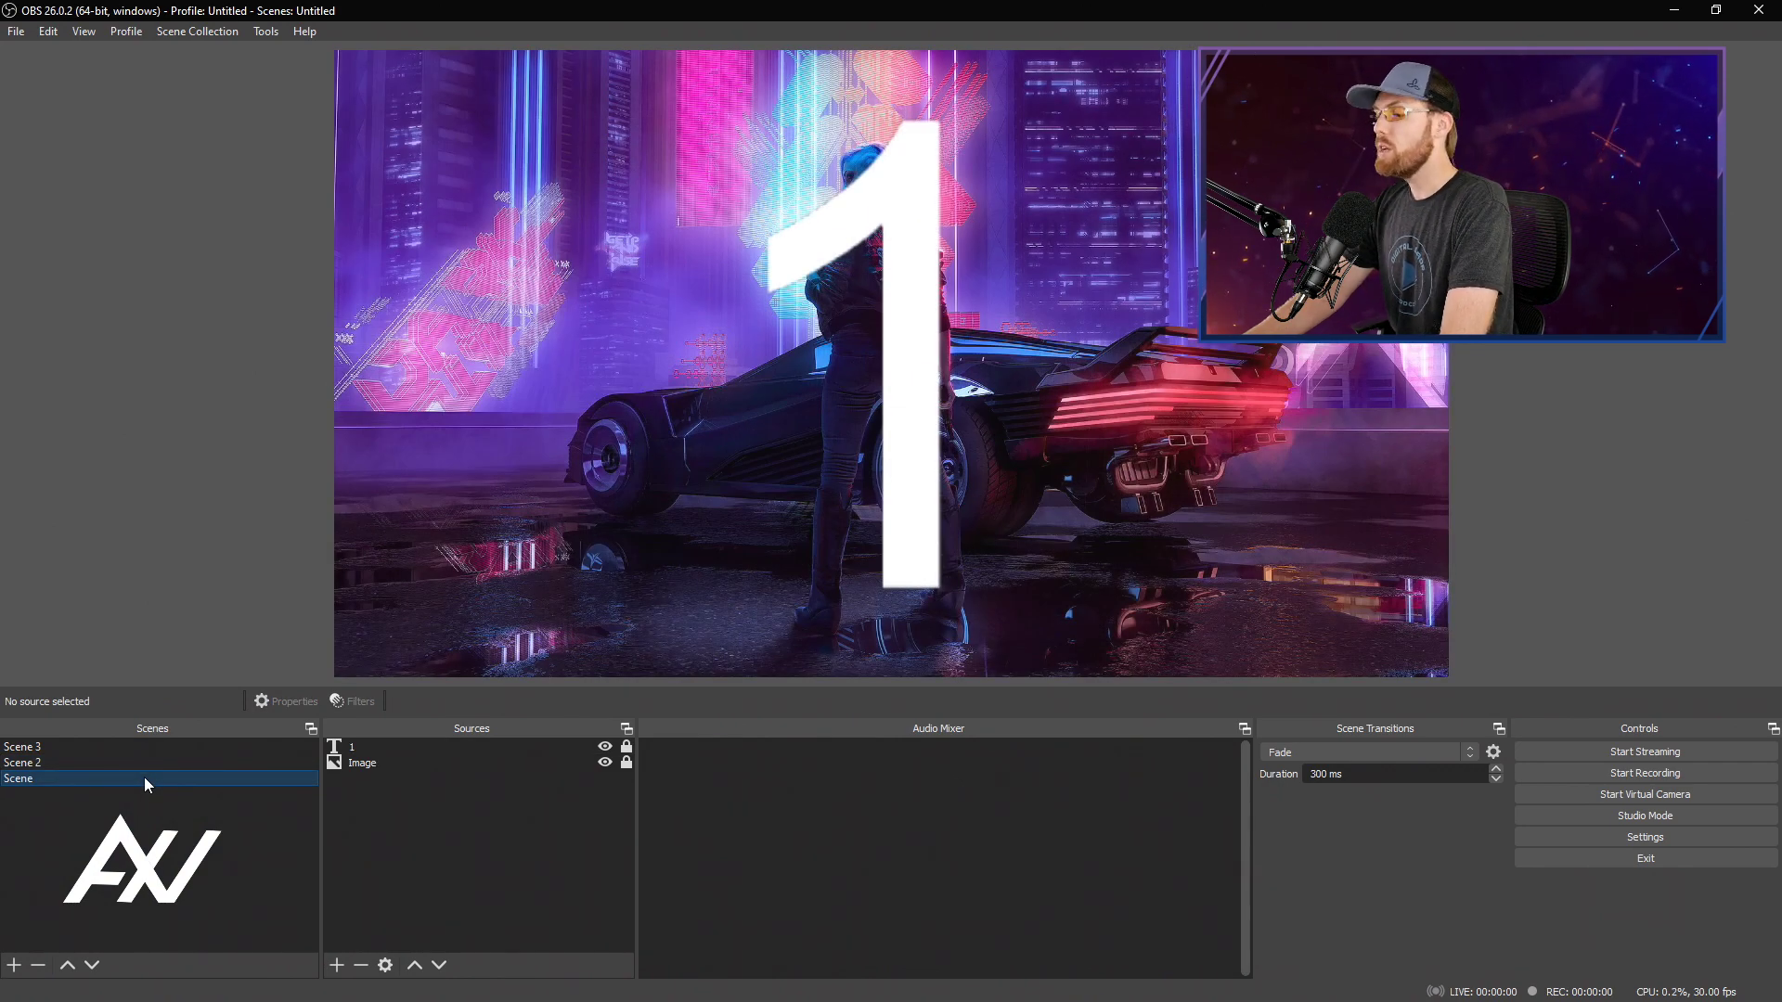
{"action": "left_click", "coordinate": [151, 763]}
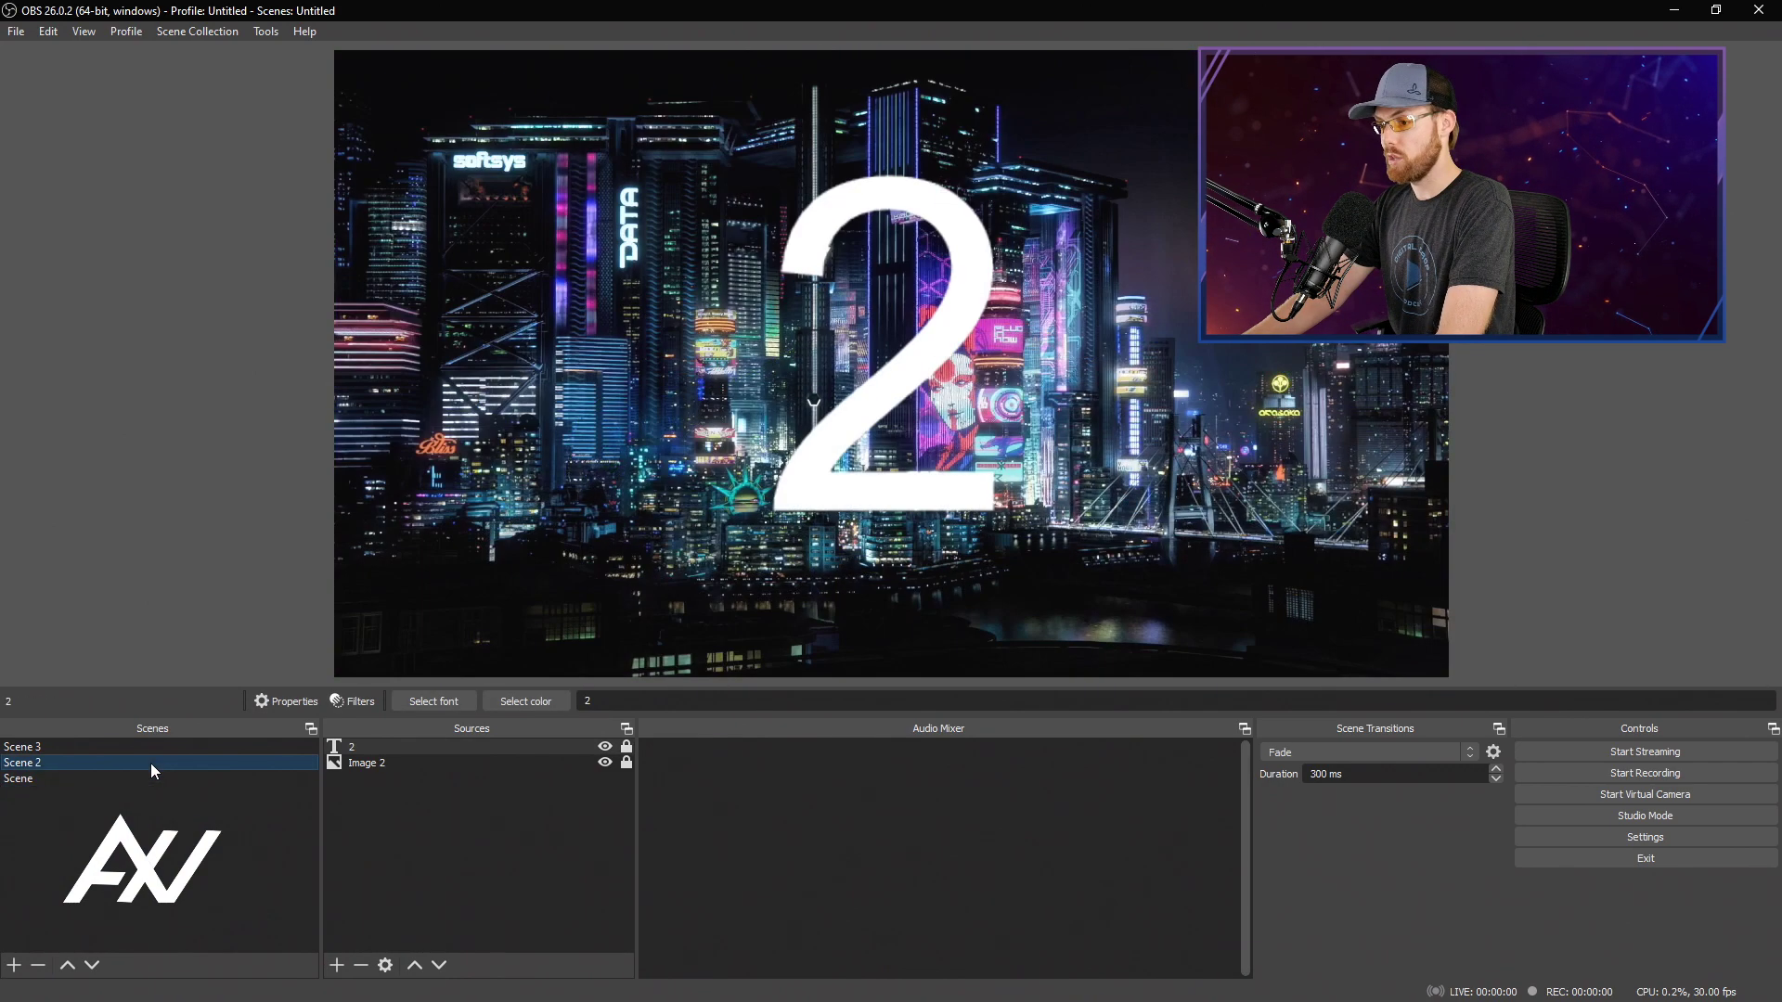
{"action": "left_click", "coordinate": [153, 751]}
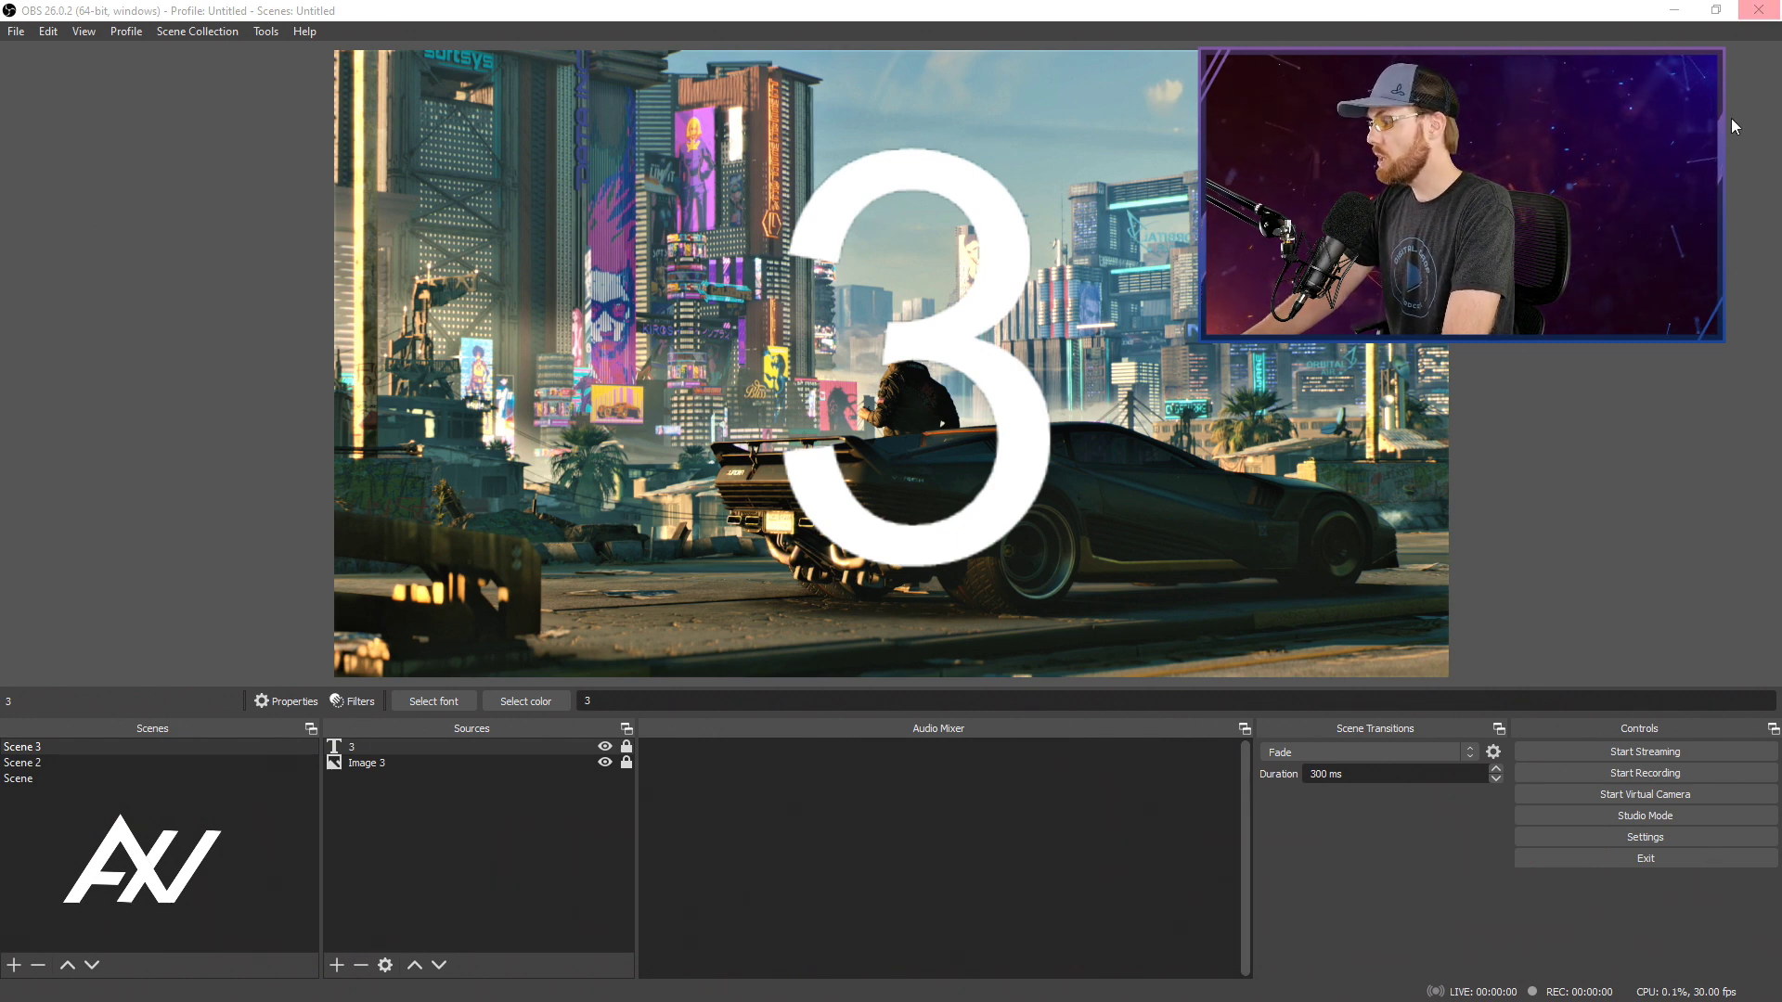
Open the hotkey settings at the Scene, Scene 2 and Scene 3 sections.
{"action": "left_click", "coordinate": [1607, 838]}
{"action": "left_click_drag", "start_coordinate": [1103, 156], "coordinate": [666, 45]}
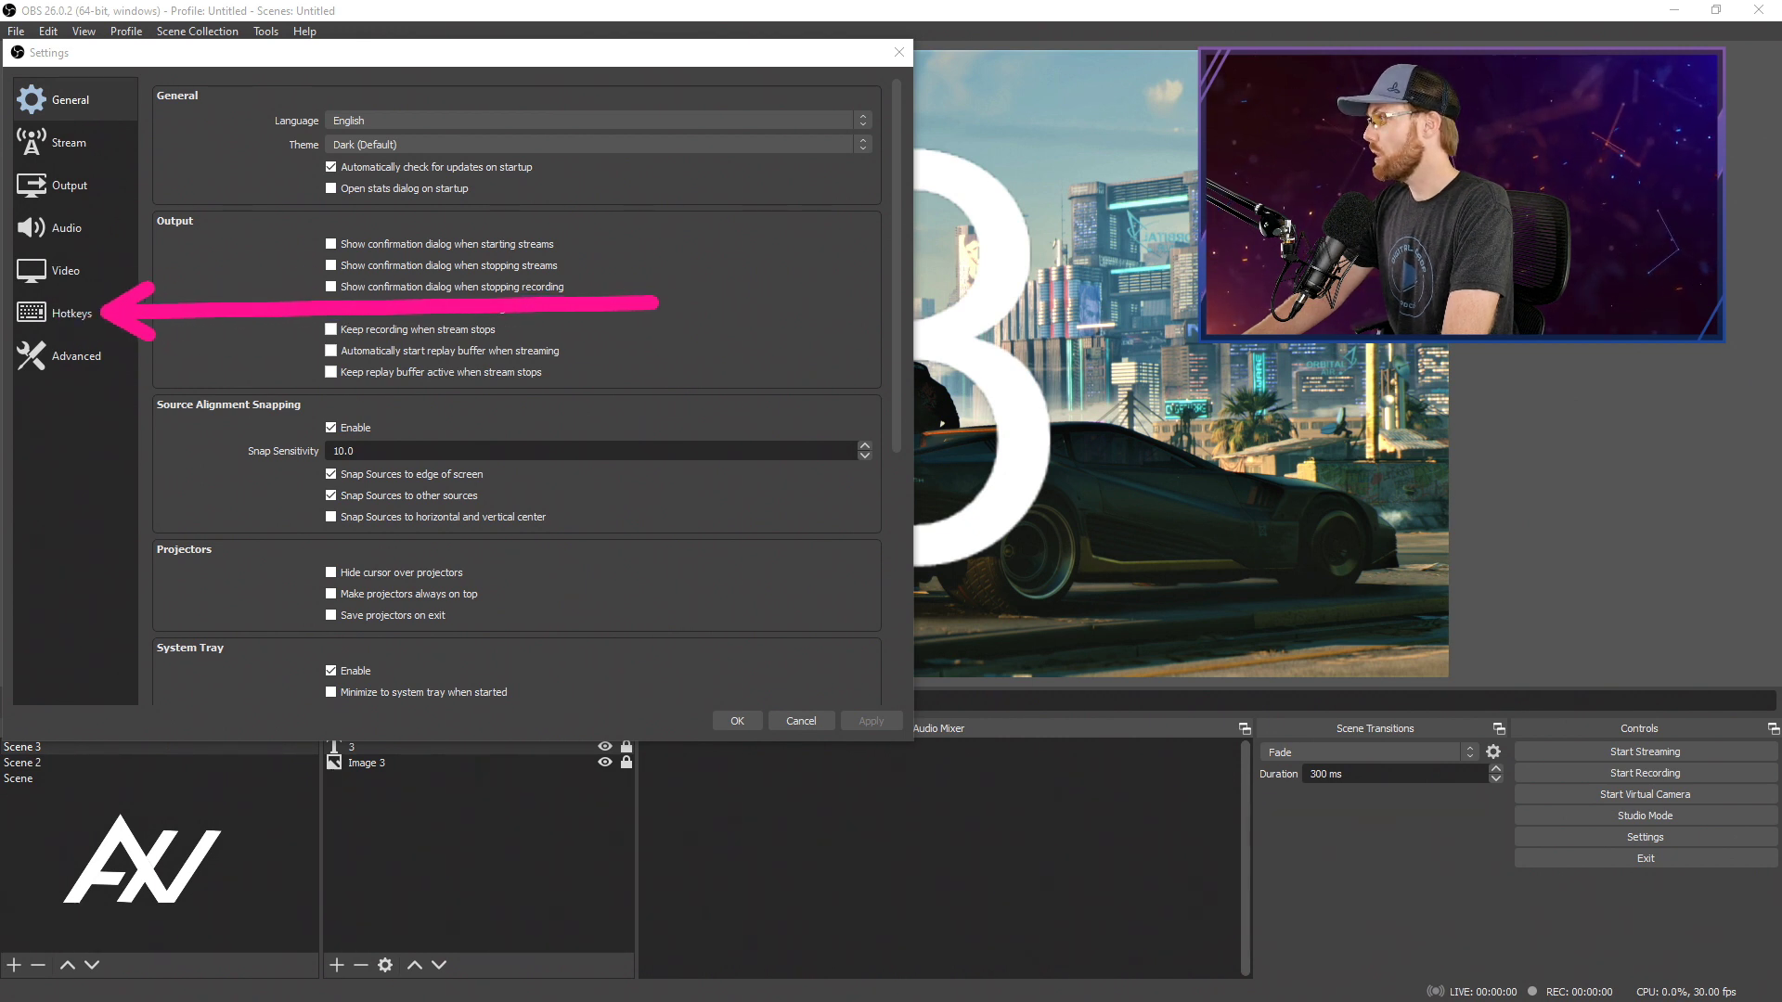
{"action": "left_click", "coordinate": [118, 316]}
{"action": "scroll", "coordinate": [181, 237], "scroll_direction": "down", "scroll_amount": 10}
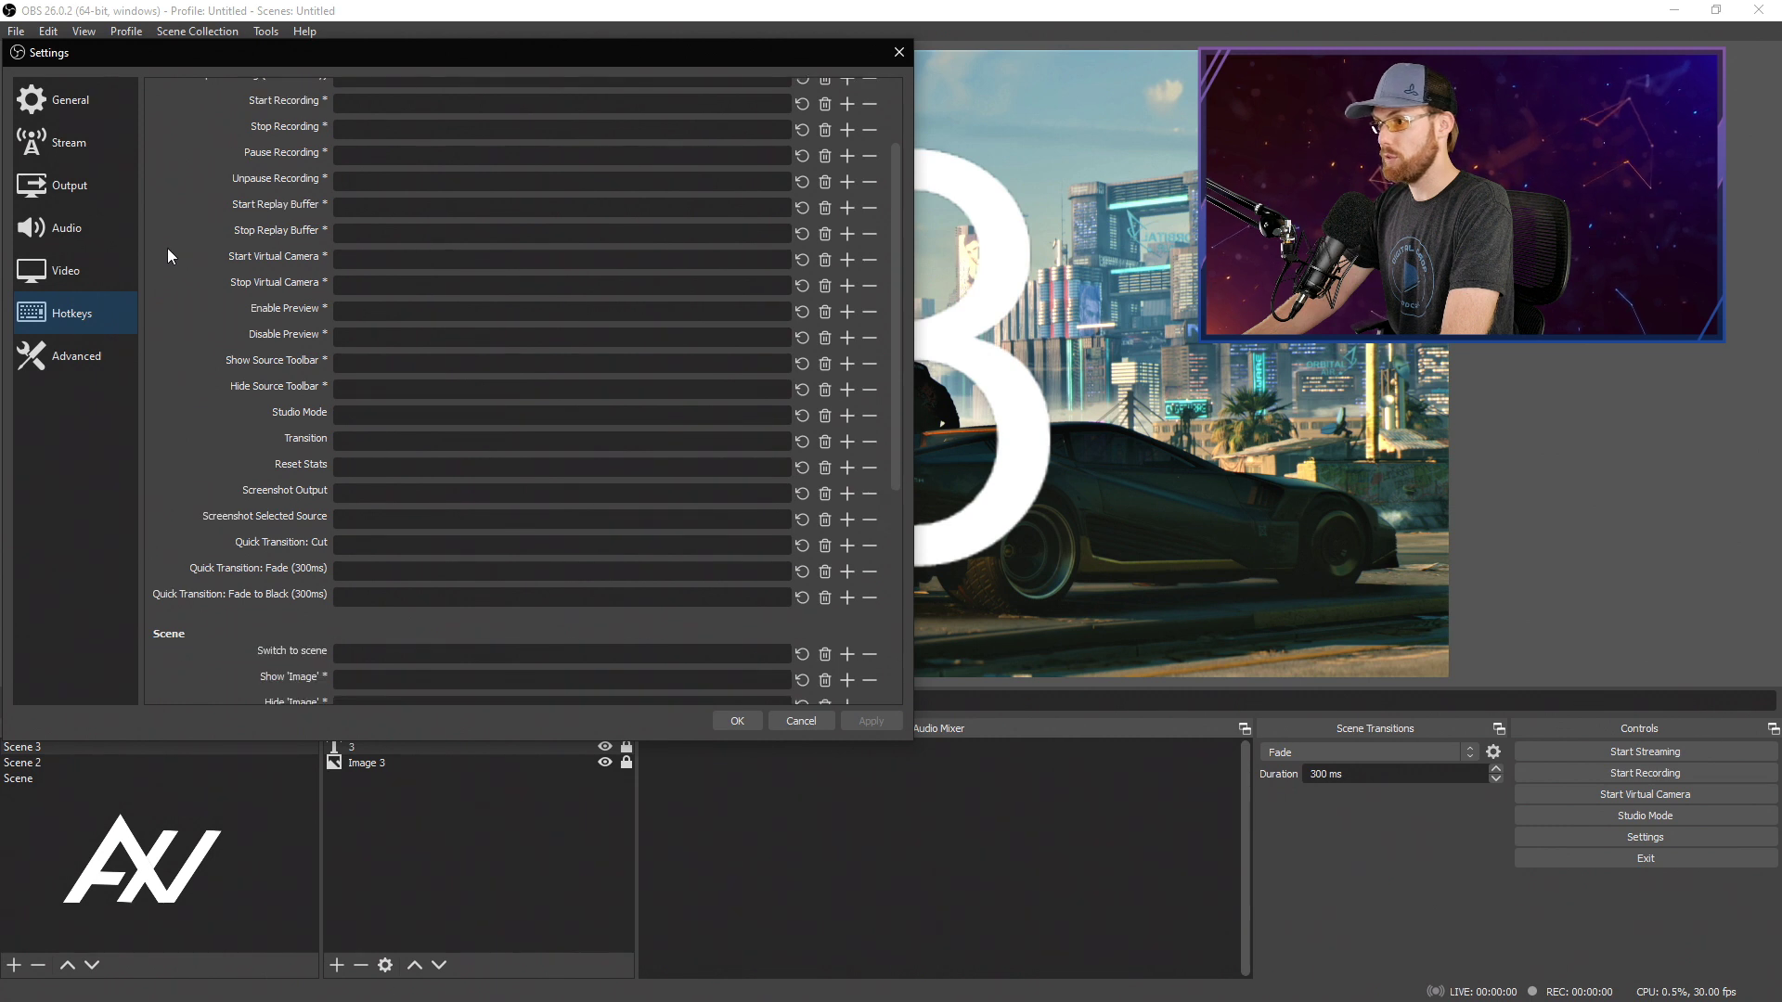
{"action": "scroll", "coordinate": [170, 247], "scroll_direction": "down", "scroll_amount": 2}
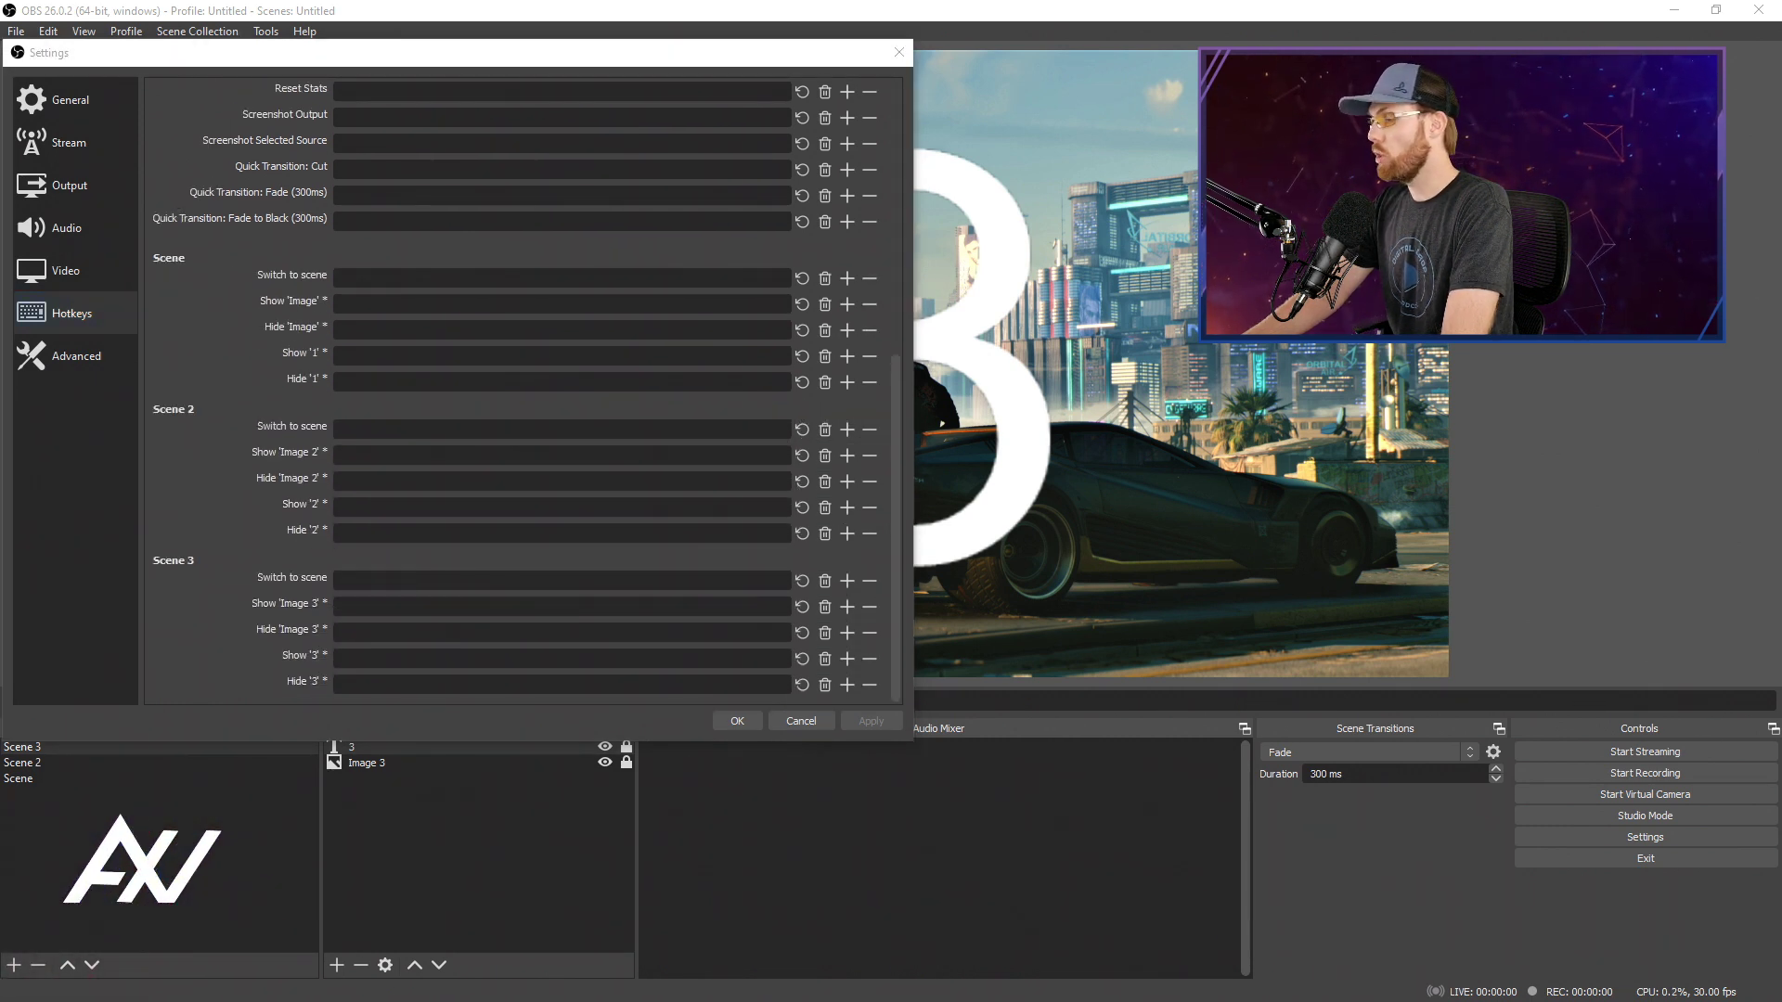
{"action": "mouse_move", "coordinate": [192, 369]}
{"action": "left_mouse_down"}
{"action": "mouse_move", "coordinate": [186, 299]}
{"action": "mouse_move", "coordinate": [200, 306]}
{"action": "left_mouse_up"}
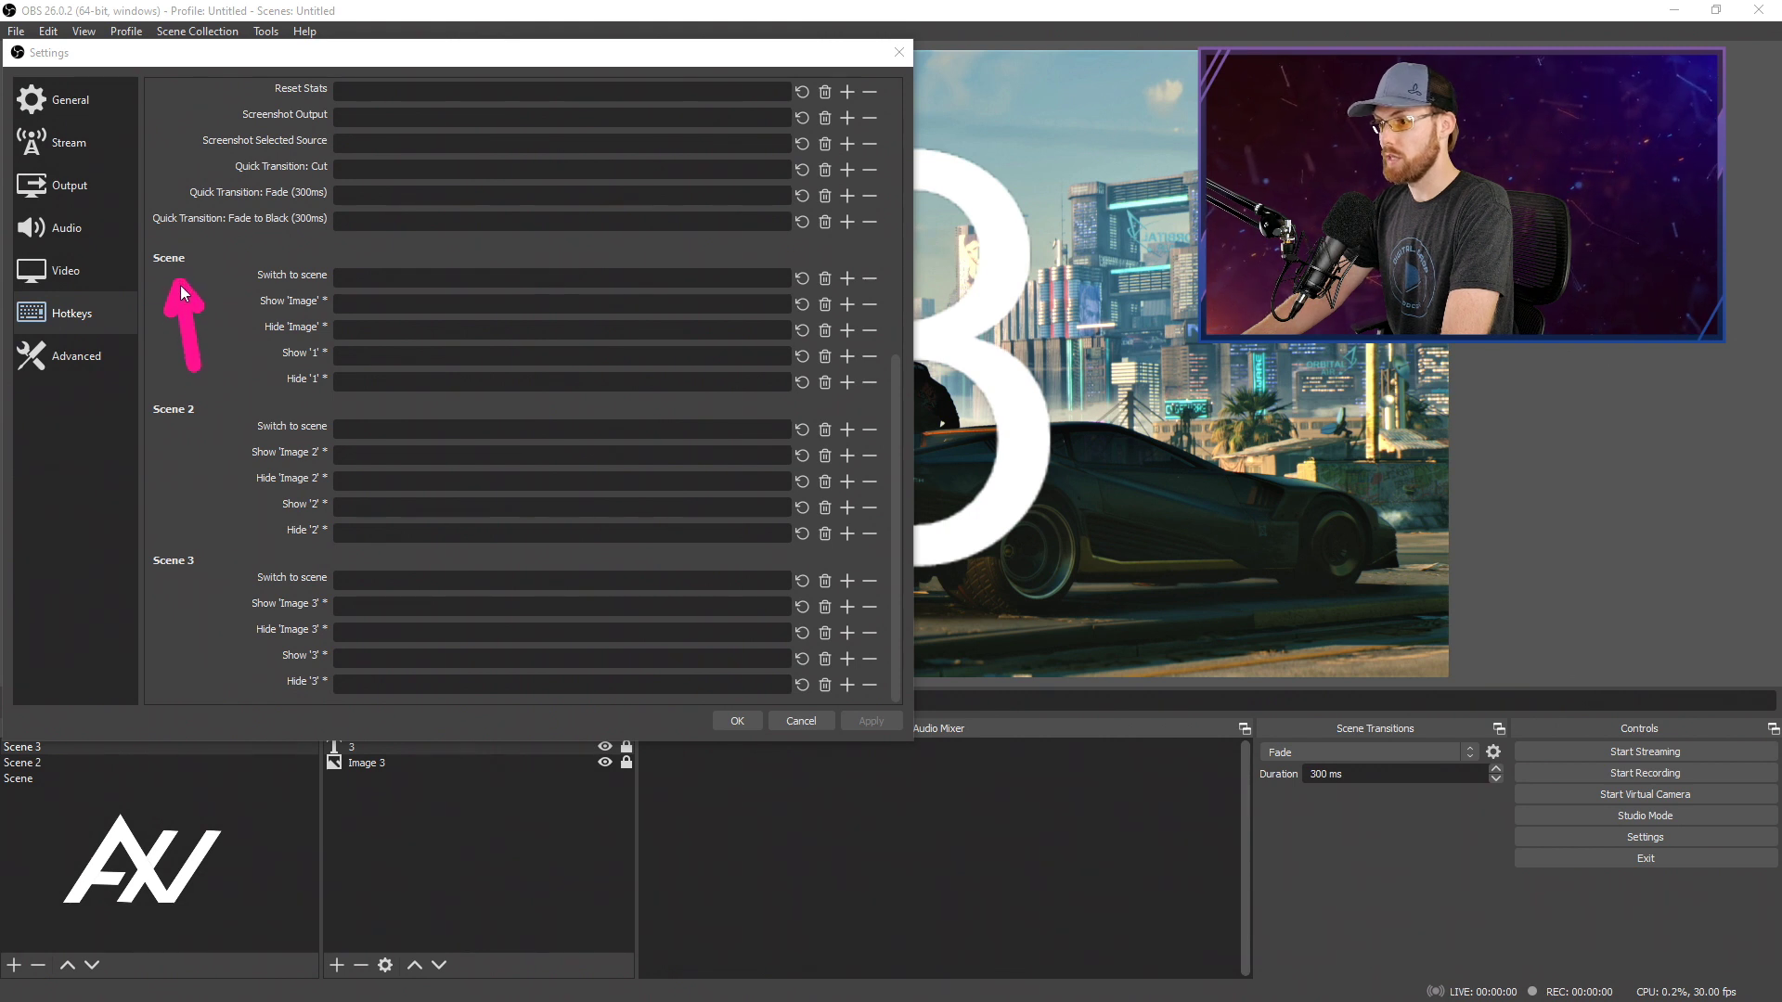
{"action": "left_click_drag", "start_coordinate": [188, 525], "coordinate": [177, 446]}
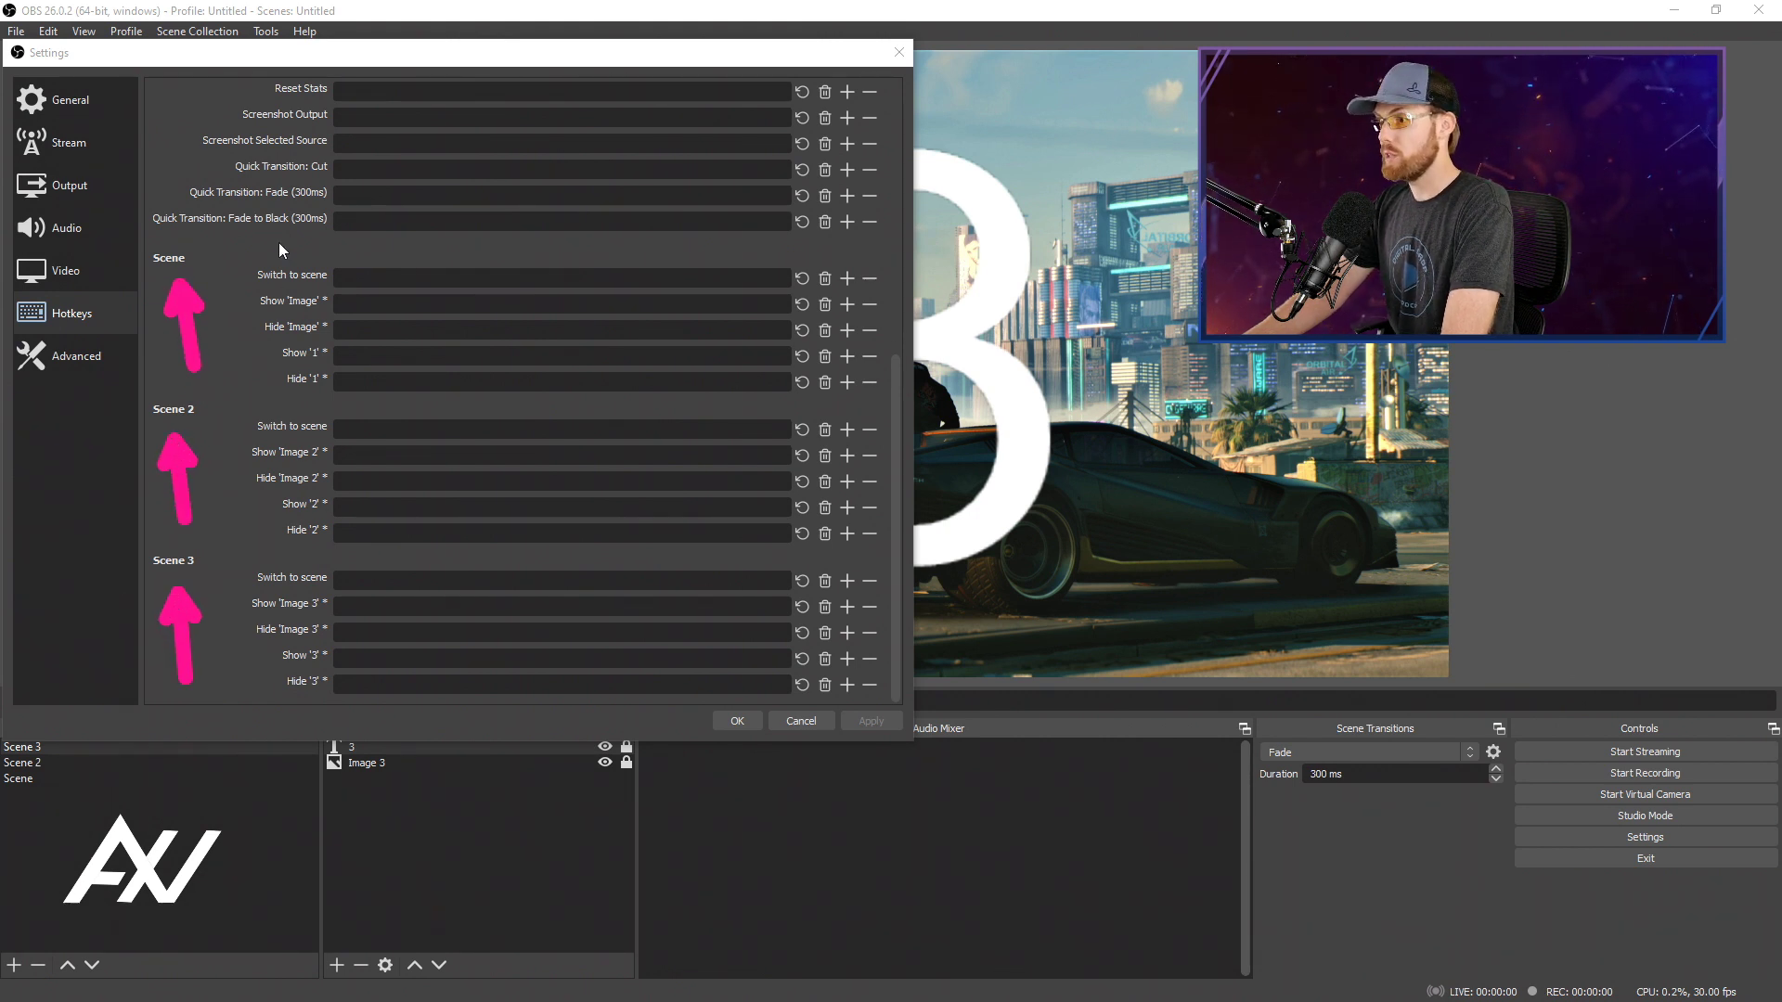
{"action": "left_click_drag", "start_coordinate": [228, 192], "coordinate": [267, 255]}
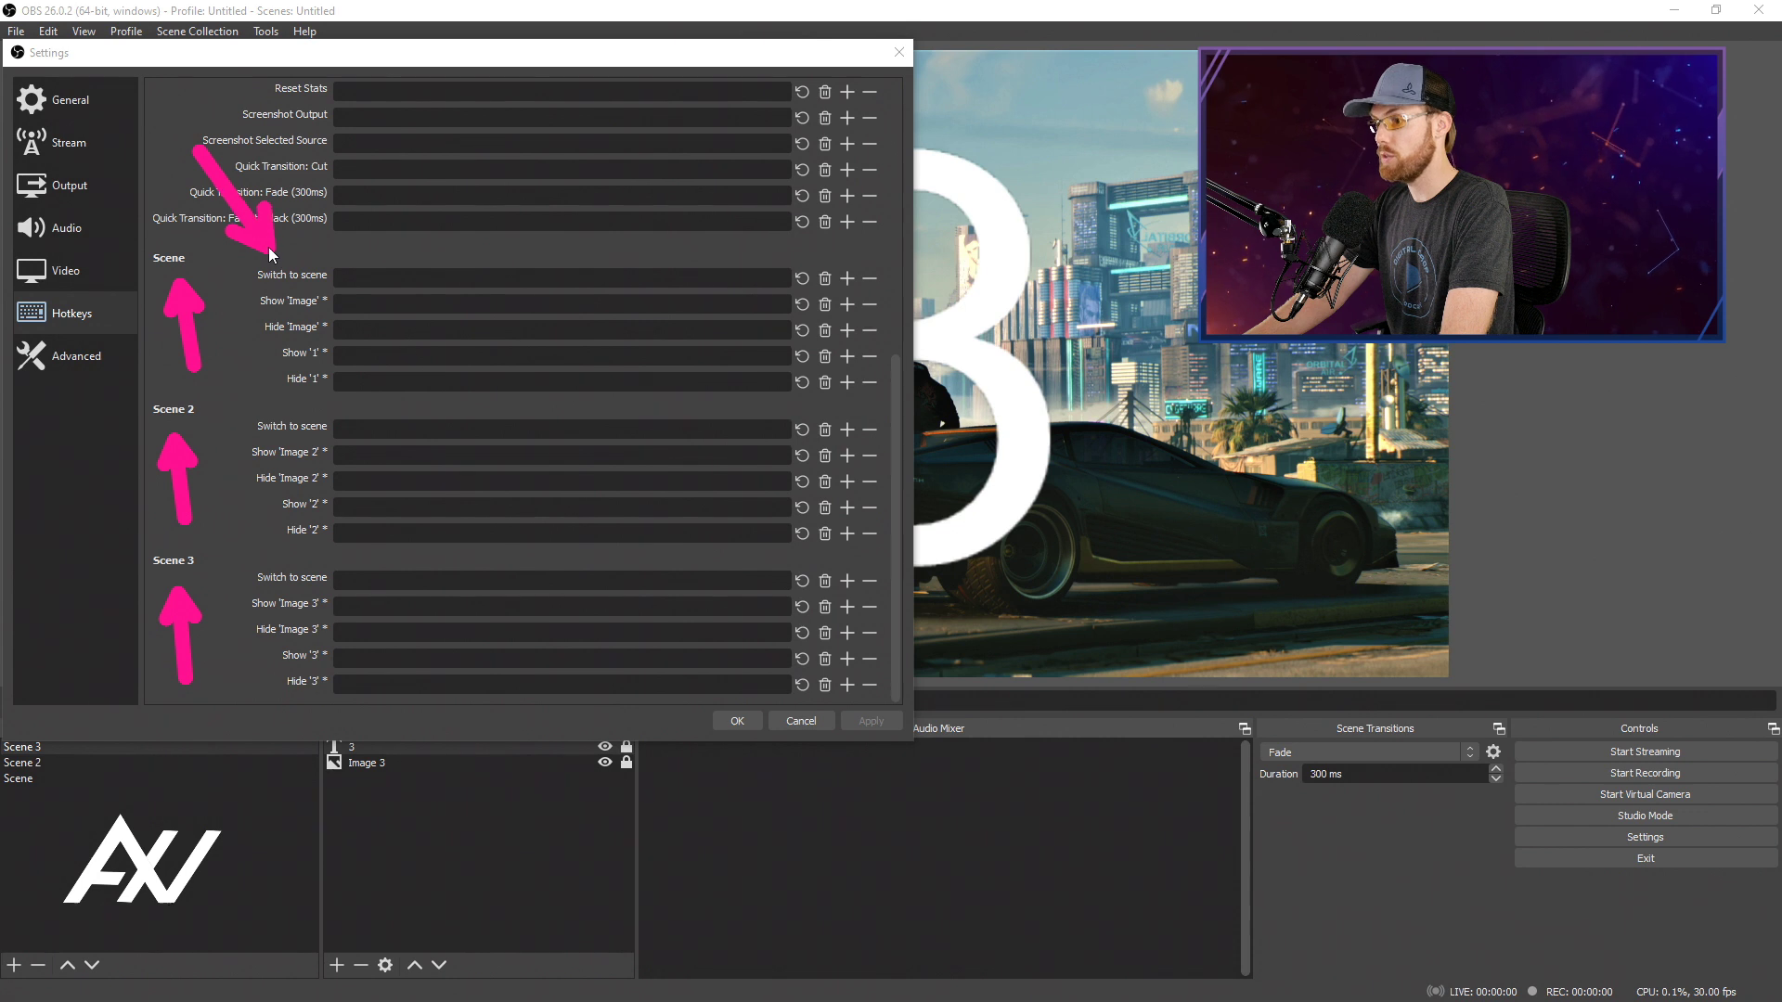
{"action": "left_click_drag", "start_coordinate": [598, 316], "coordinate": [343, 306]}
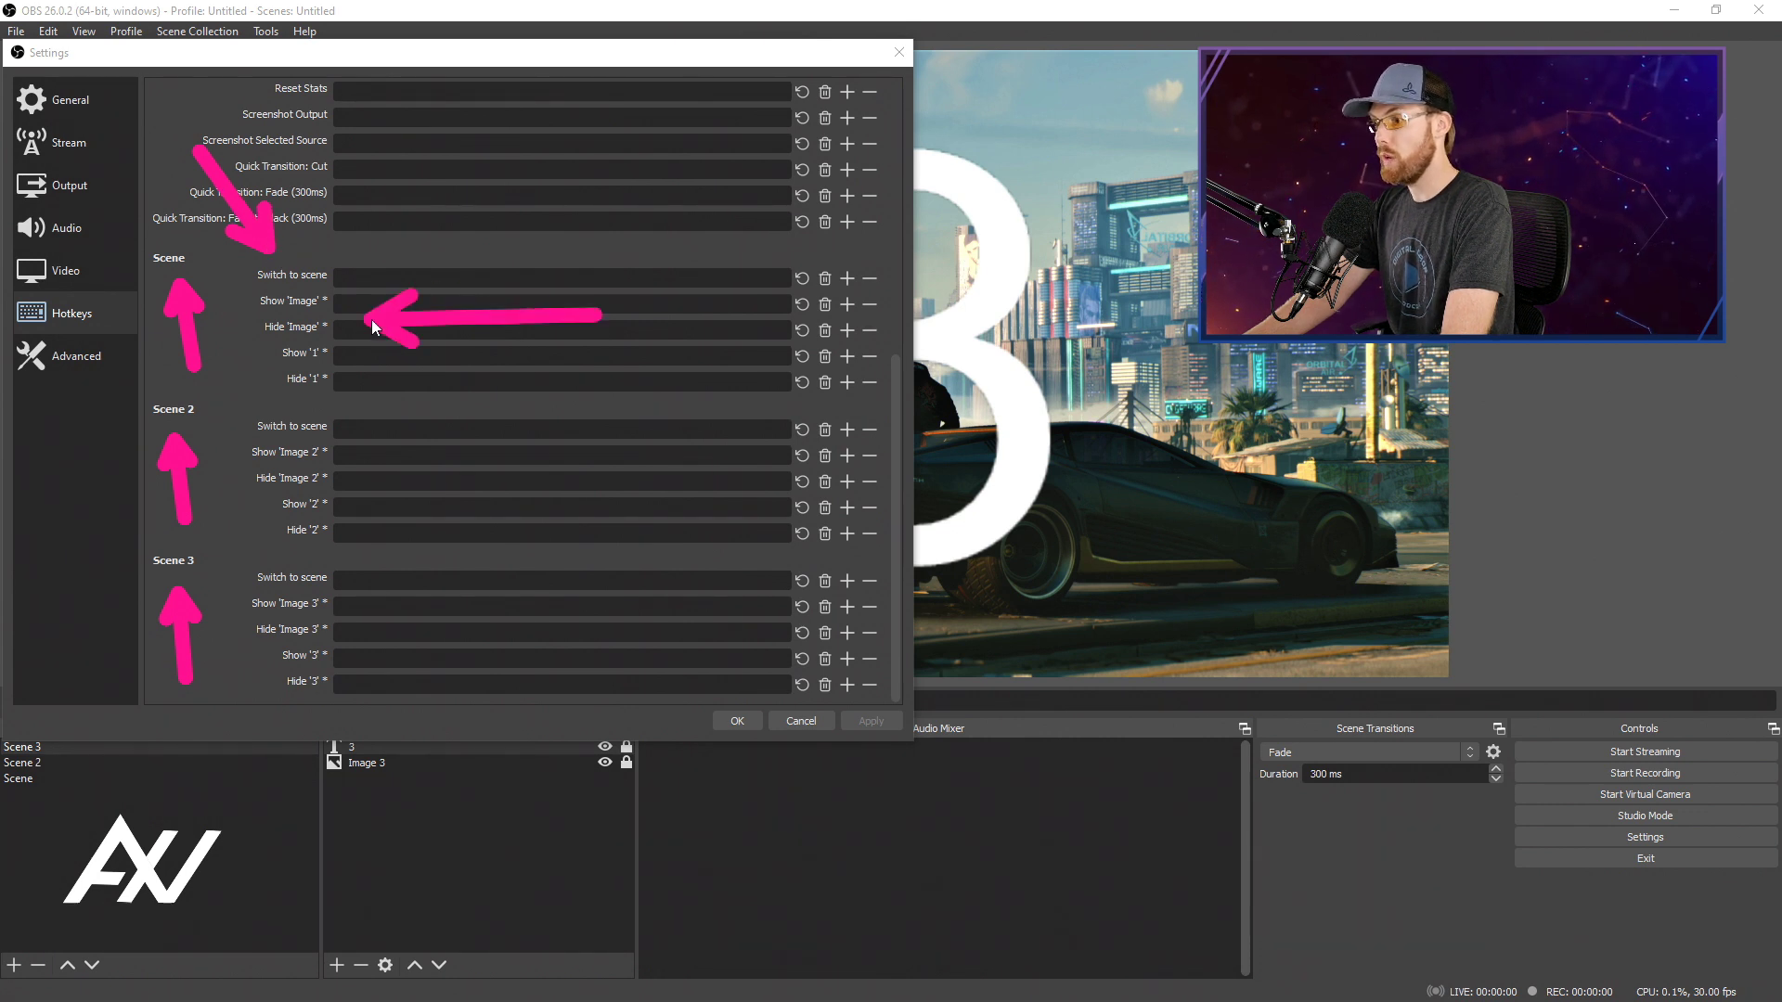
{"action": "left_click_drag", "start_coordinate": [642, 371], "coordinate": [371, 364]}
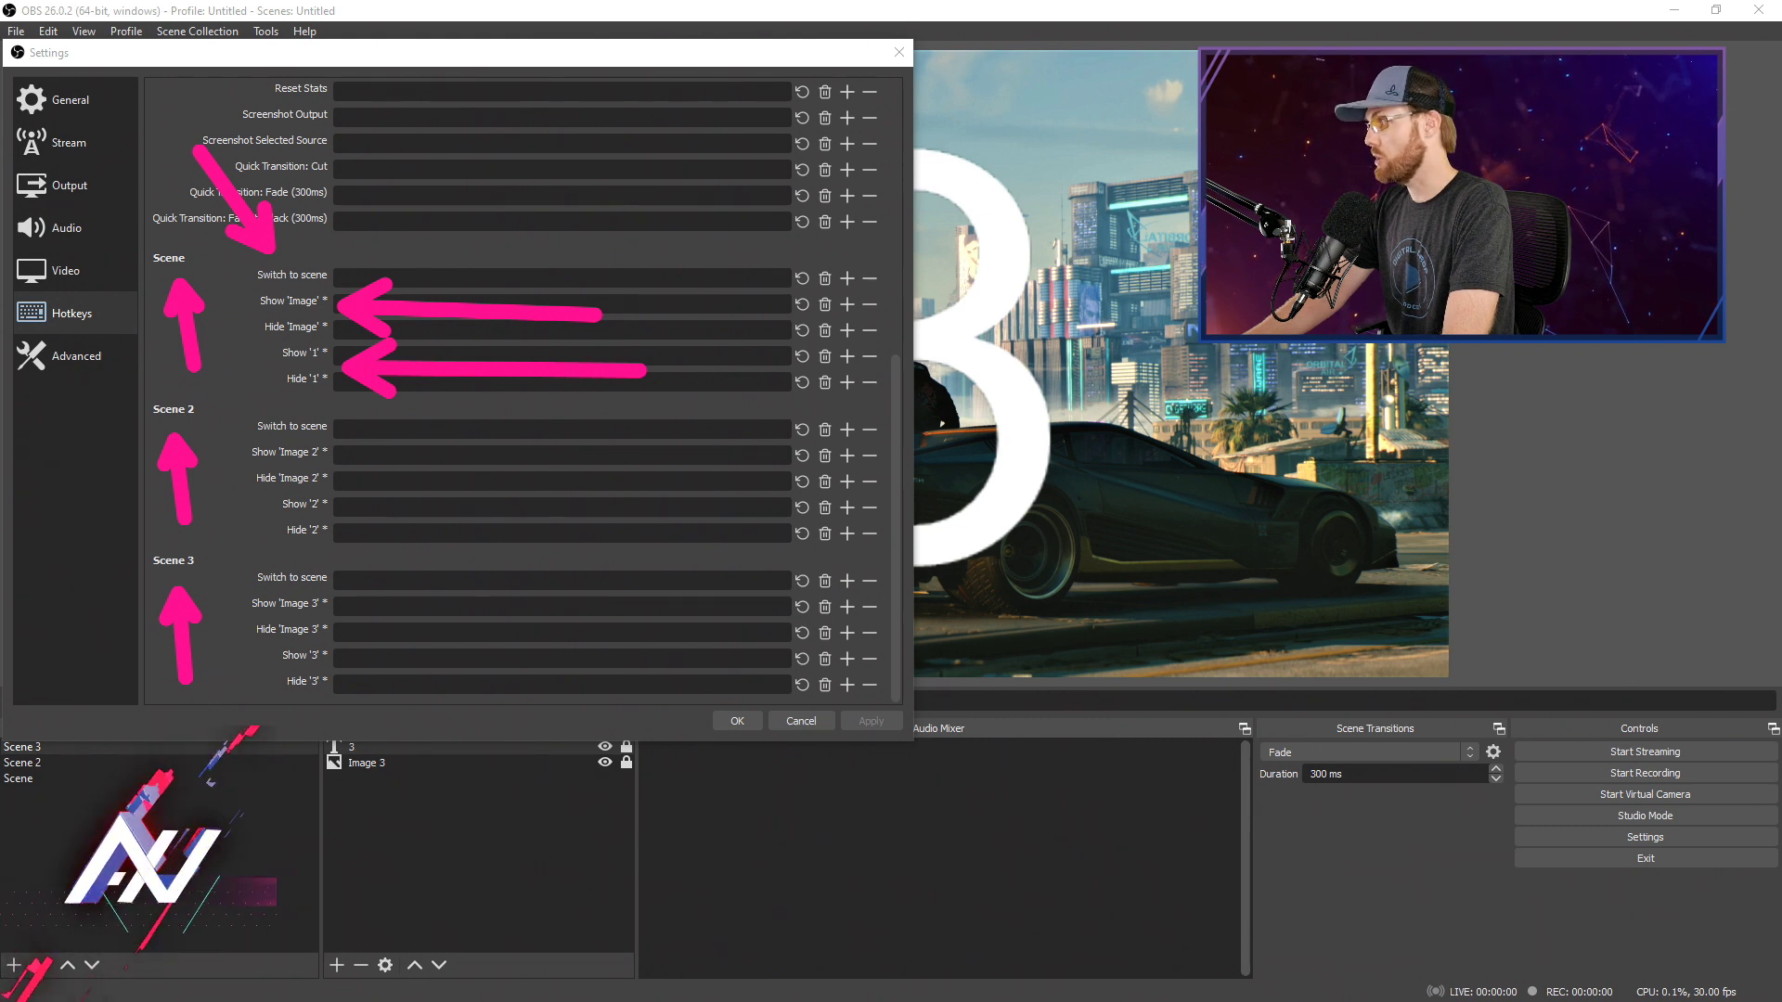
{"action": "key", "text": "Escape"}
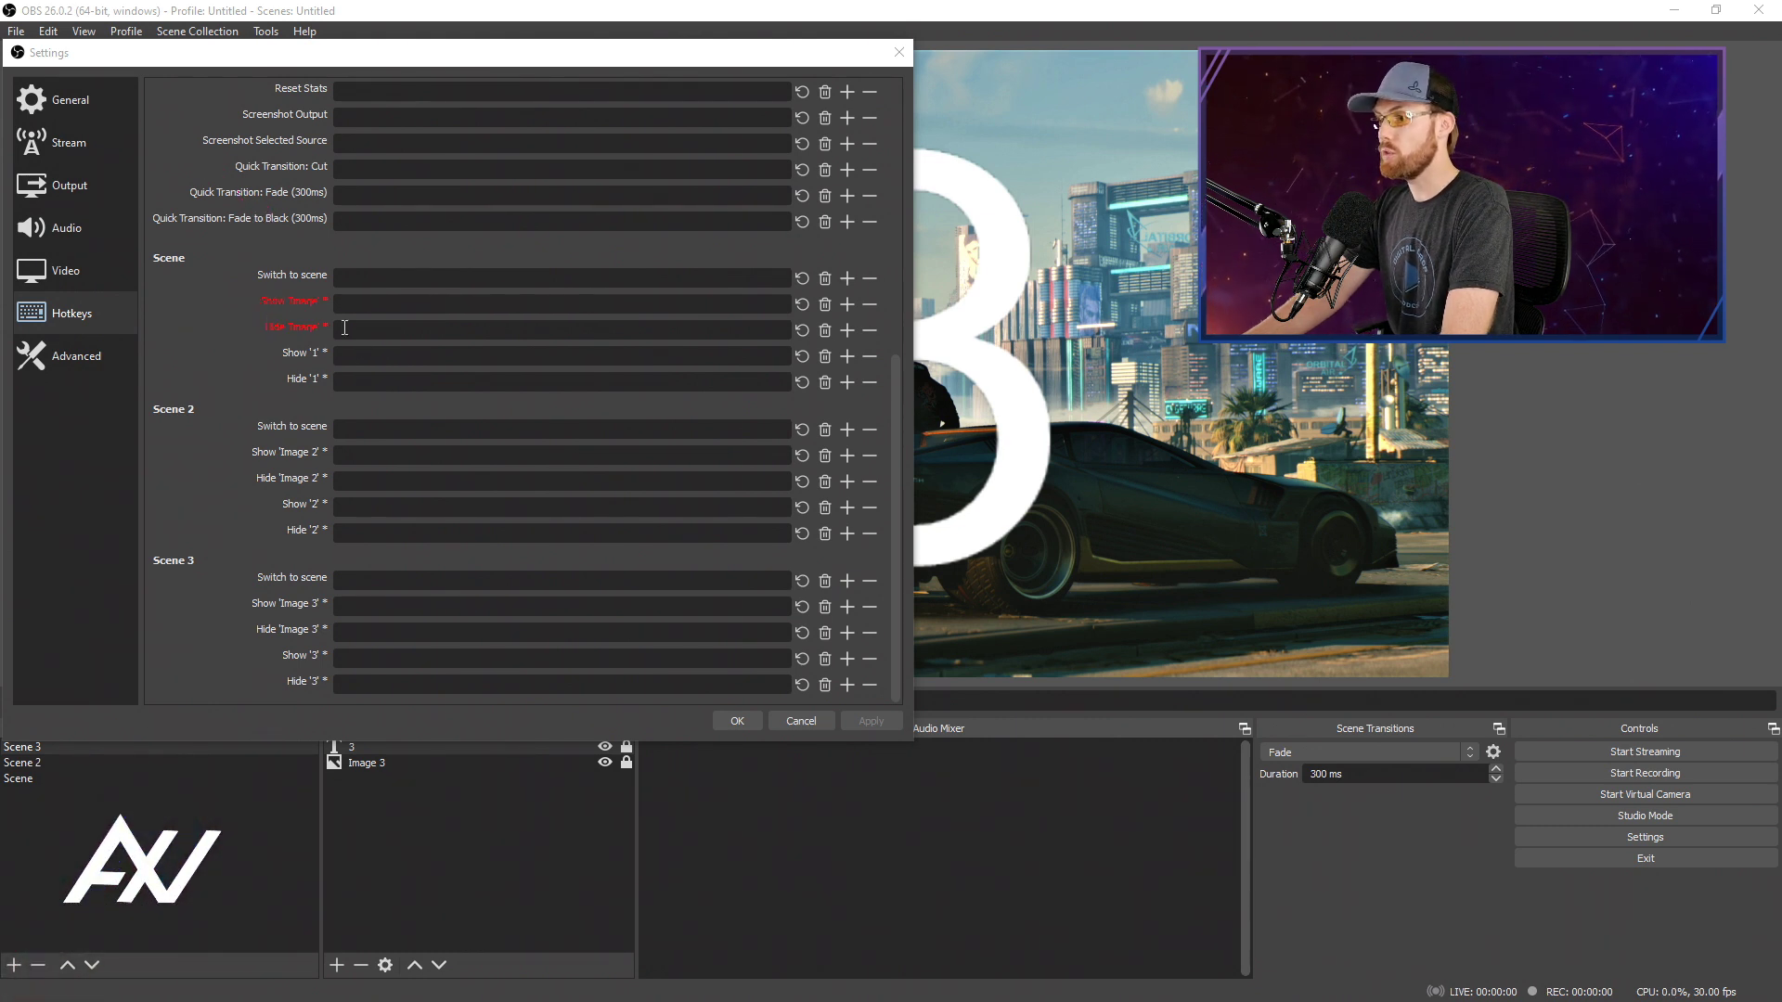
Assign the switch-to-scene hotkeys A for Scene, S for Scene 2 and D for Scene 3, and apply the settings.
{"action": "left_click", "coordinate": [375, 276]}
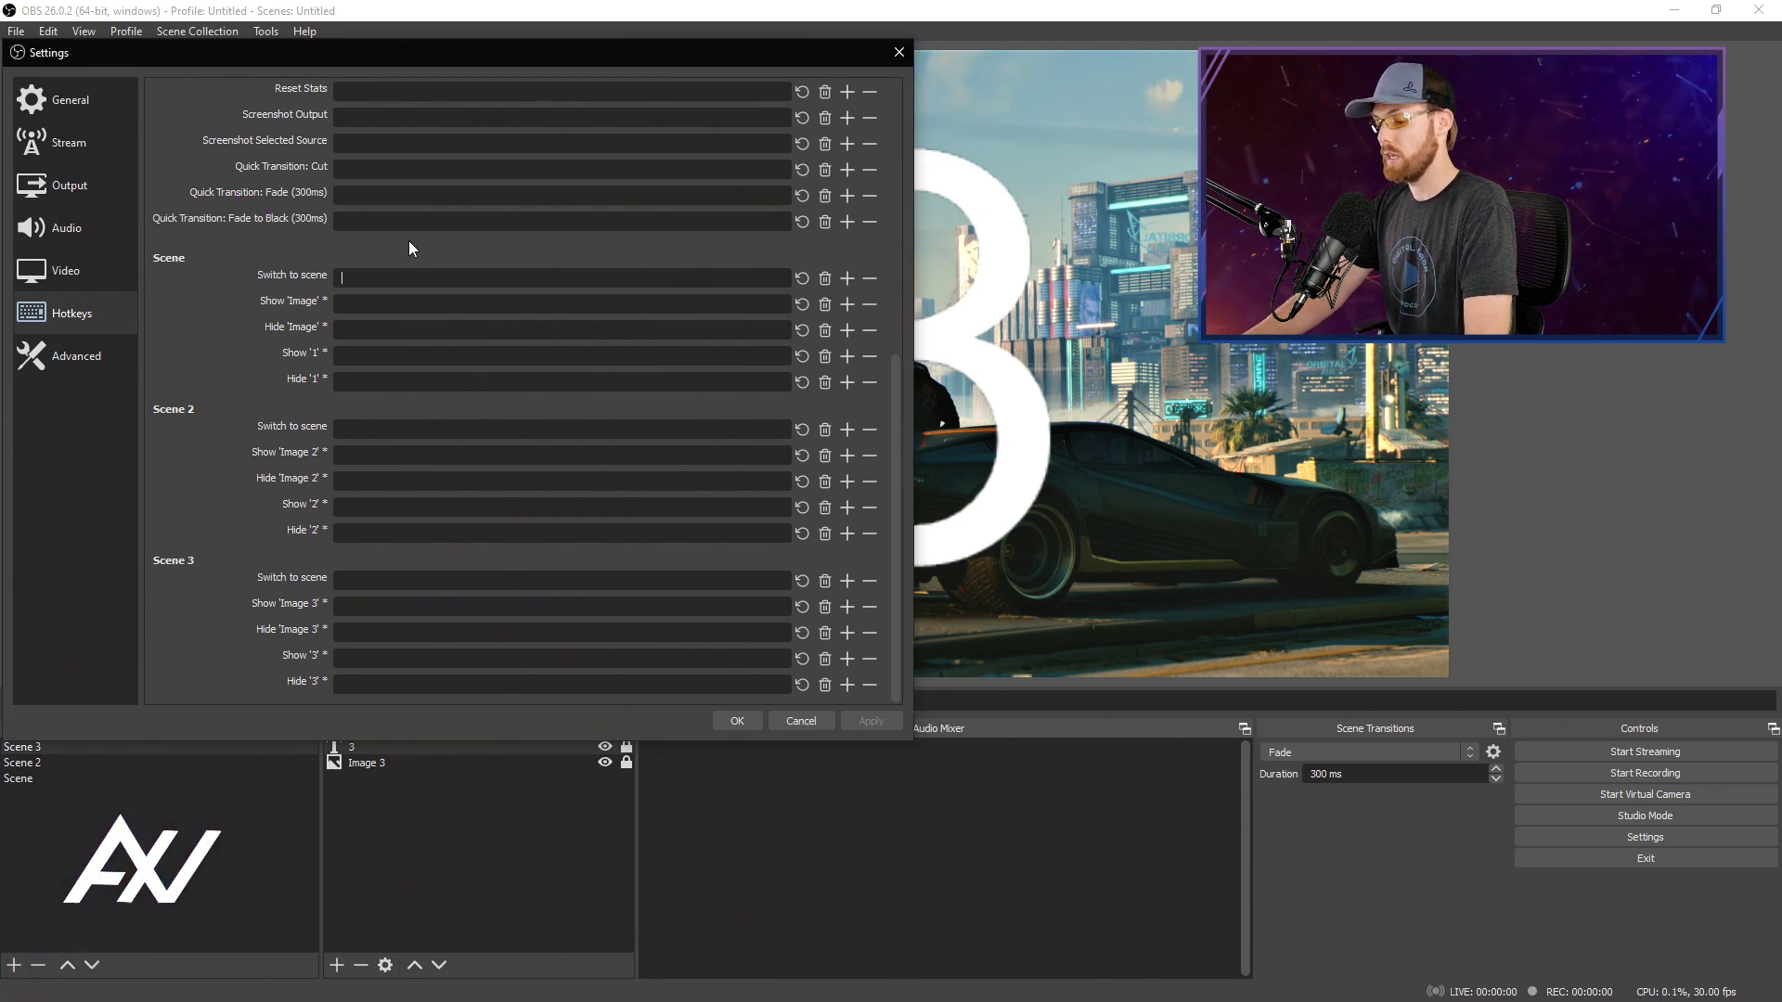
{"action": "key", "text": "a"}
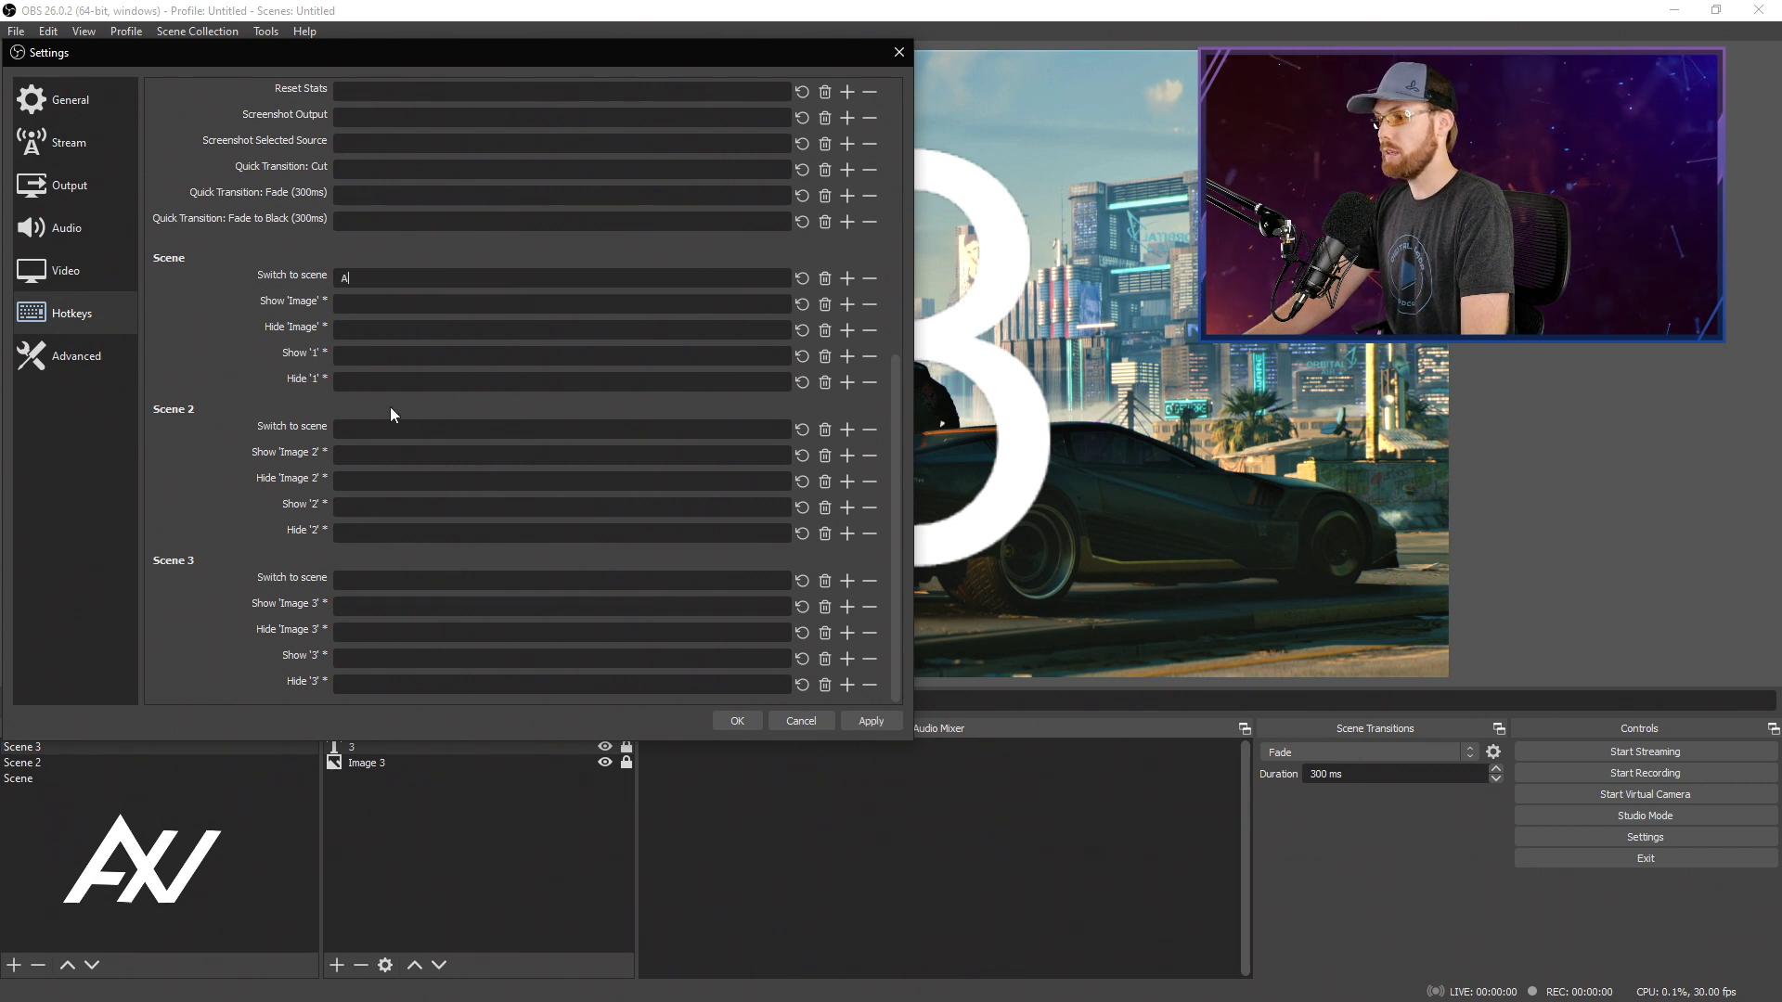
{"action": "left_click", "coordinate": [400, 427]}
{"action": "key", "text": "s"}
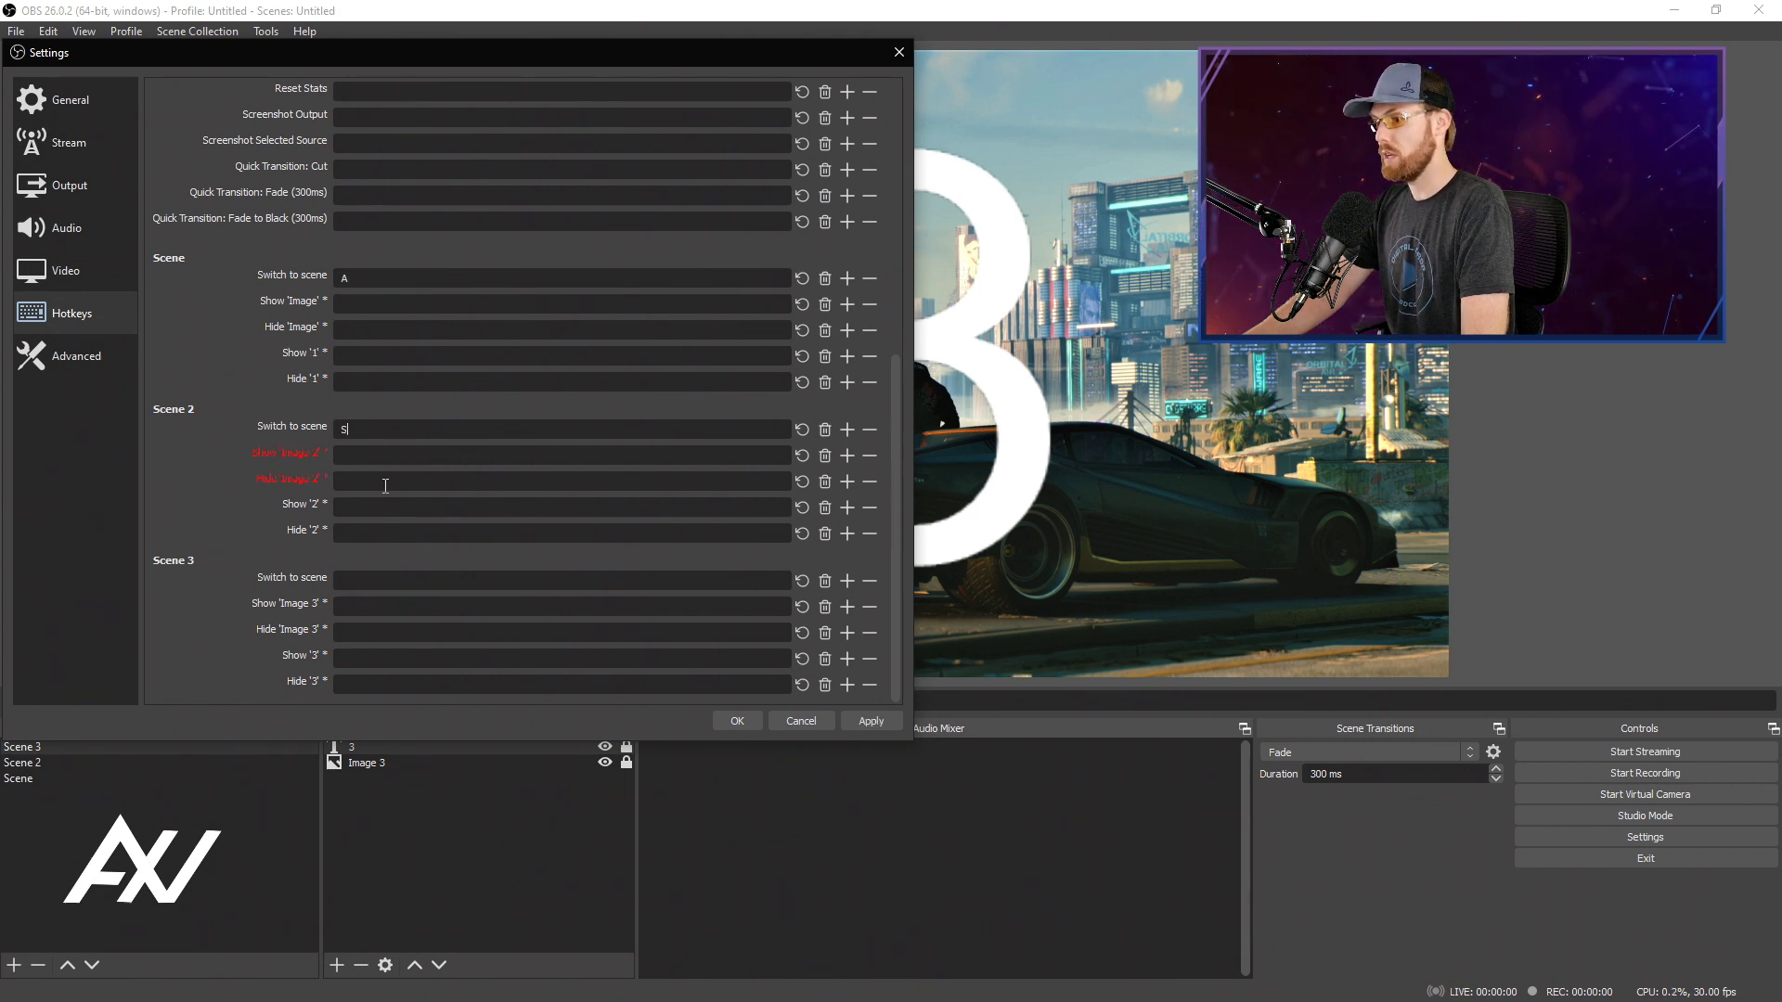
{"action": "key", "text": "d"}
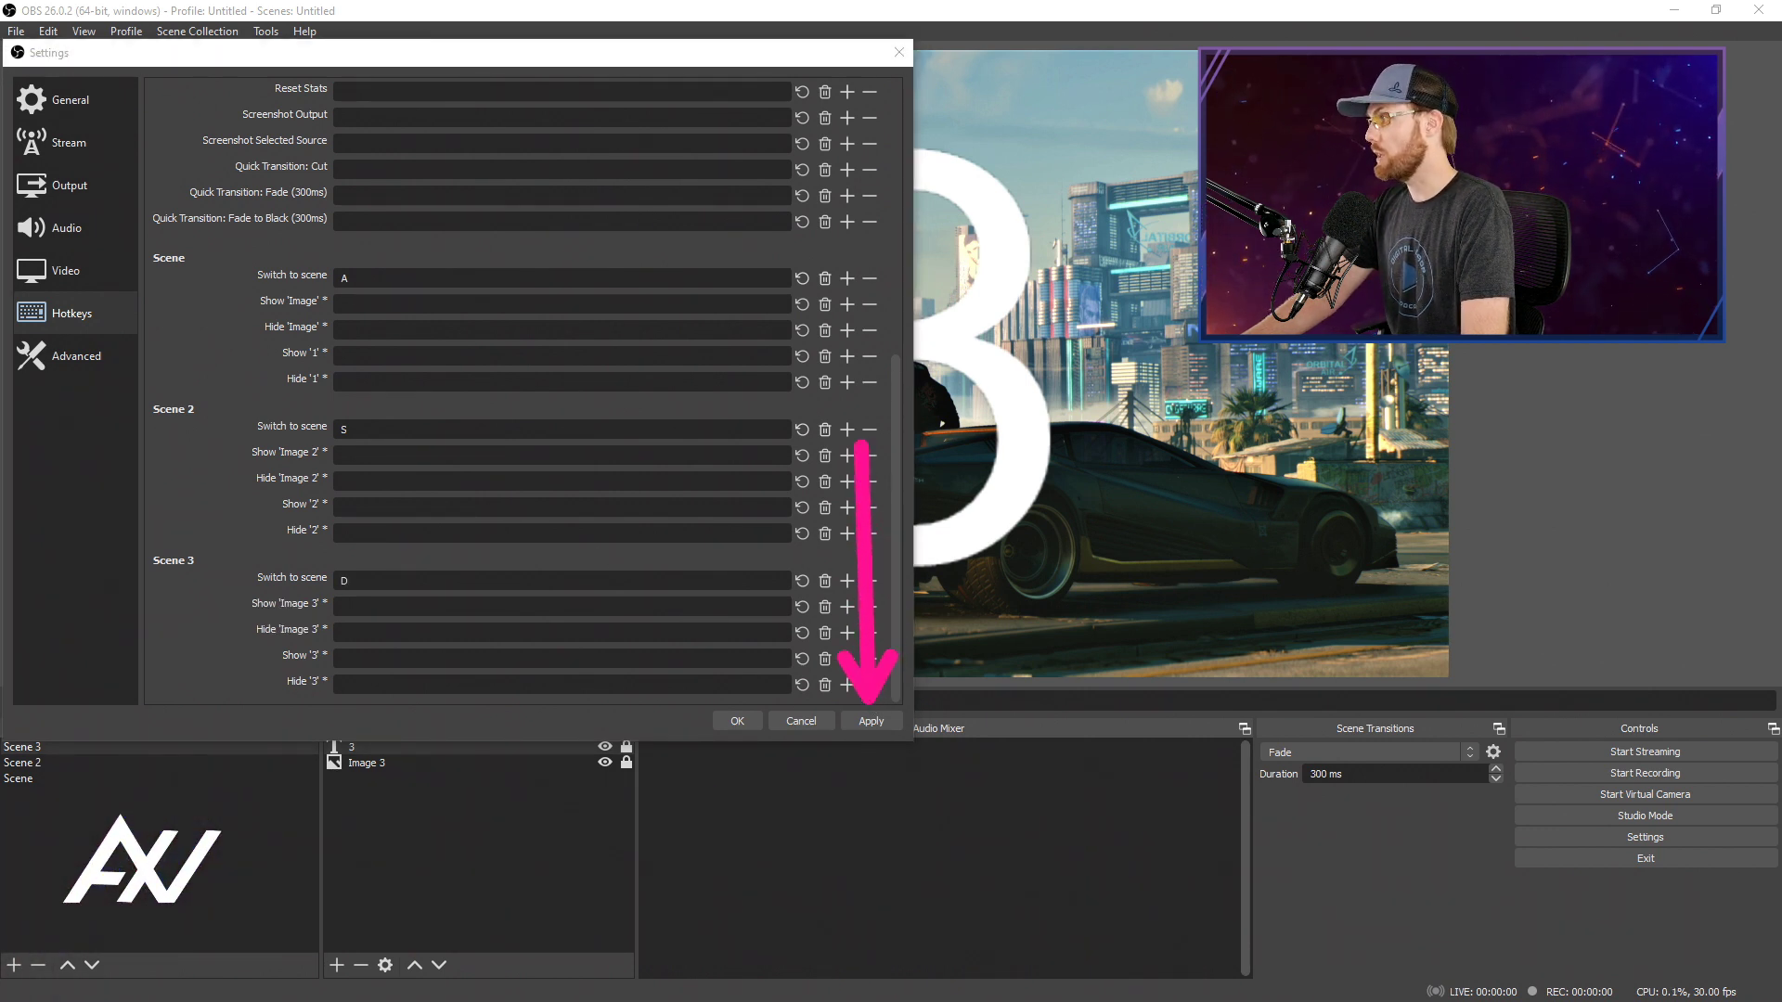
{"action": "left_click", "coordinate": [878, 721]}
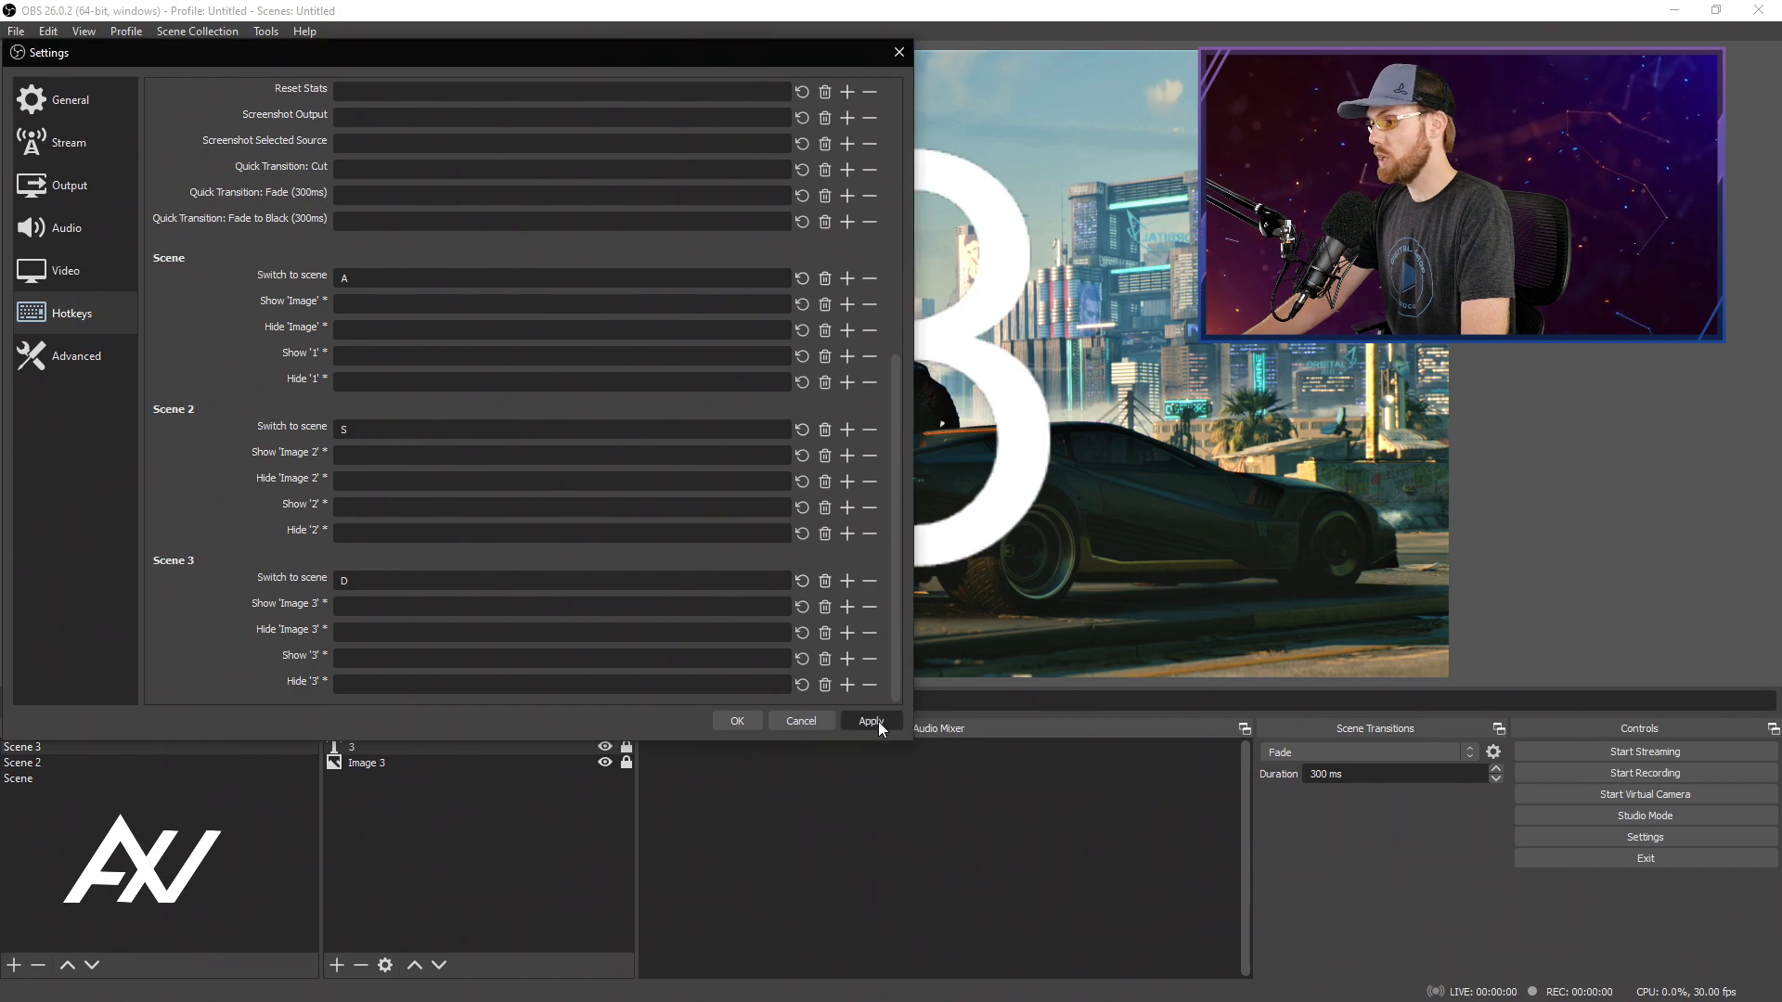
{"action": "left_click", "coordinate": [735, 721]}
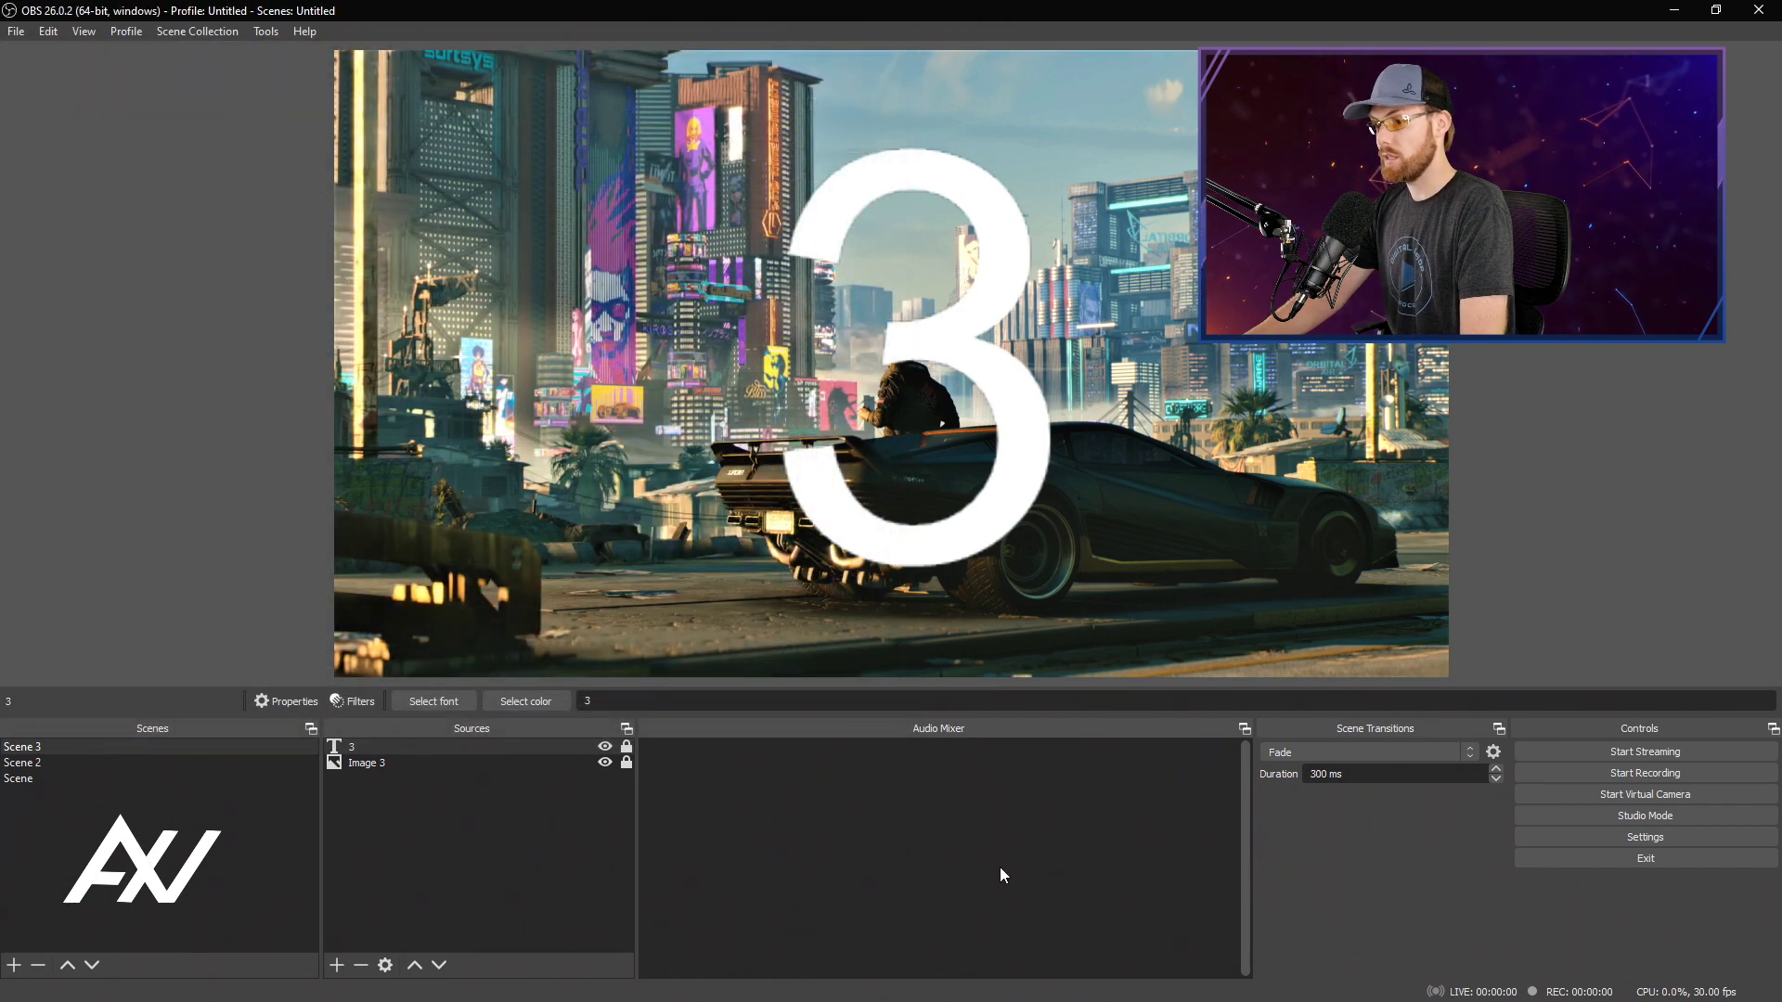
Test the assigned hotkeys by switching to Scene, Scene 2 and Scene 3 in turn.
{"action": "key", "text": "1"}
{"action": "key", "text": "2"}
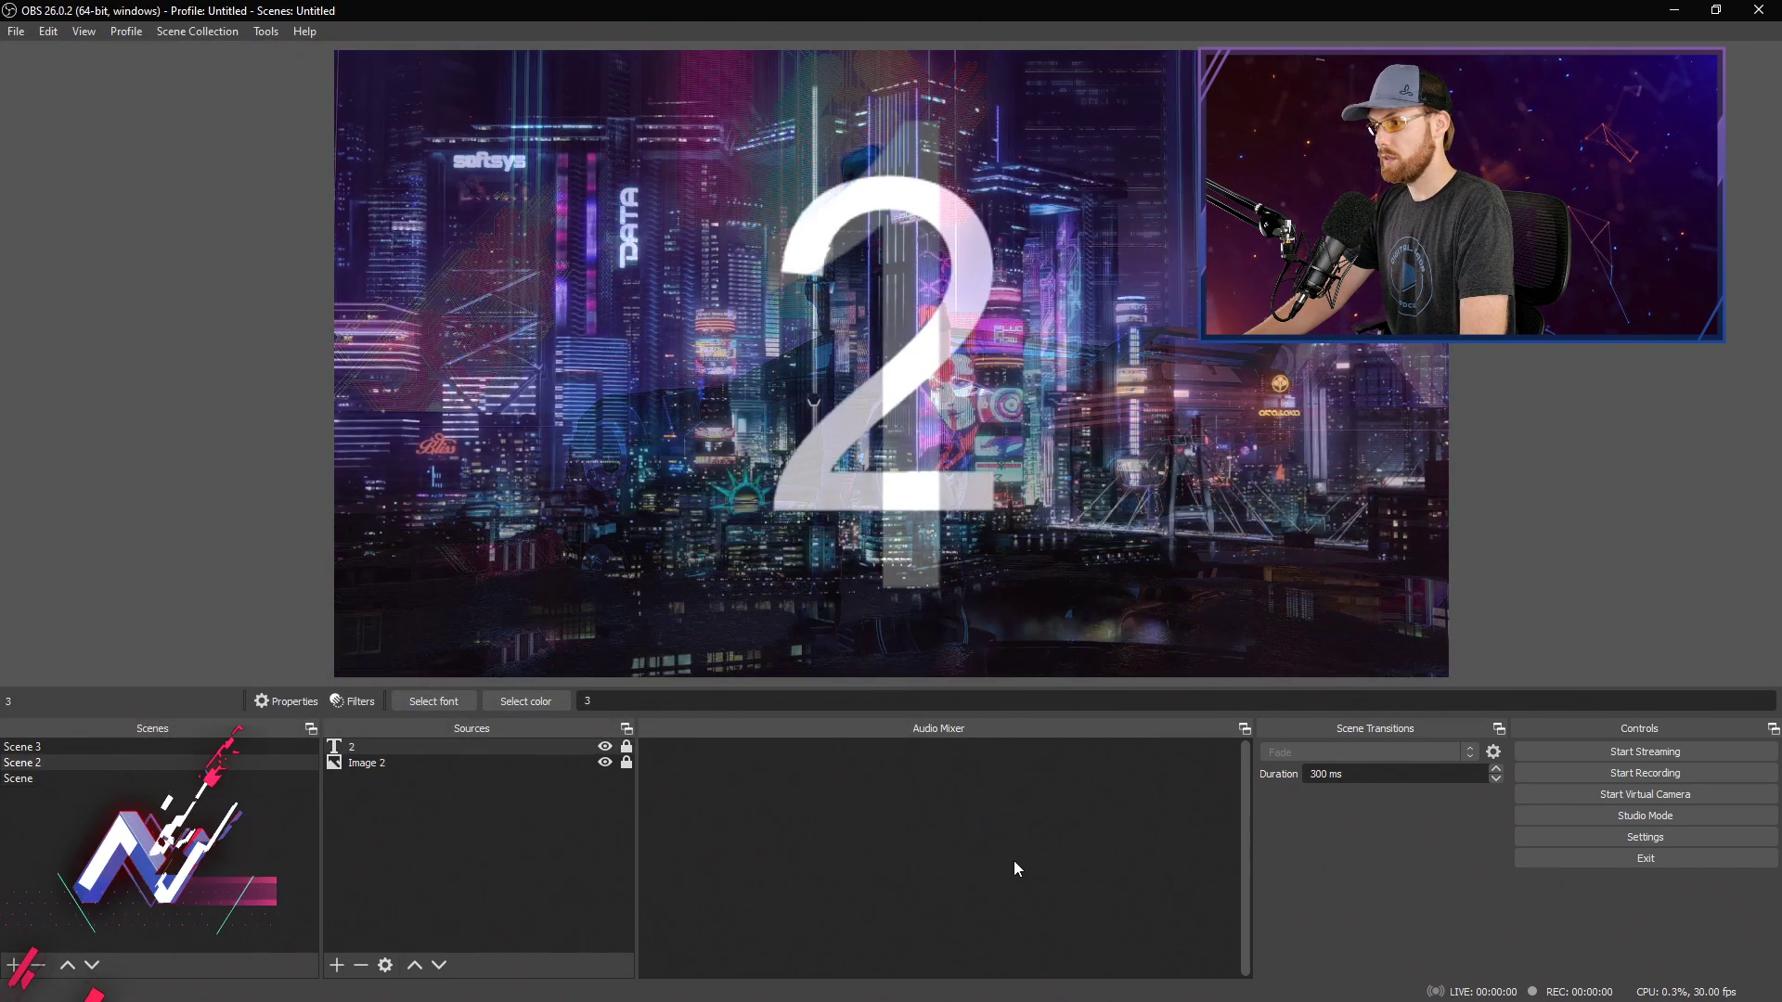
{"action": "key", "text": "3"}
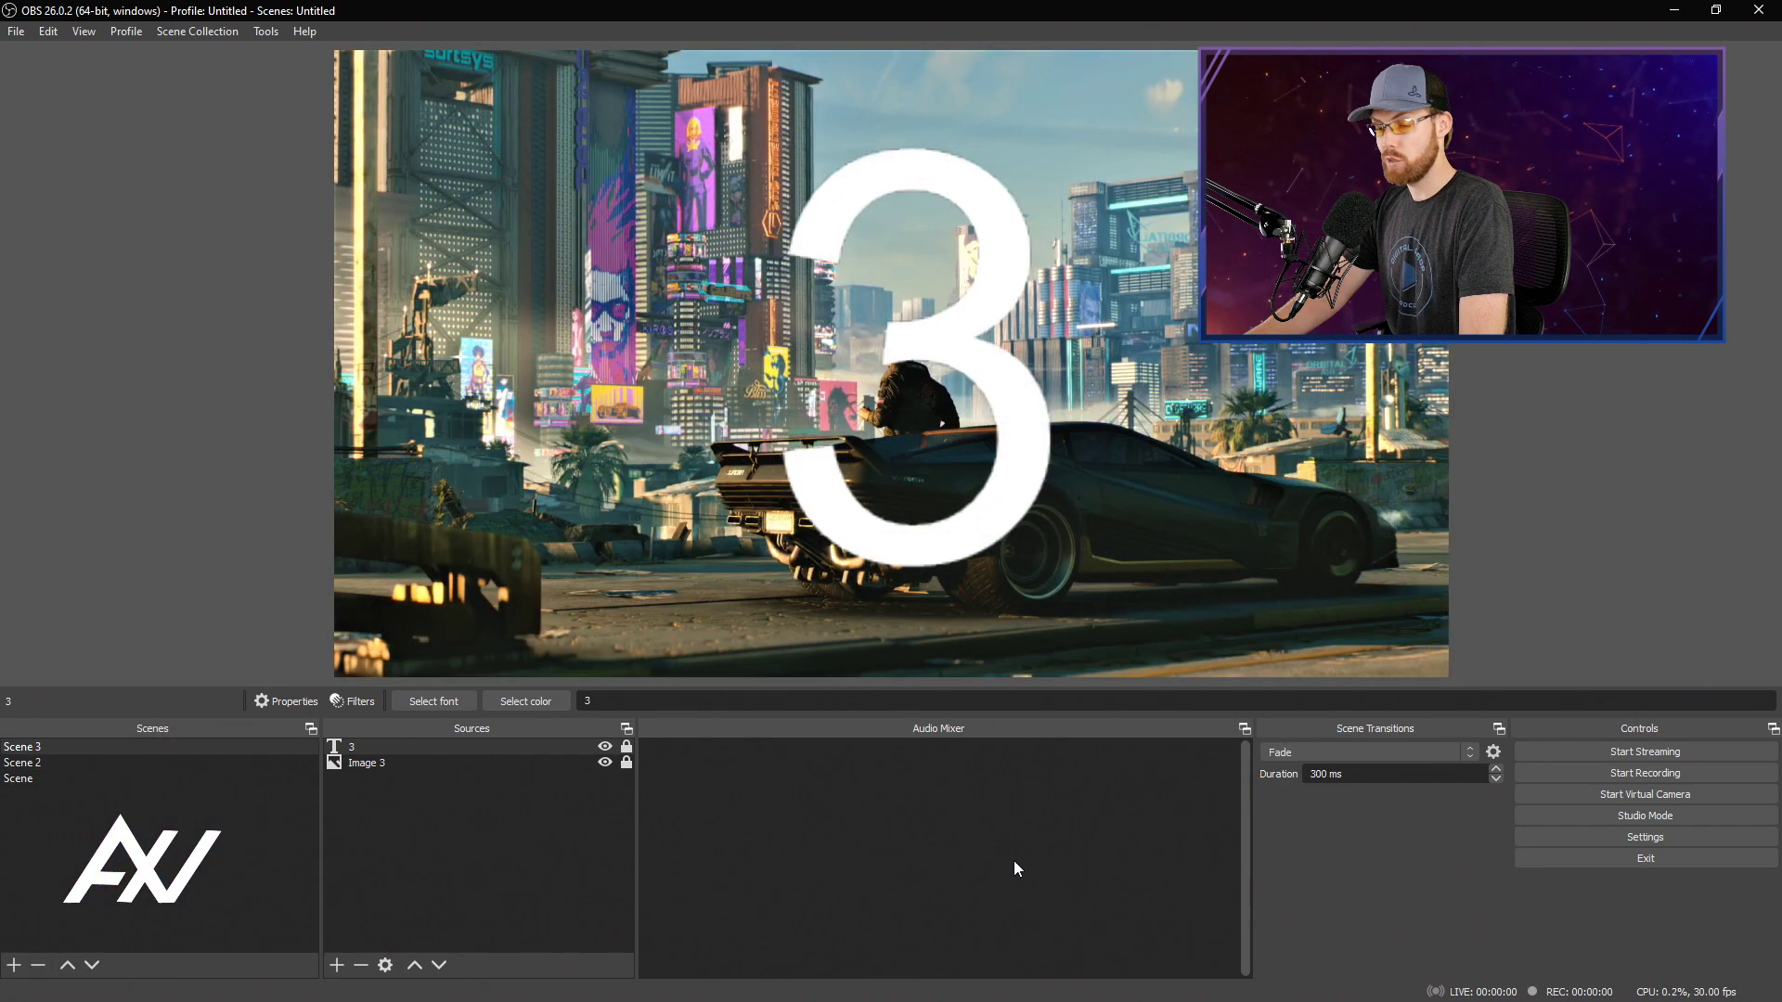
Switch through Scene 2, Scene and Scene 3 directly from the scene list.
{"action": "left_click", "coordinate": [180, 764]}
{"action": "left_click", "coordinate": [180, 776]}
{"action": "left_click", "coordinate": [203, 747]}
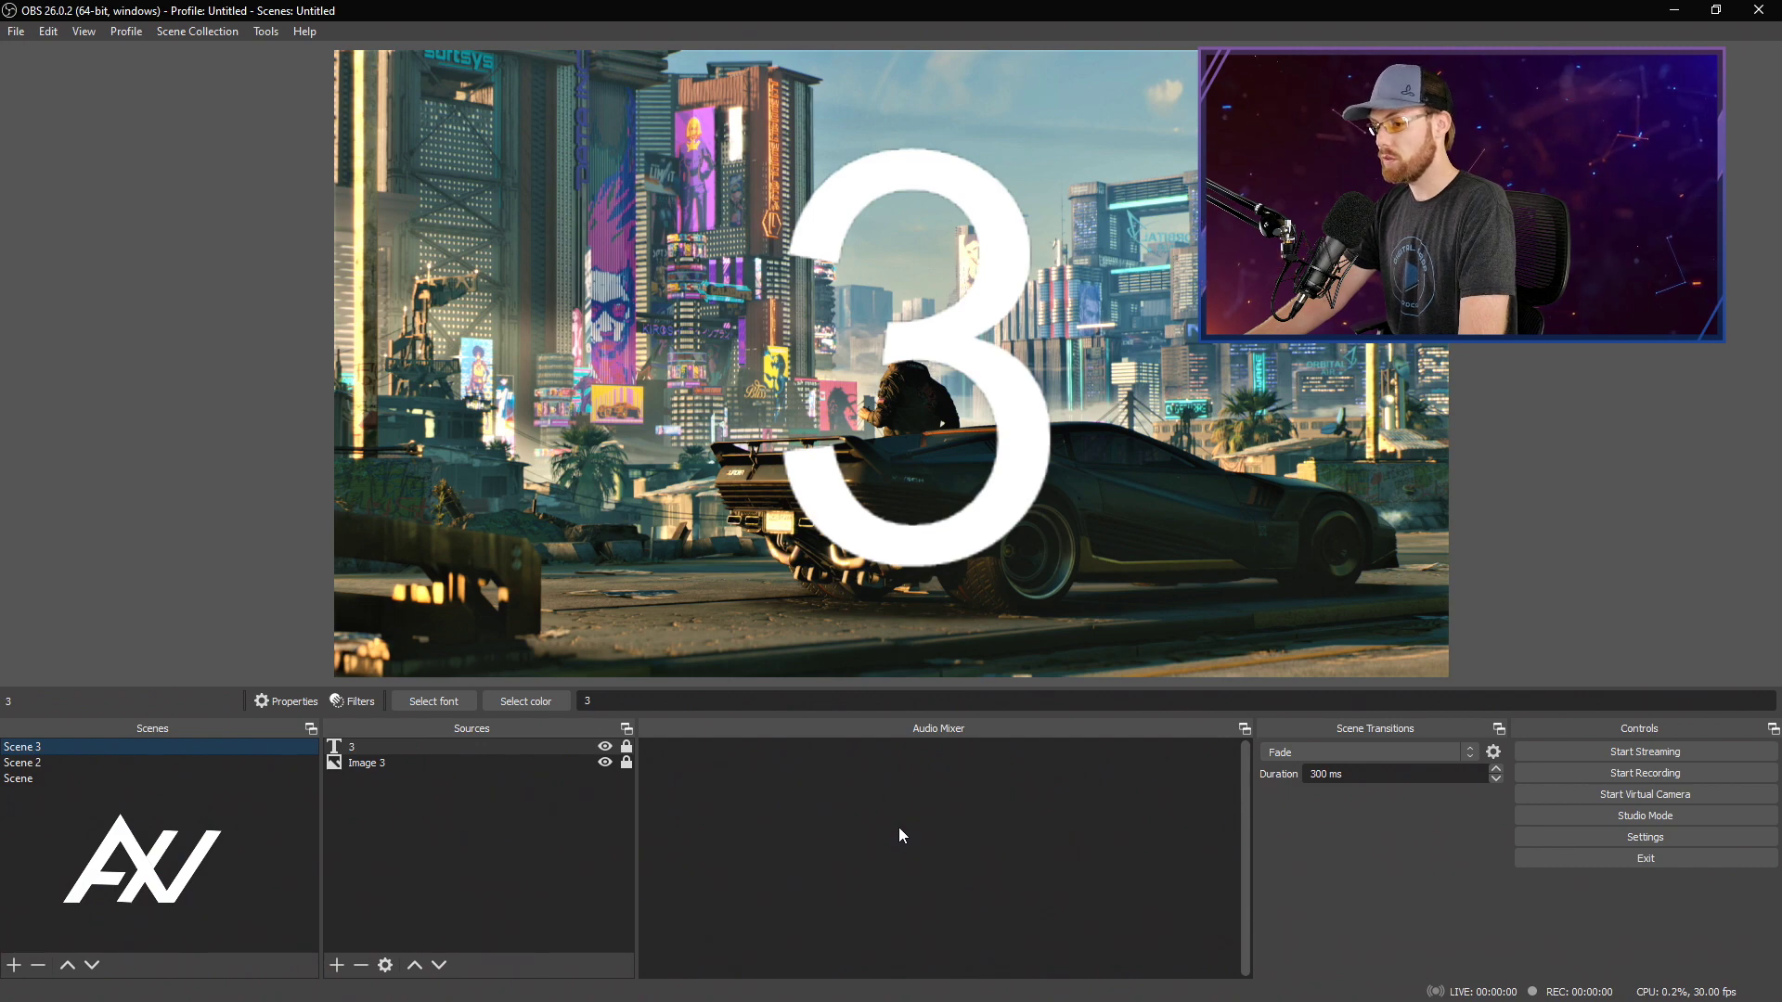
Reorder the scene list to Scene, Scene 2, Scene 3 and make Scene active.
{"action": "left_click", "coordinate": [82, 780]}
{"action": "left_click", "coordinate": [67, 965]}
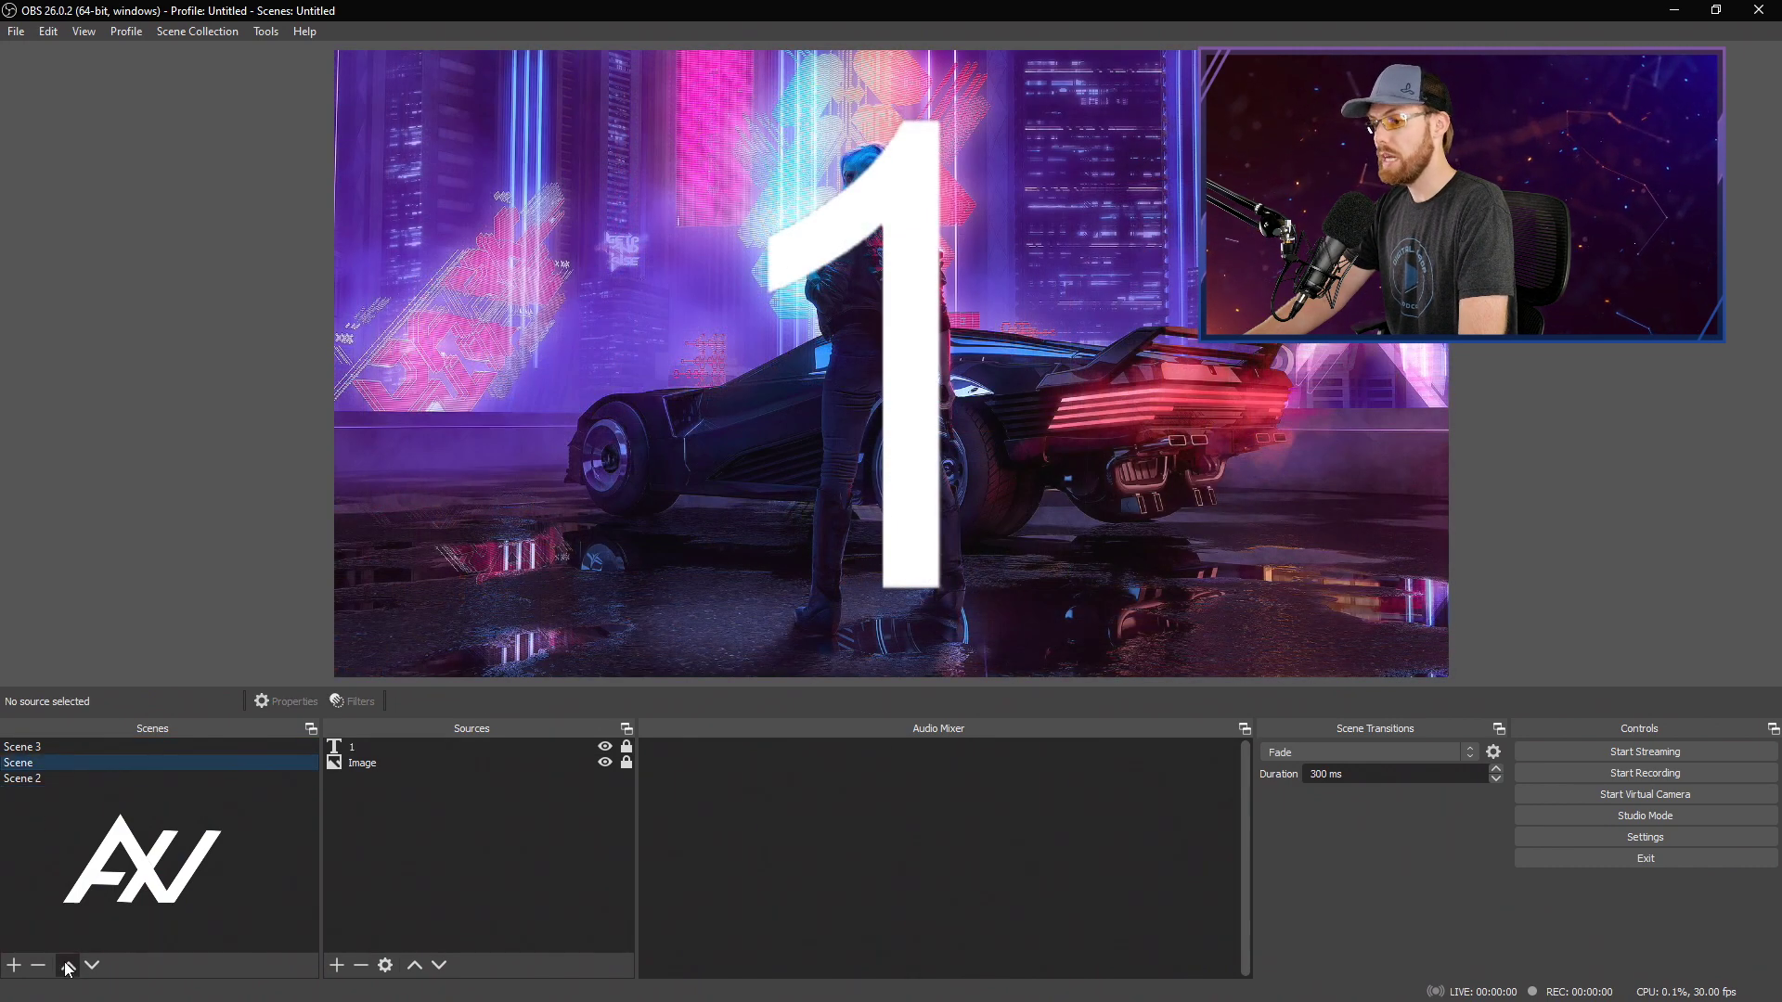
{"action": "left_click", "coordinate": [67, 965]}
{"action": "left_click", "coordinate": [22, 778]}
{"action": "left_click", "coordinate": [67, 965]}
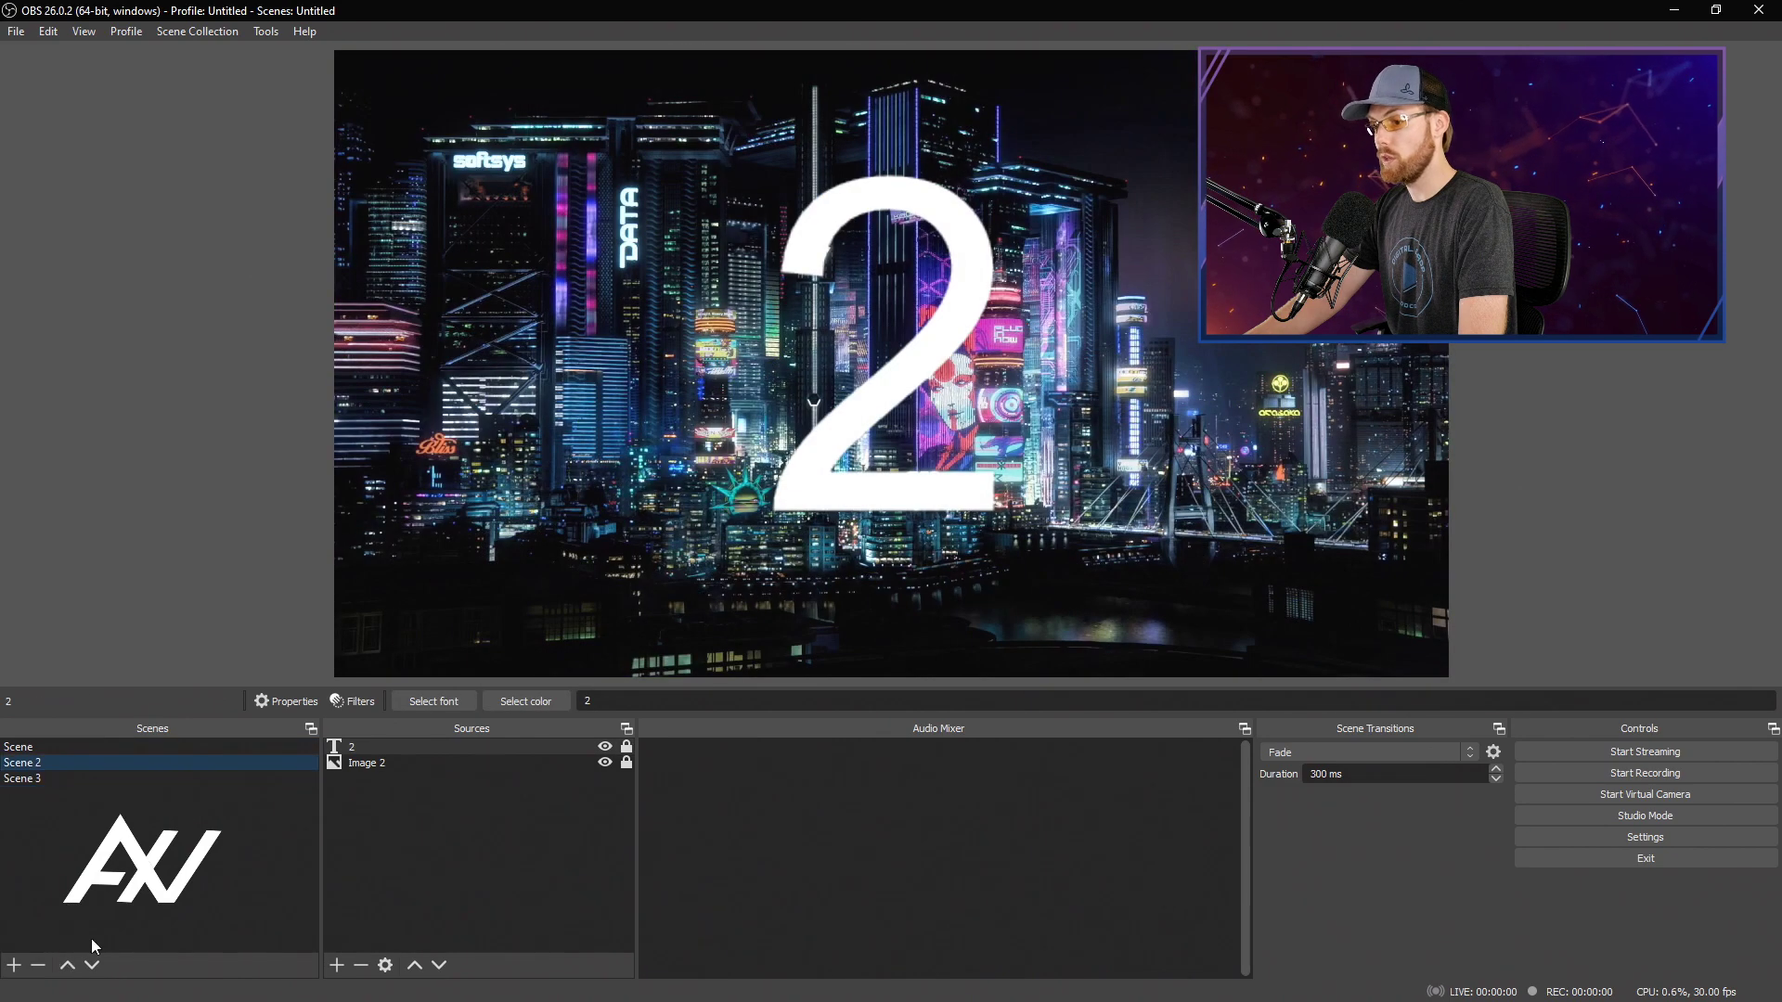
{"action": "left_click", "coordinate": [95, 748]}
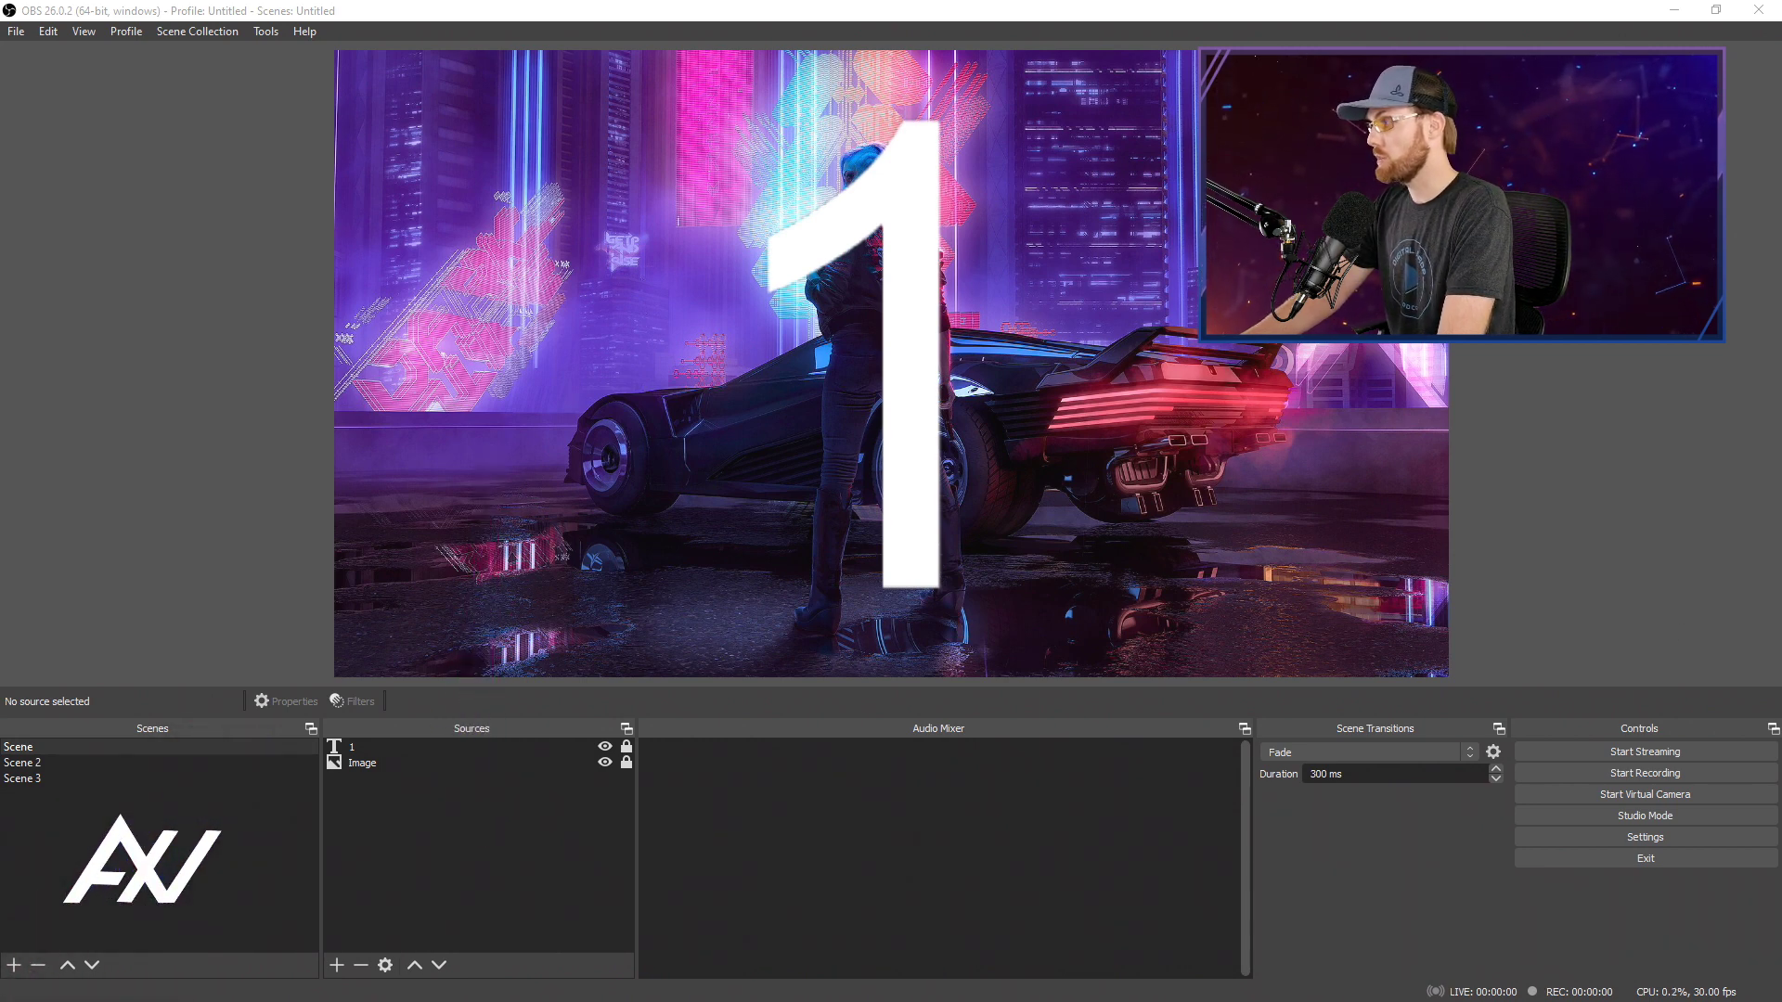
Add Scene 2 as a source inside Scene and shrink it to about a third of the canvas width in the lower-right corner.
{"action": "left_click", "coordinate": [338, 966]}
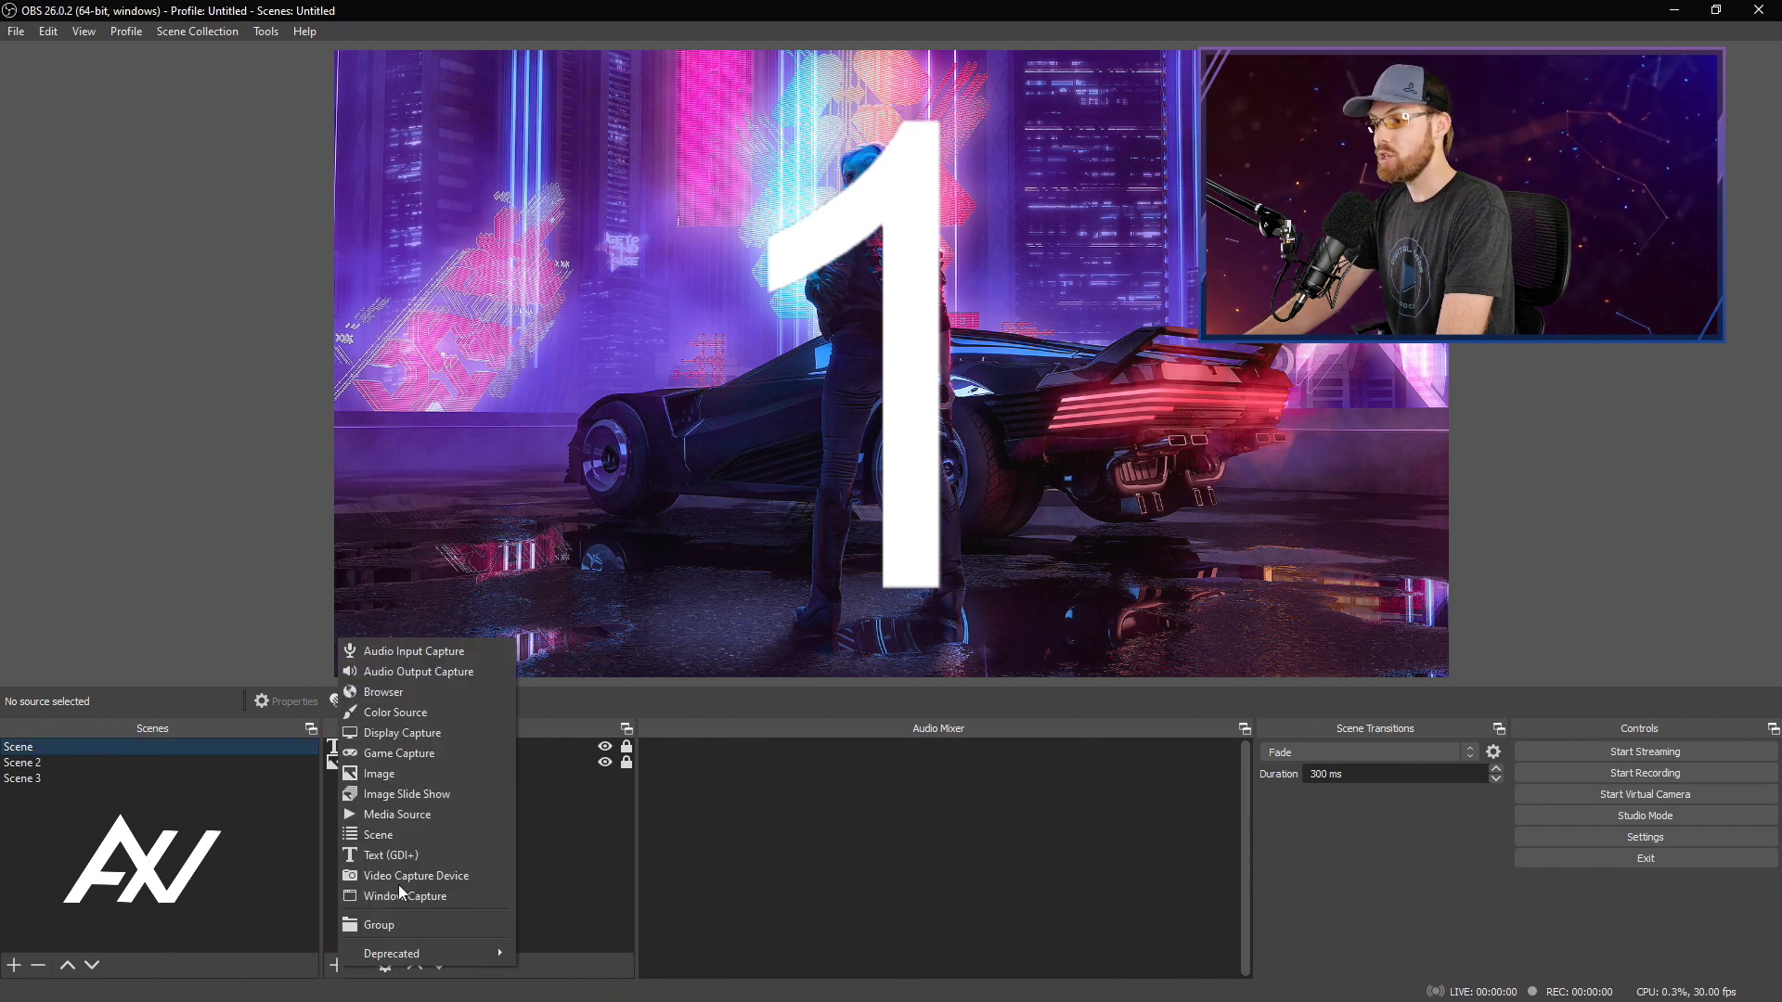
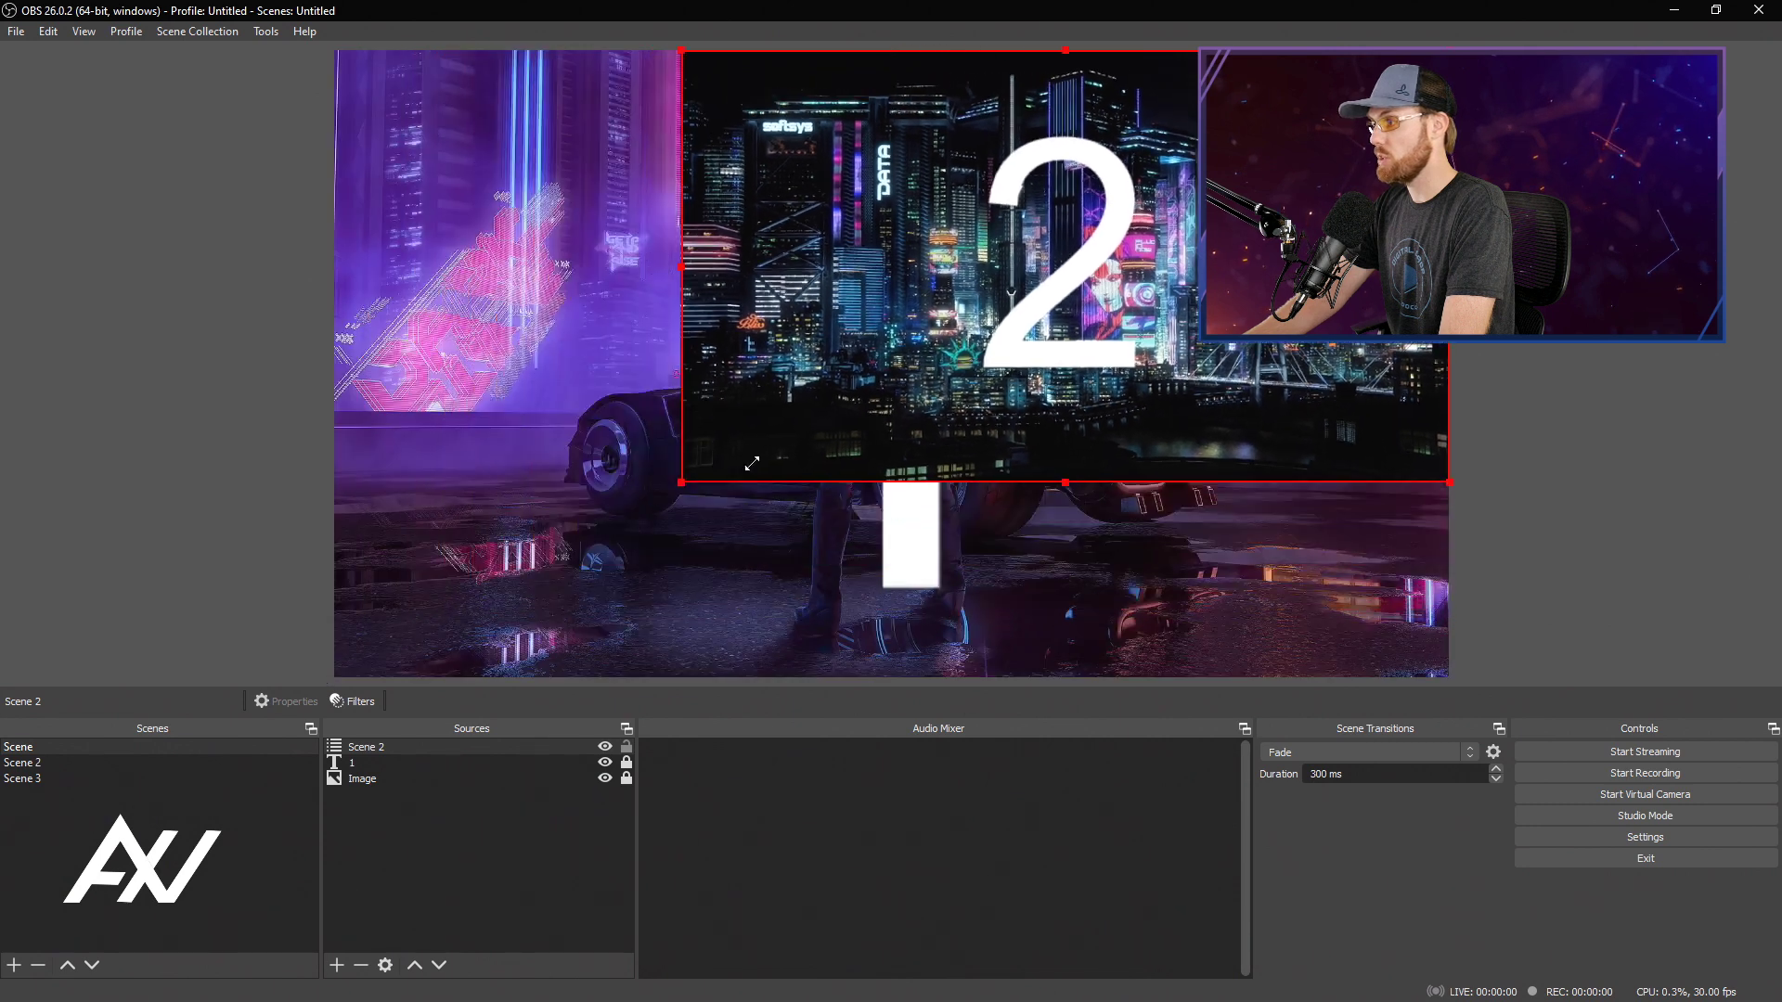
{"action": "left_click_drag", "start_coordinate": [1254, 197], "coordinate": [1254, 577]}
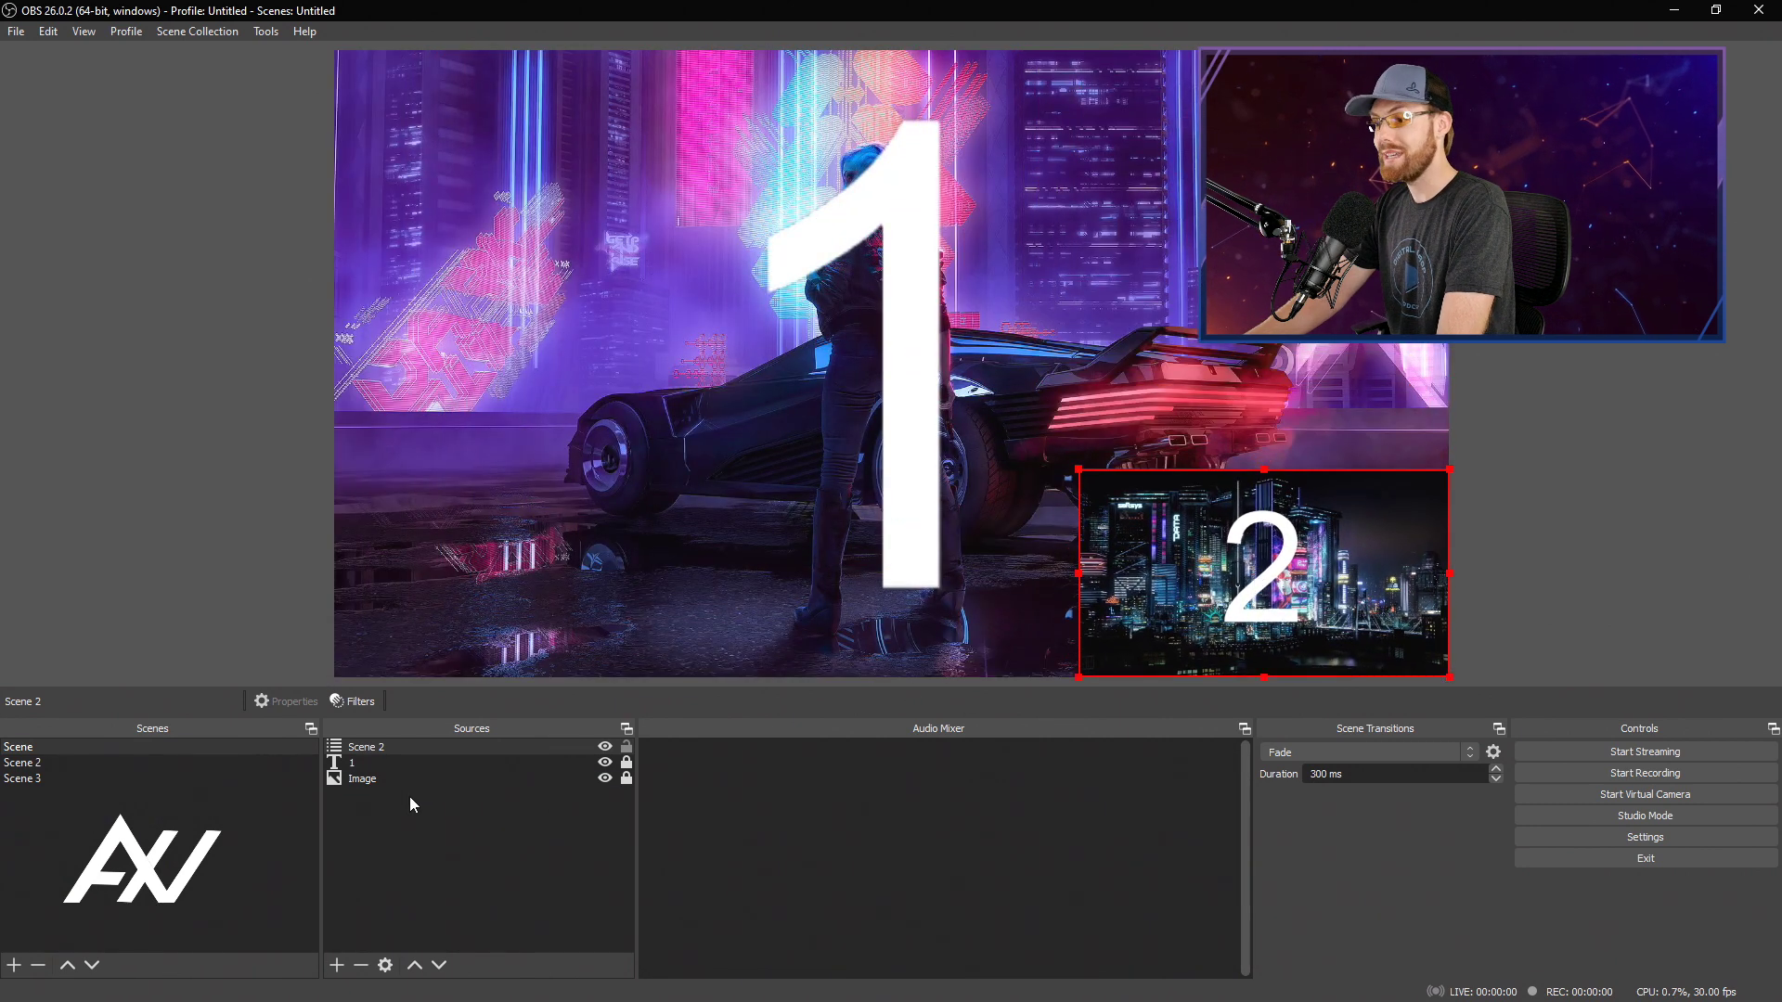
Lock the Scene 2 source and toggle its visibility off and back on.
{"action": "left_click", "coordinate": [427, 749]}
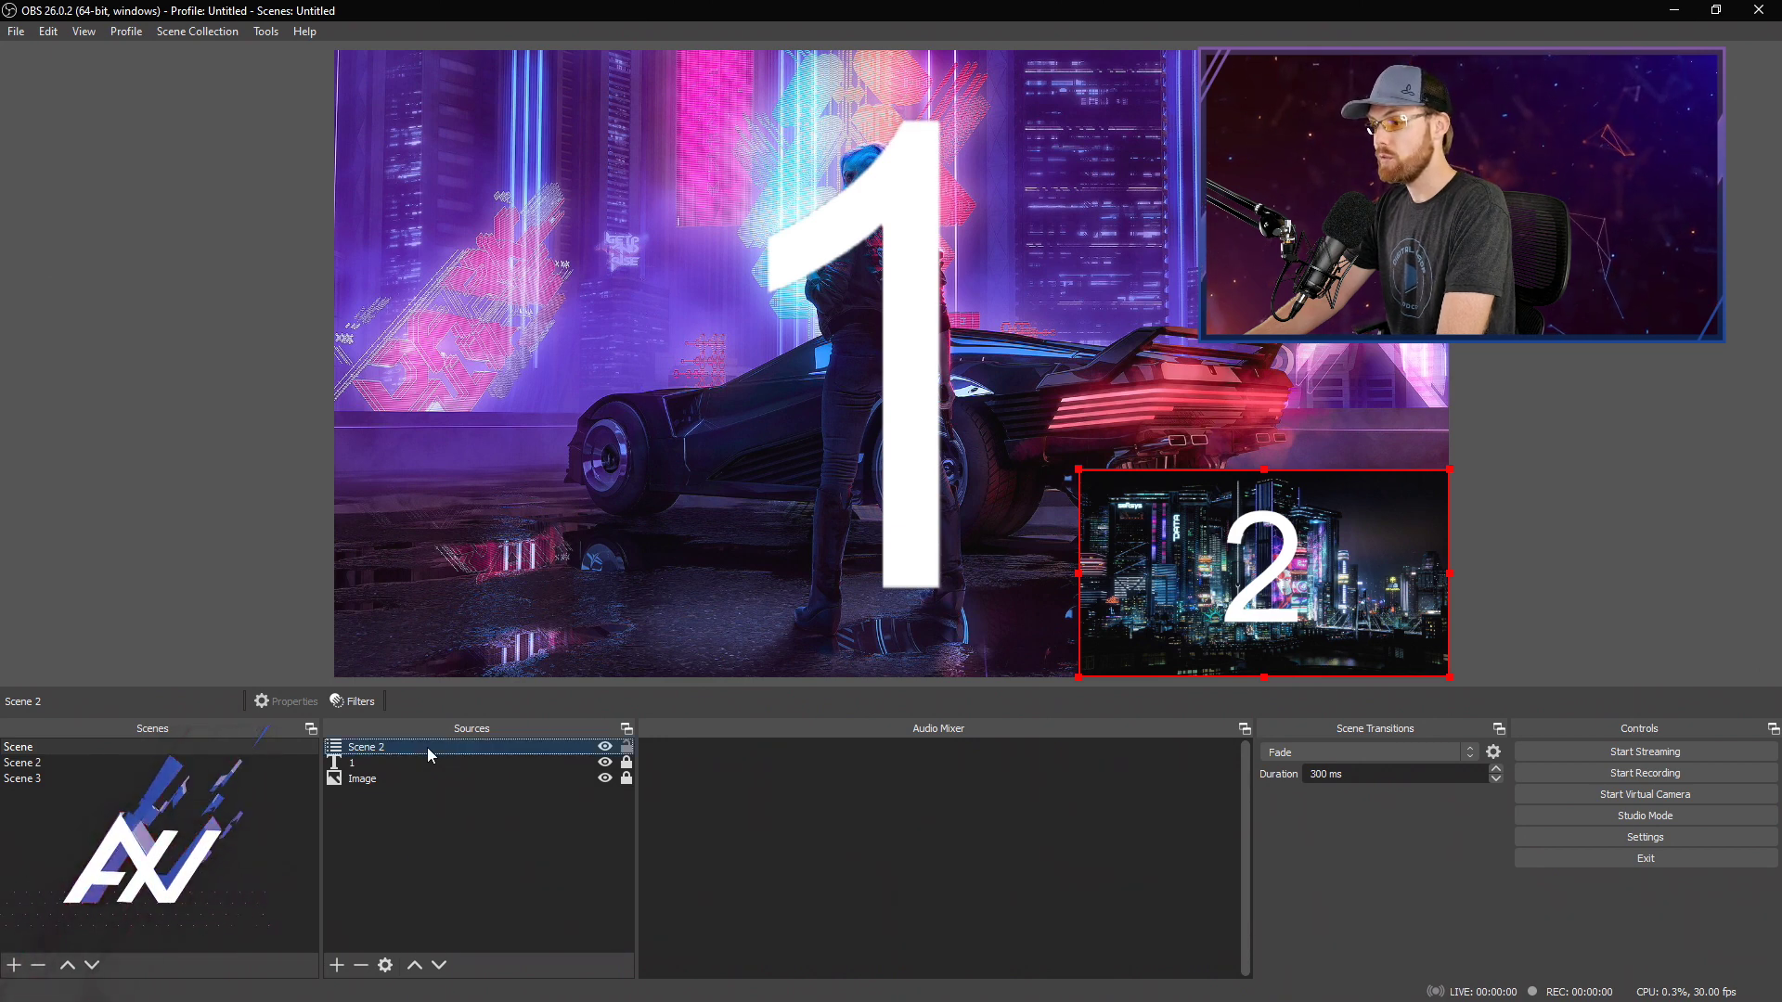
{"action": "left_click", "coordinate": [626, 748]}
{"action": "left_click", "coordinate": [605, 748]}
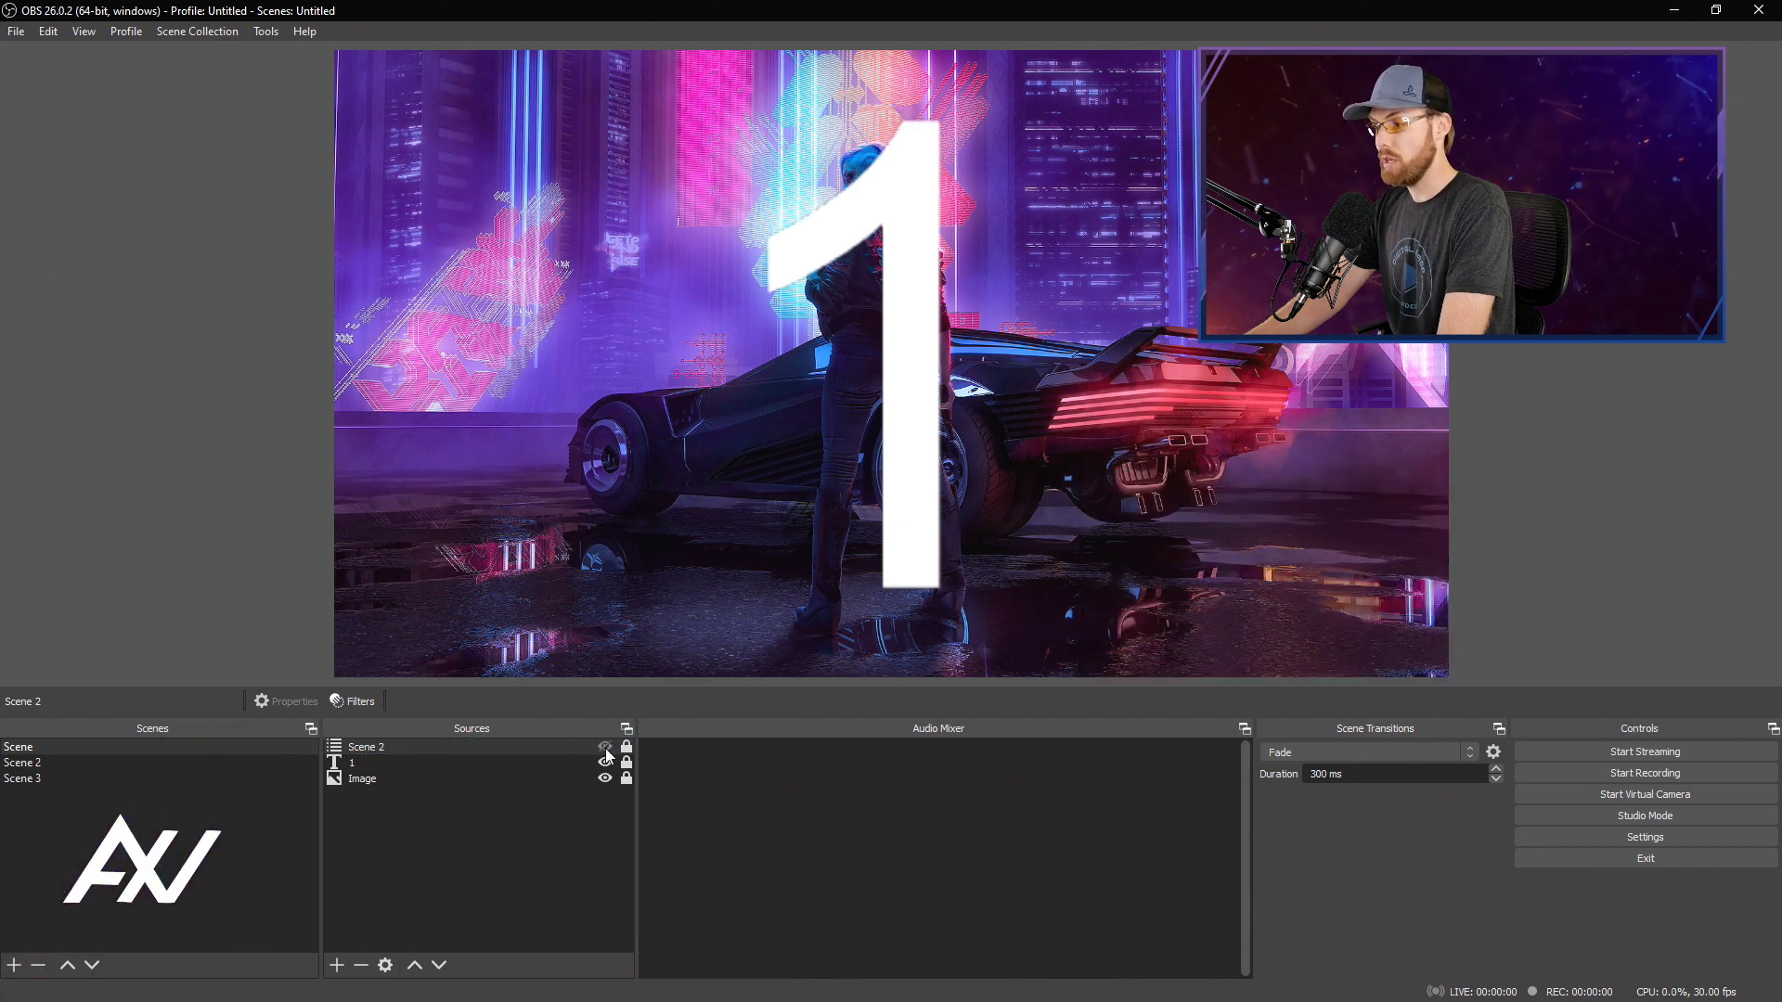
{"action": "left_click", "coordinate": [605, 748]}
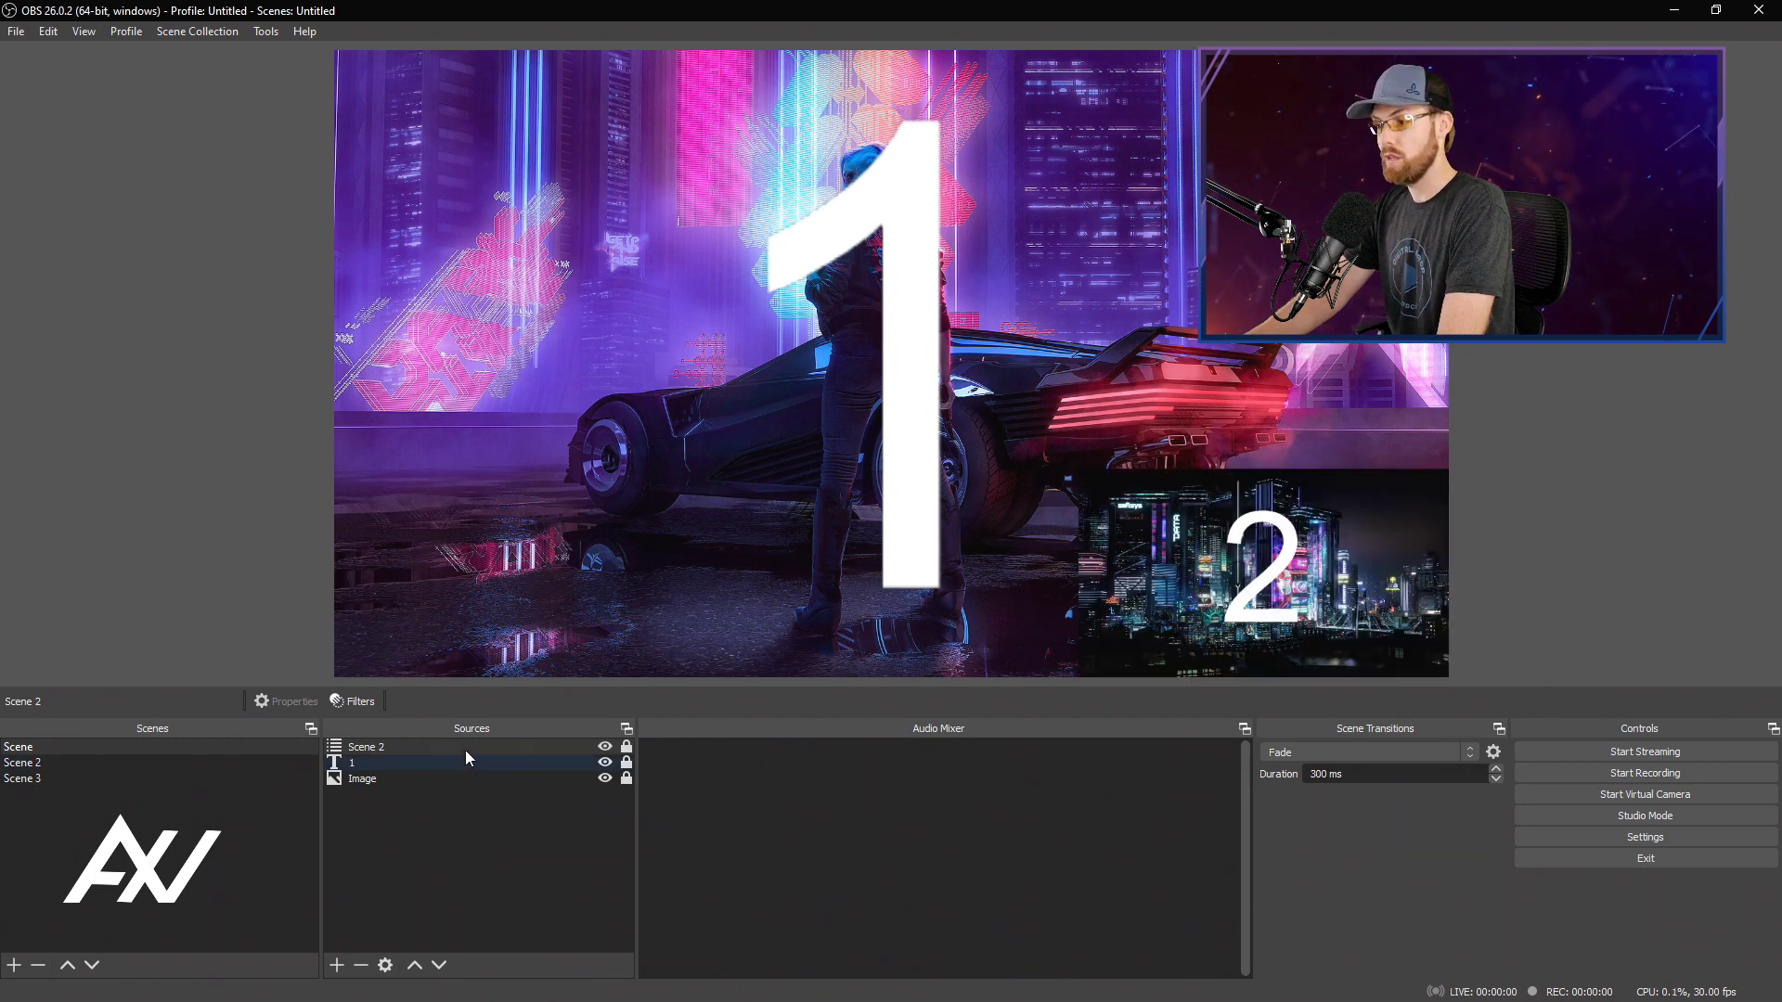
{"action": "left_click", "coordinate": [355, 784]}
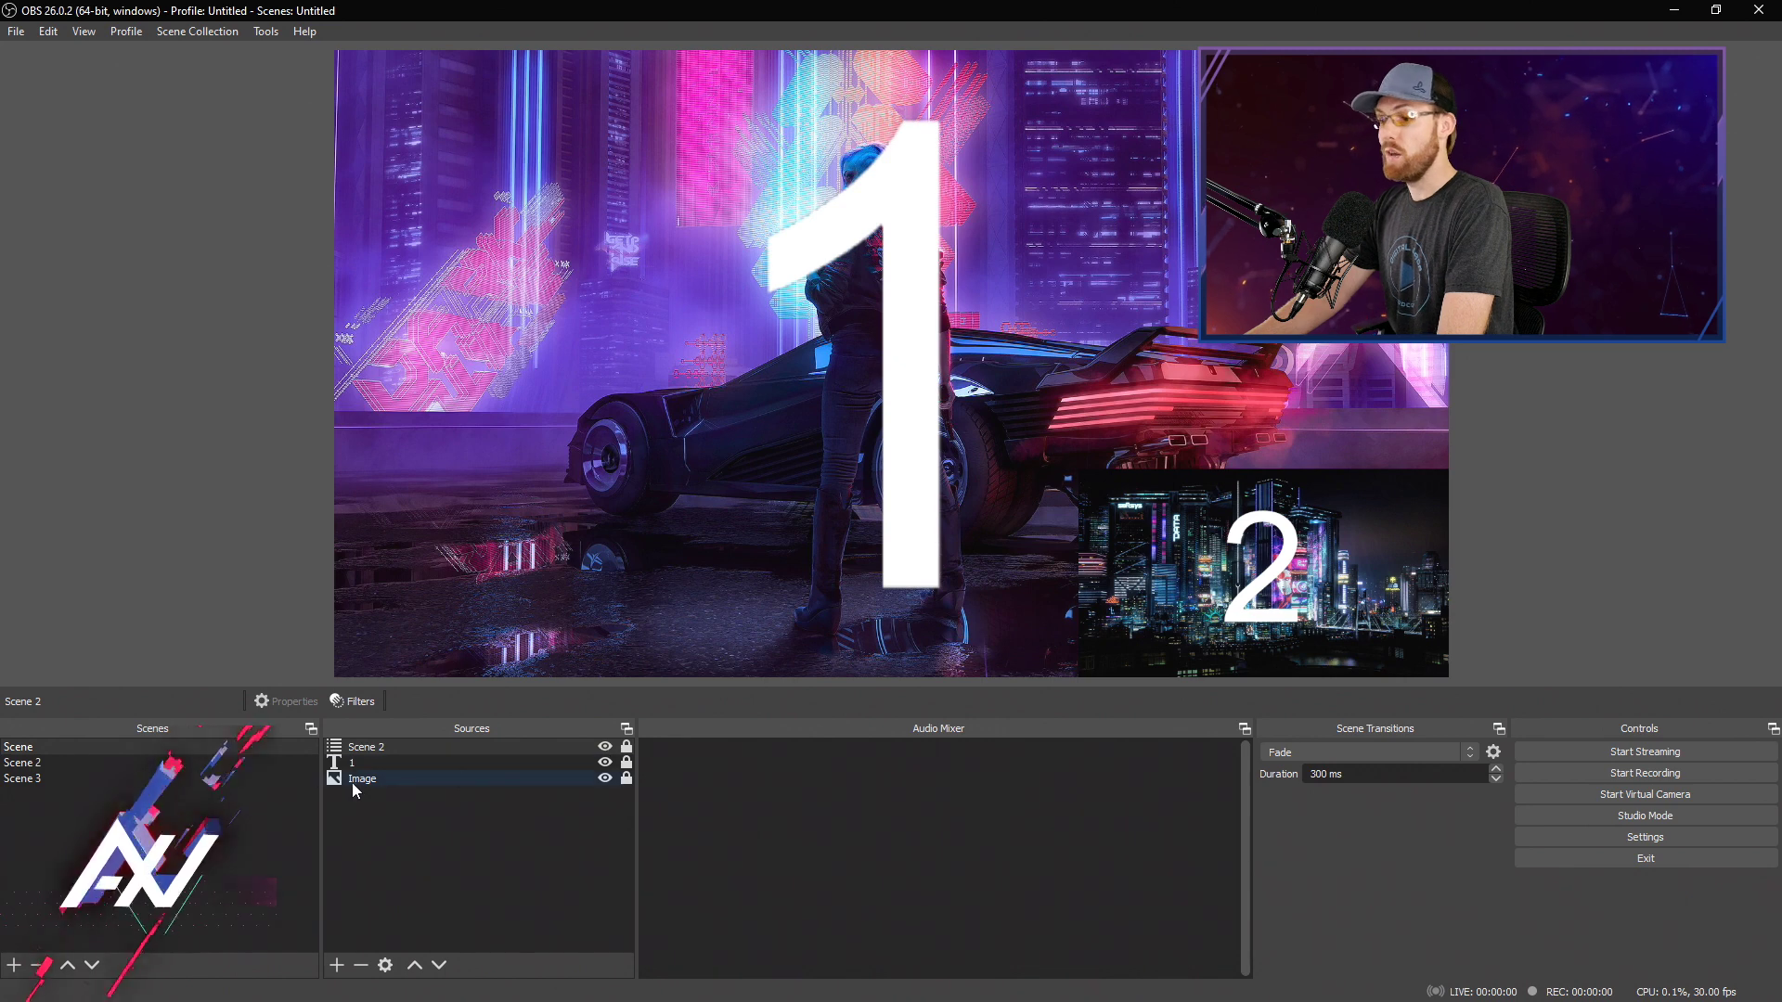
Add the existing Scene 3 as a visible scene source inside Scene.
{"action": "left_click", "coordinate": [337, 966]}
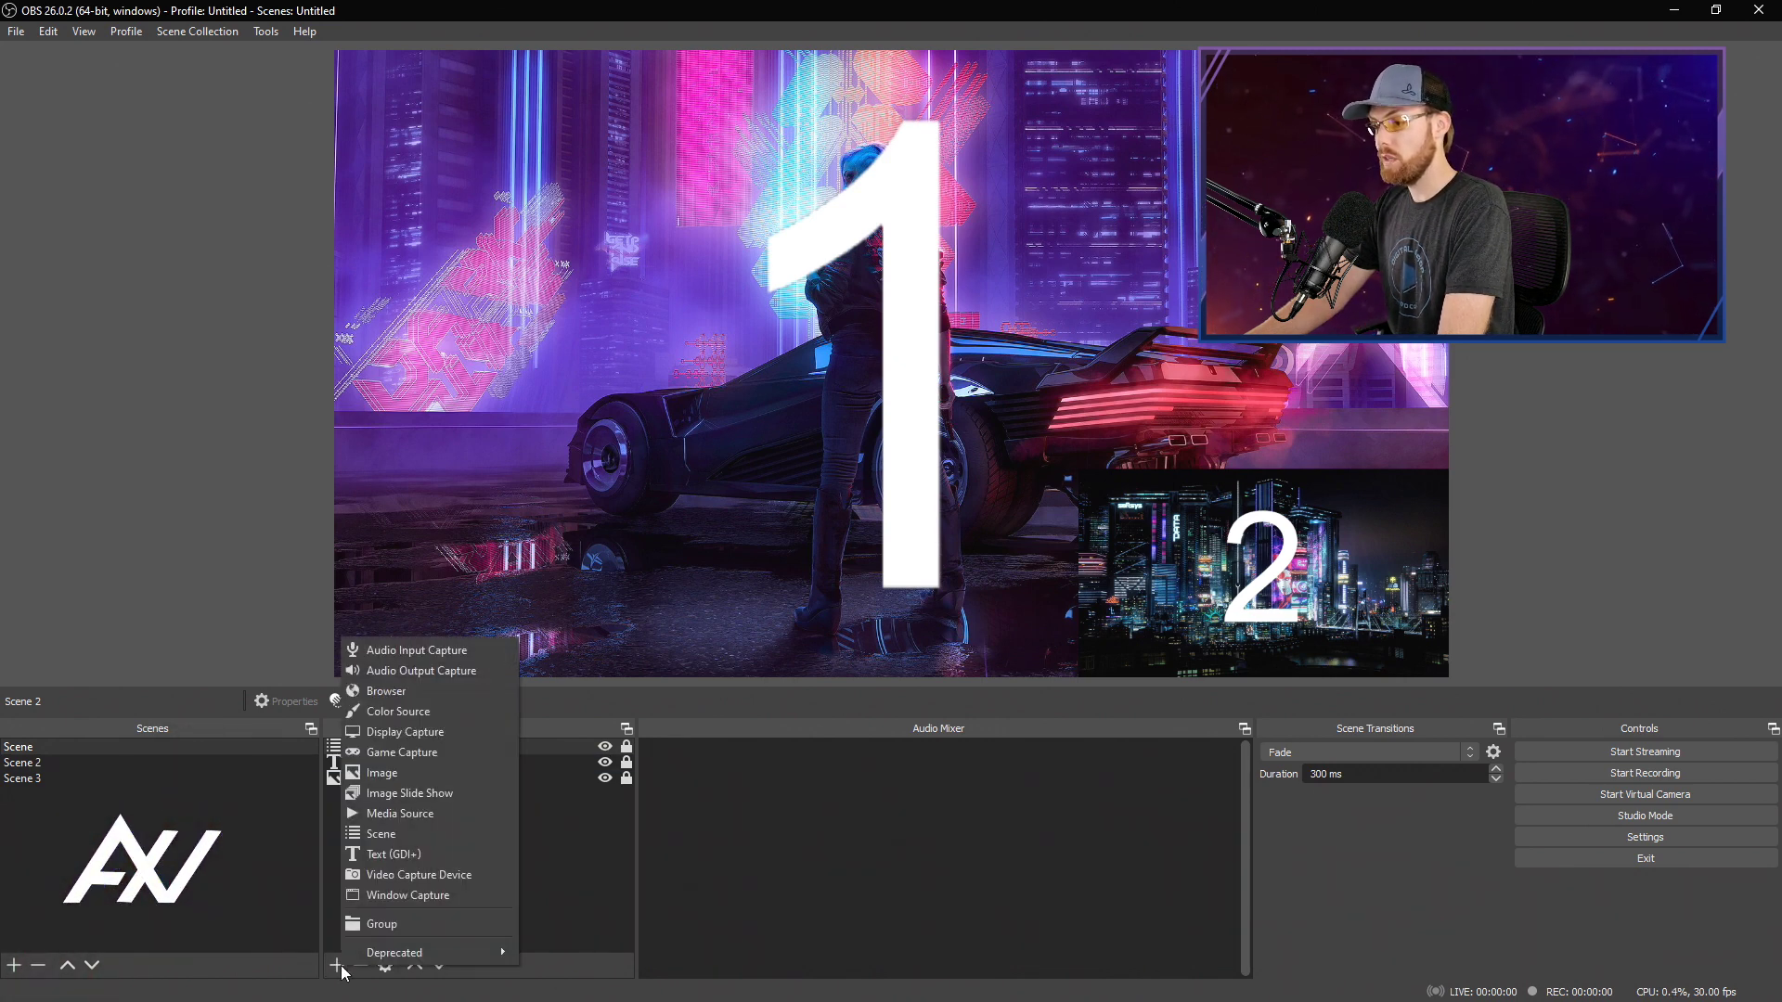
{"action": "left_click", "coordinate": [442, 833]}
{"action": "left_click", "coordinate": [767, 469]}
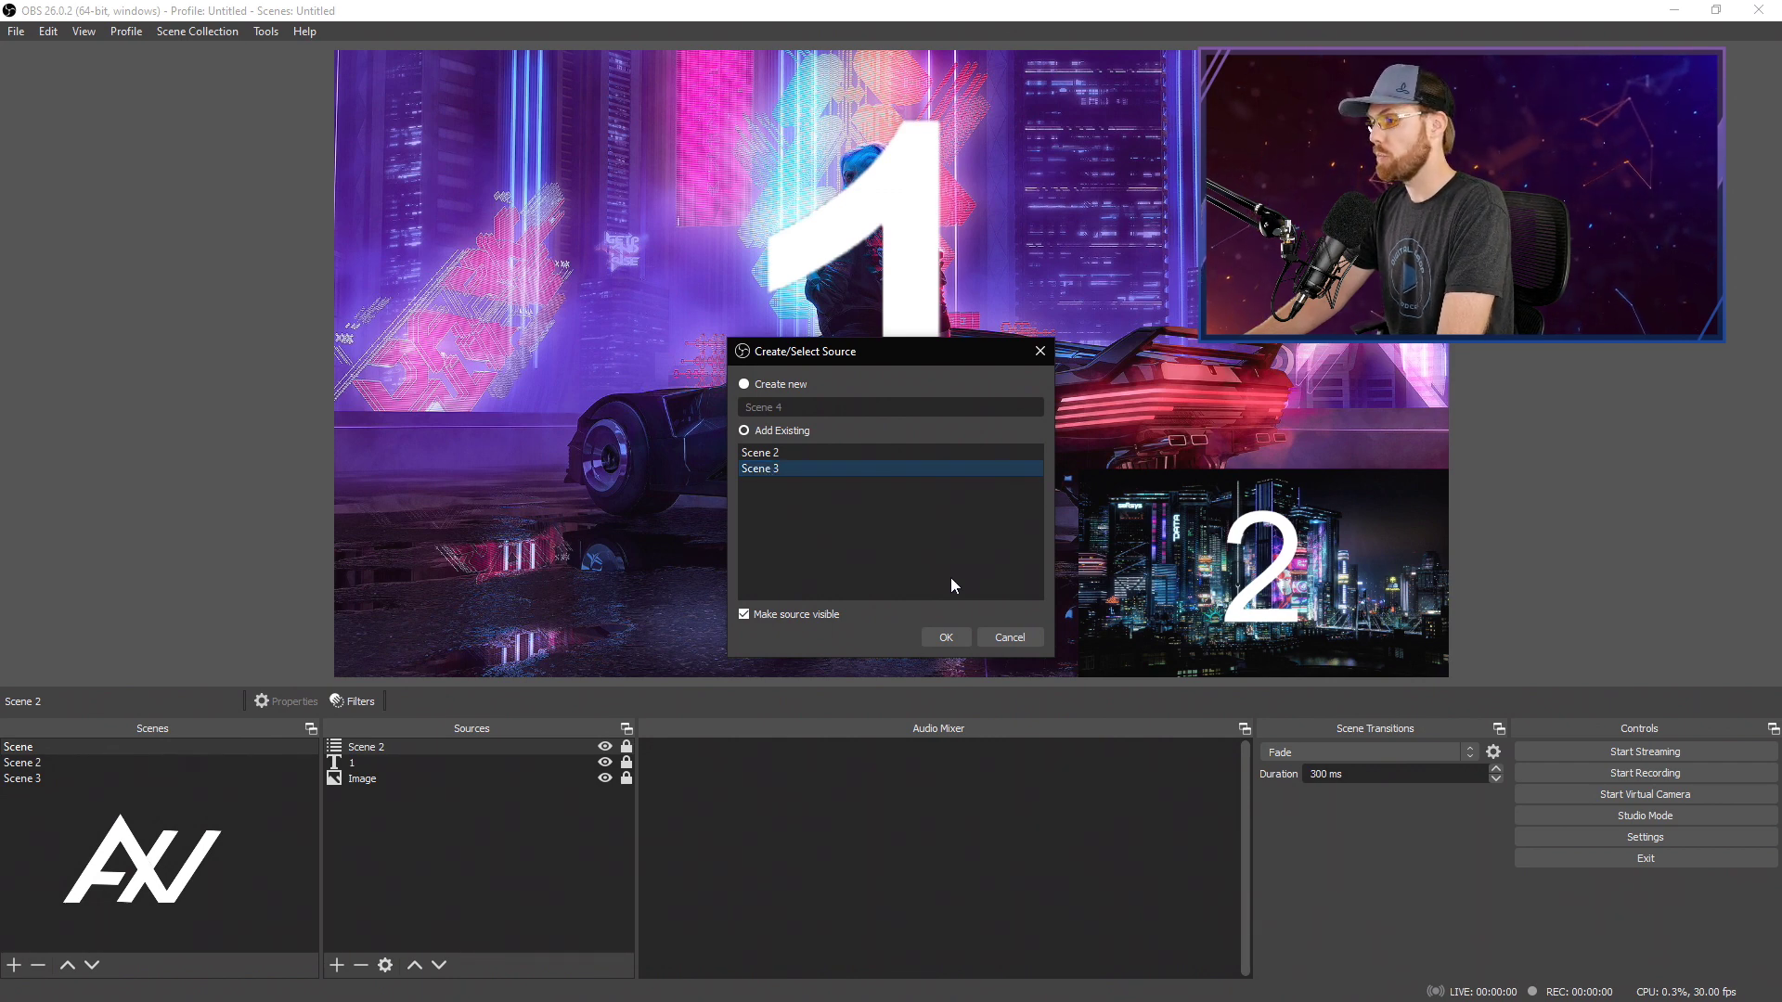
{"action": "left_click", "coordinate": [944, 641]}
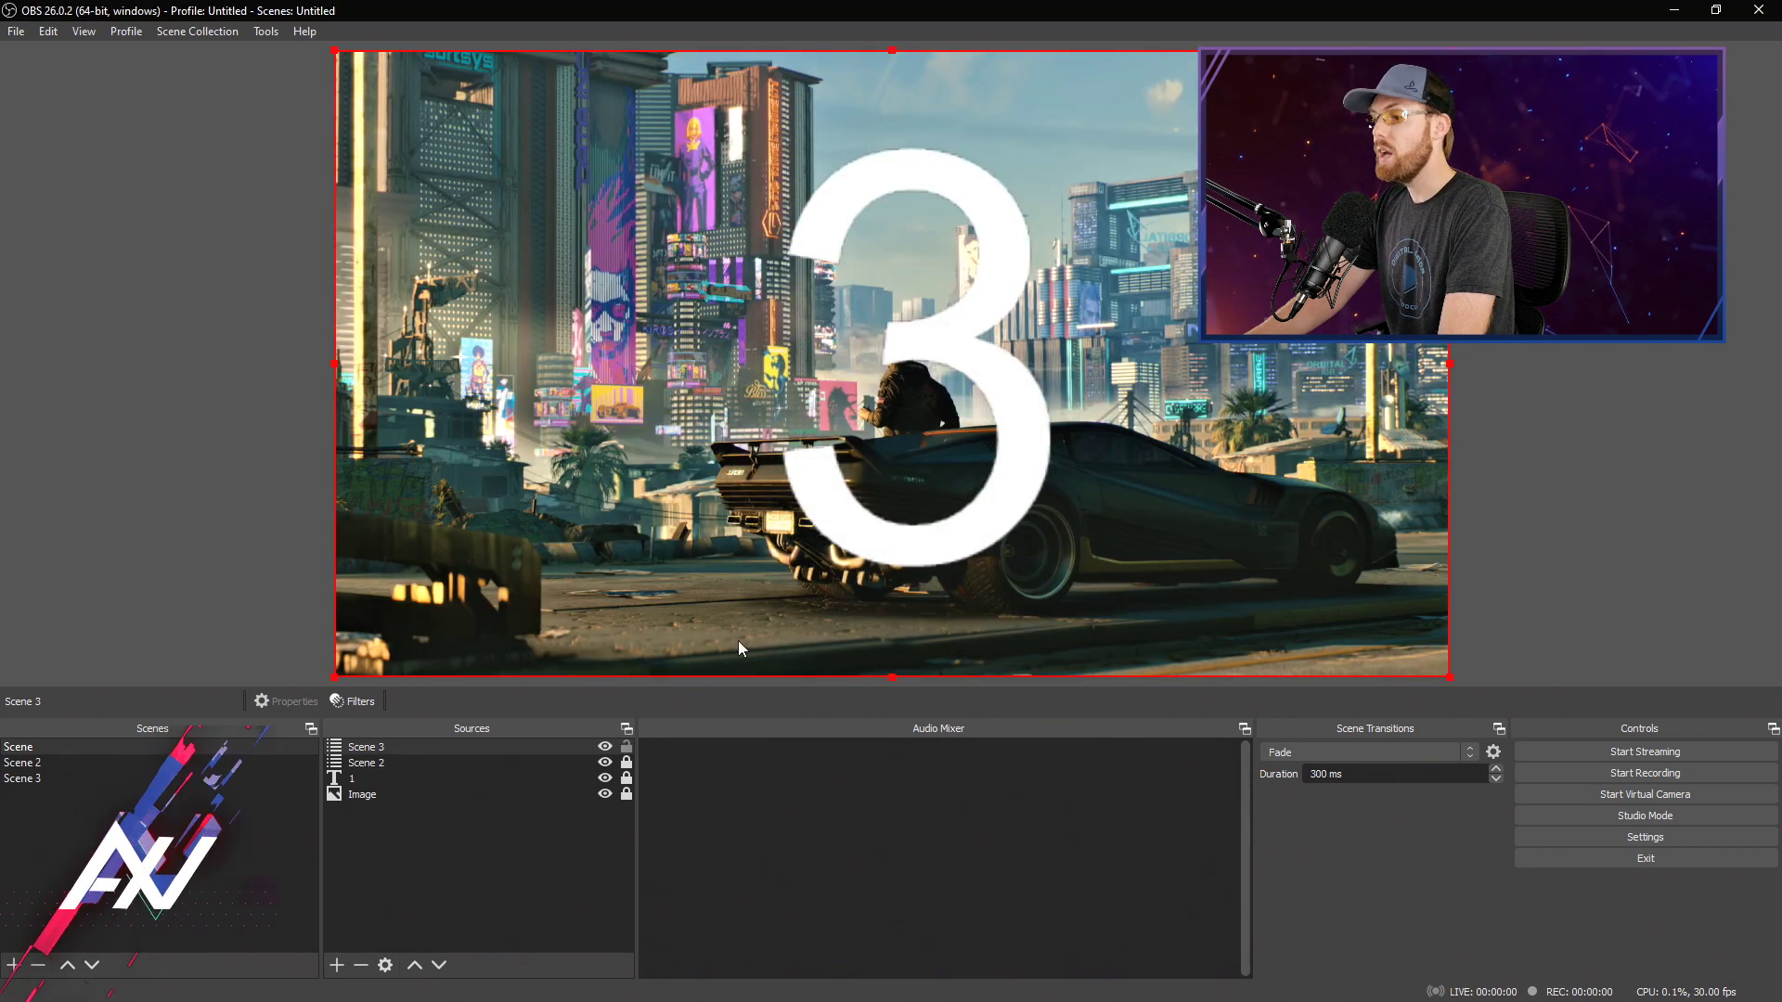
Shrink the Scene 3 source to about a third of the canvas width and place it in the canvas's upper-left corner.
{"action": "left_click_drag", "start_coordinate": [334, 675], "coordinate": [1144, 270]}
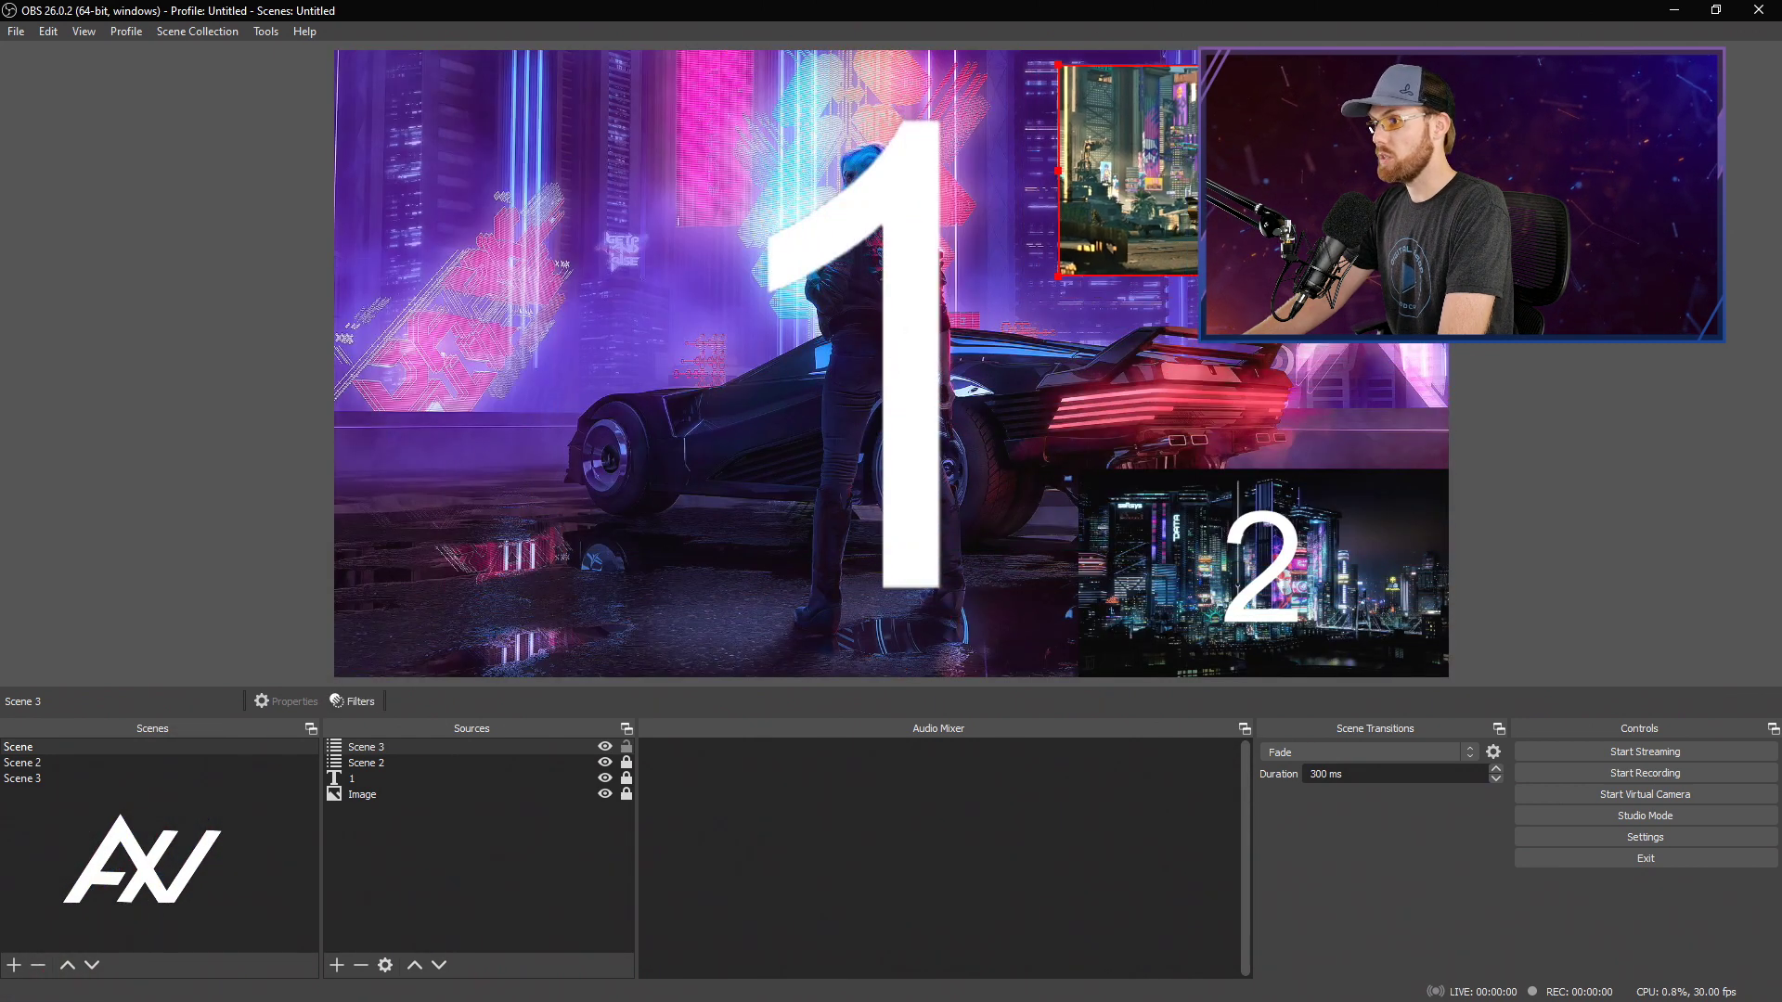
{"action": "left_click_drag", "start_coordinate": [1339, 196], "coordinate": [619, 196]}
{"action": "left_click", "coordinate": [169, 273]}
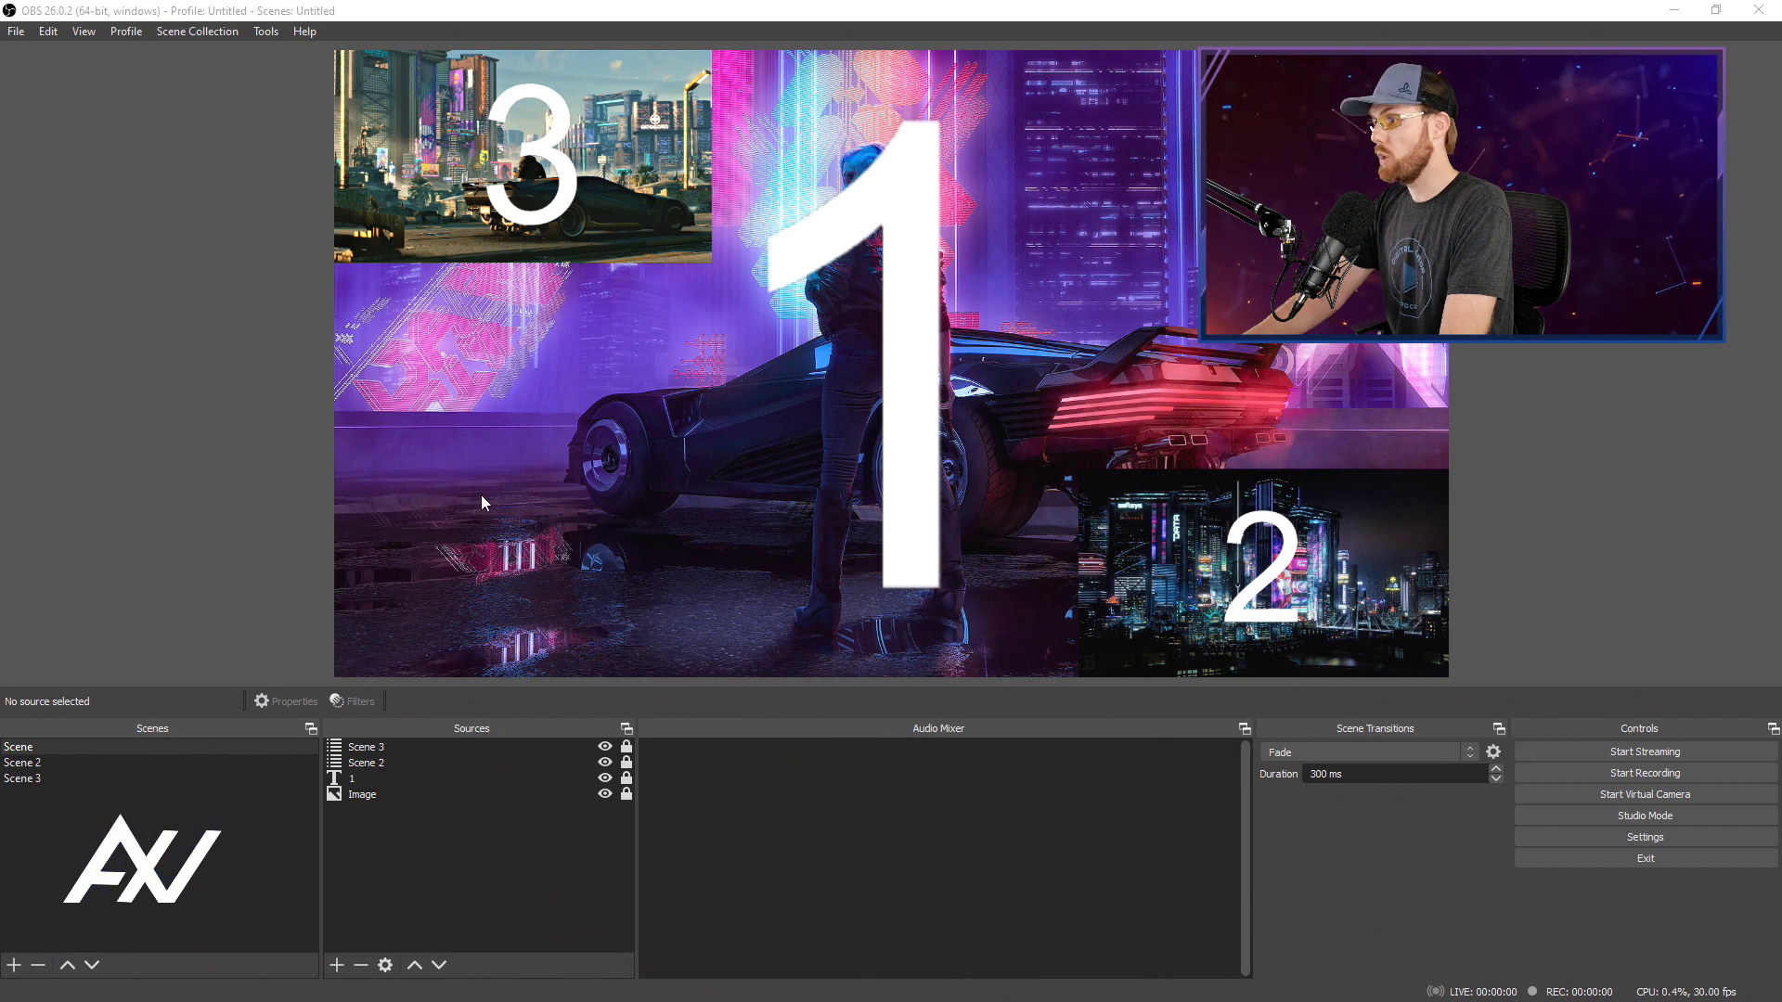
{"action": "left_click_drag", "start_coordinate": [560, 674], "coordinate": [1063, 593]}
{"action": "mouse_move", "coordinate": [250, 623]}
{"action": "left_mouse_down"}
{"action": "mouse_move", "coordinate": [399, 283]}
{"action": "mouse_move", "coordinate": [441, 264]}
{"action": "left_mouse_up"}
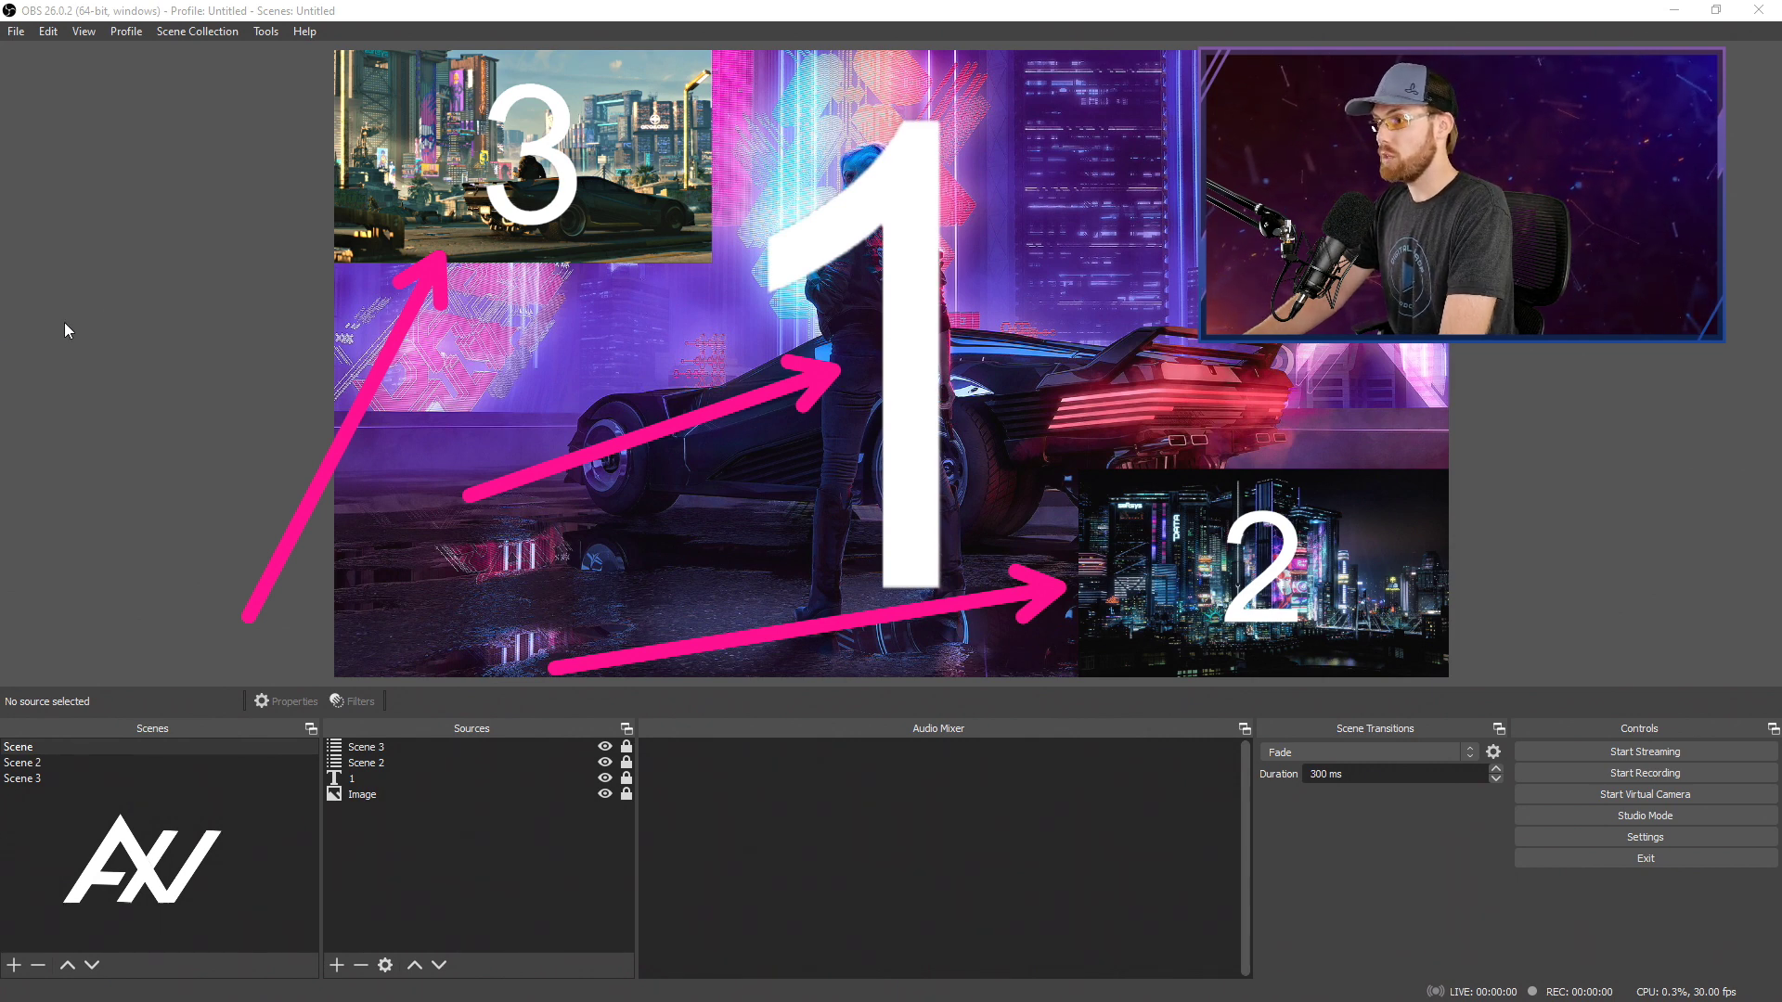
{"action": "left_click_drag", "start_coordinate": [1248, 342], "coordinate": [1271, 485]}
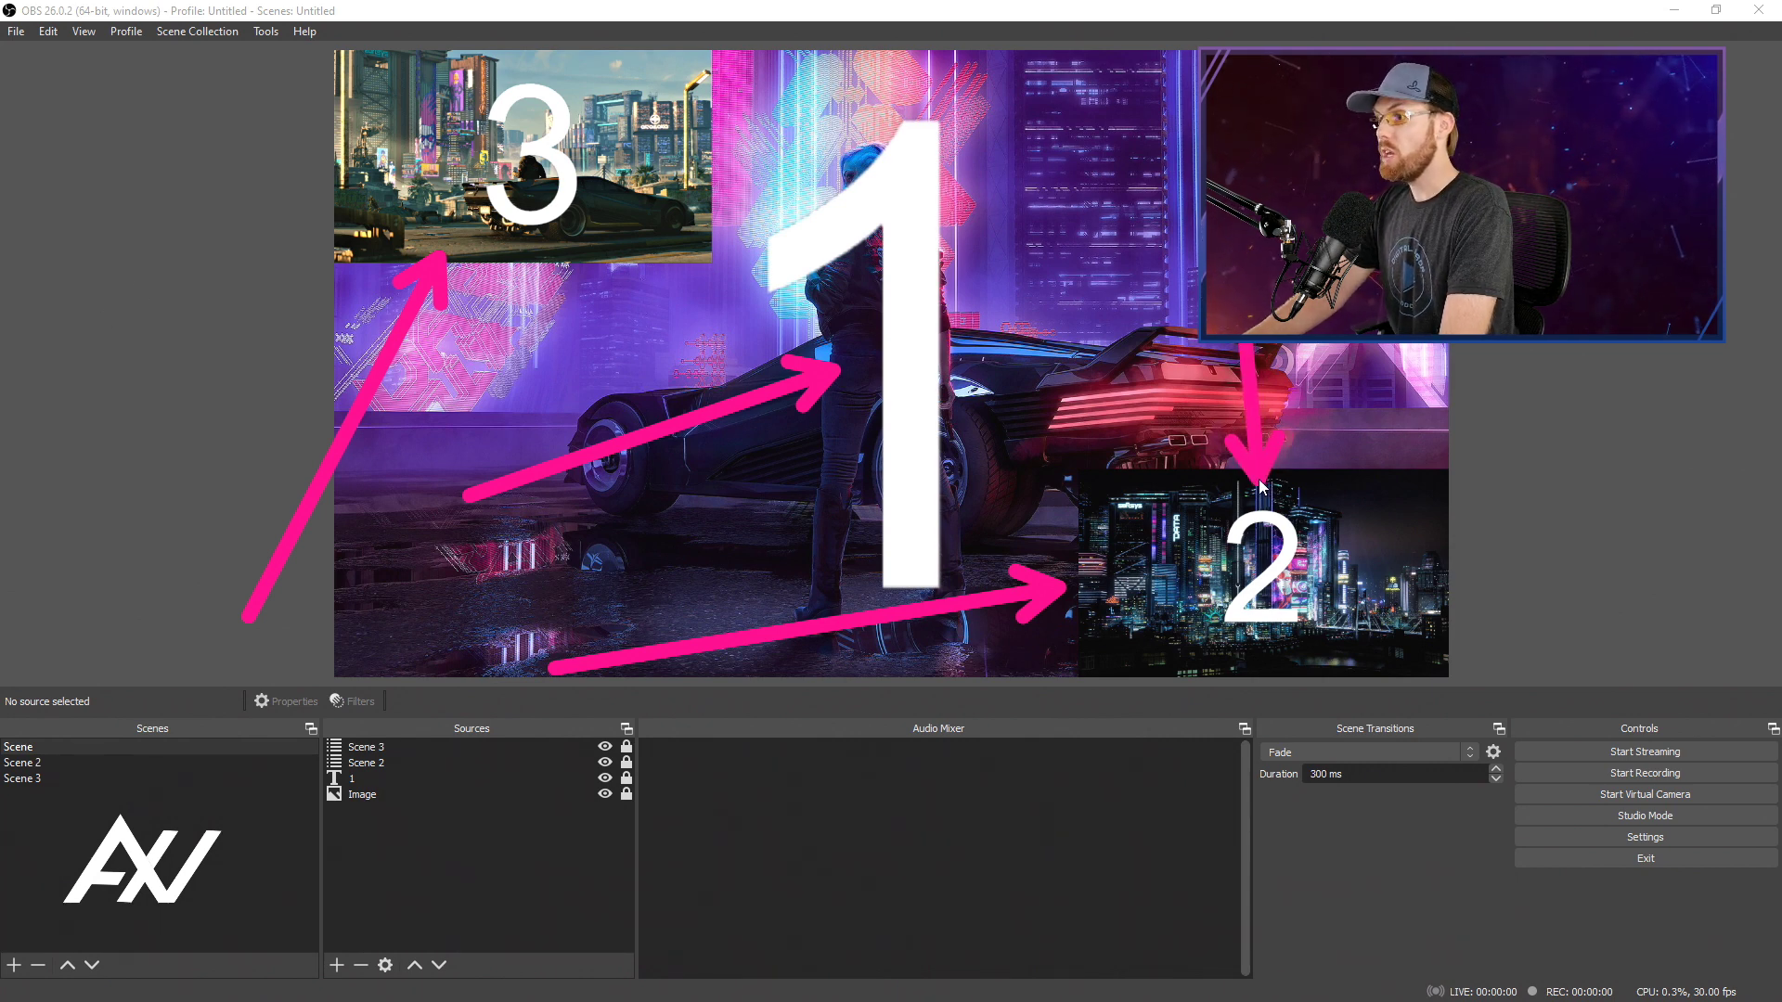
{"action": "left_click_drag", "start_coordinate": [79, 136], "coordinate": [429, 149]}
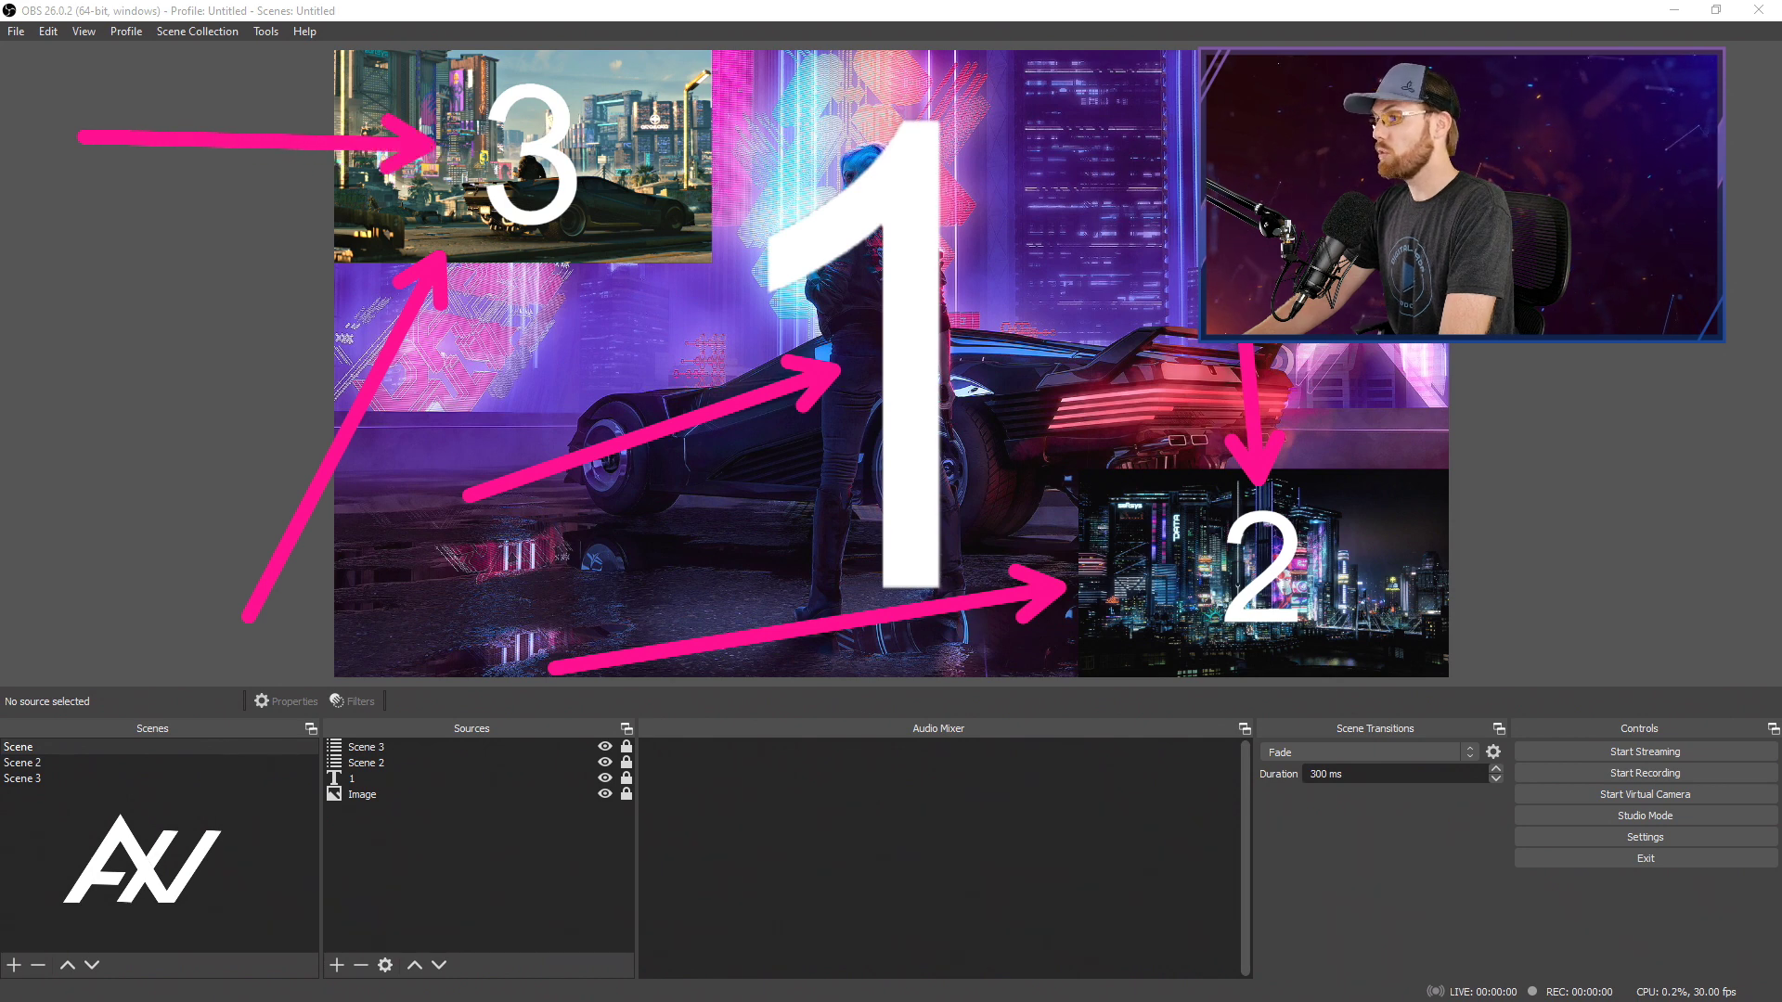
{"action": "left_click_drag", "start_coordinate": [1197, 216], "coordinate": [993, 336]}
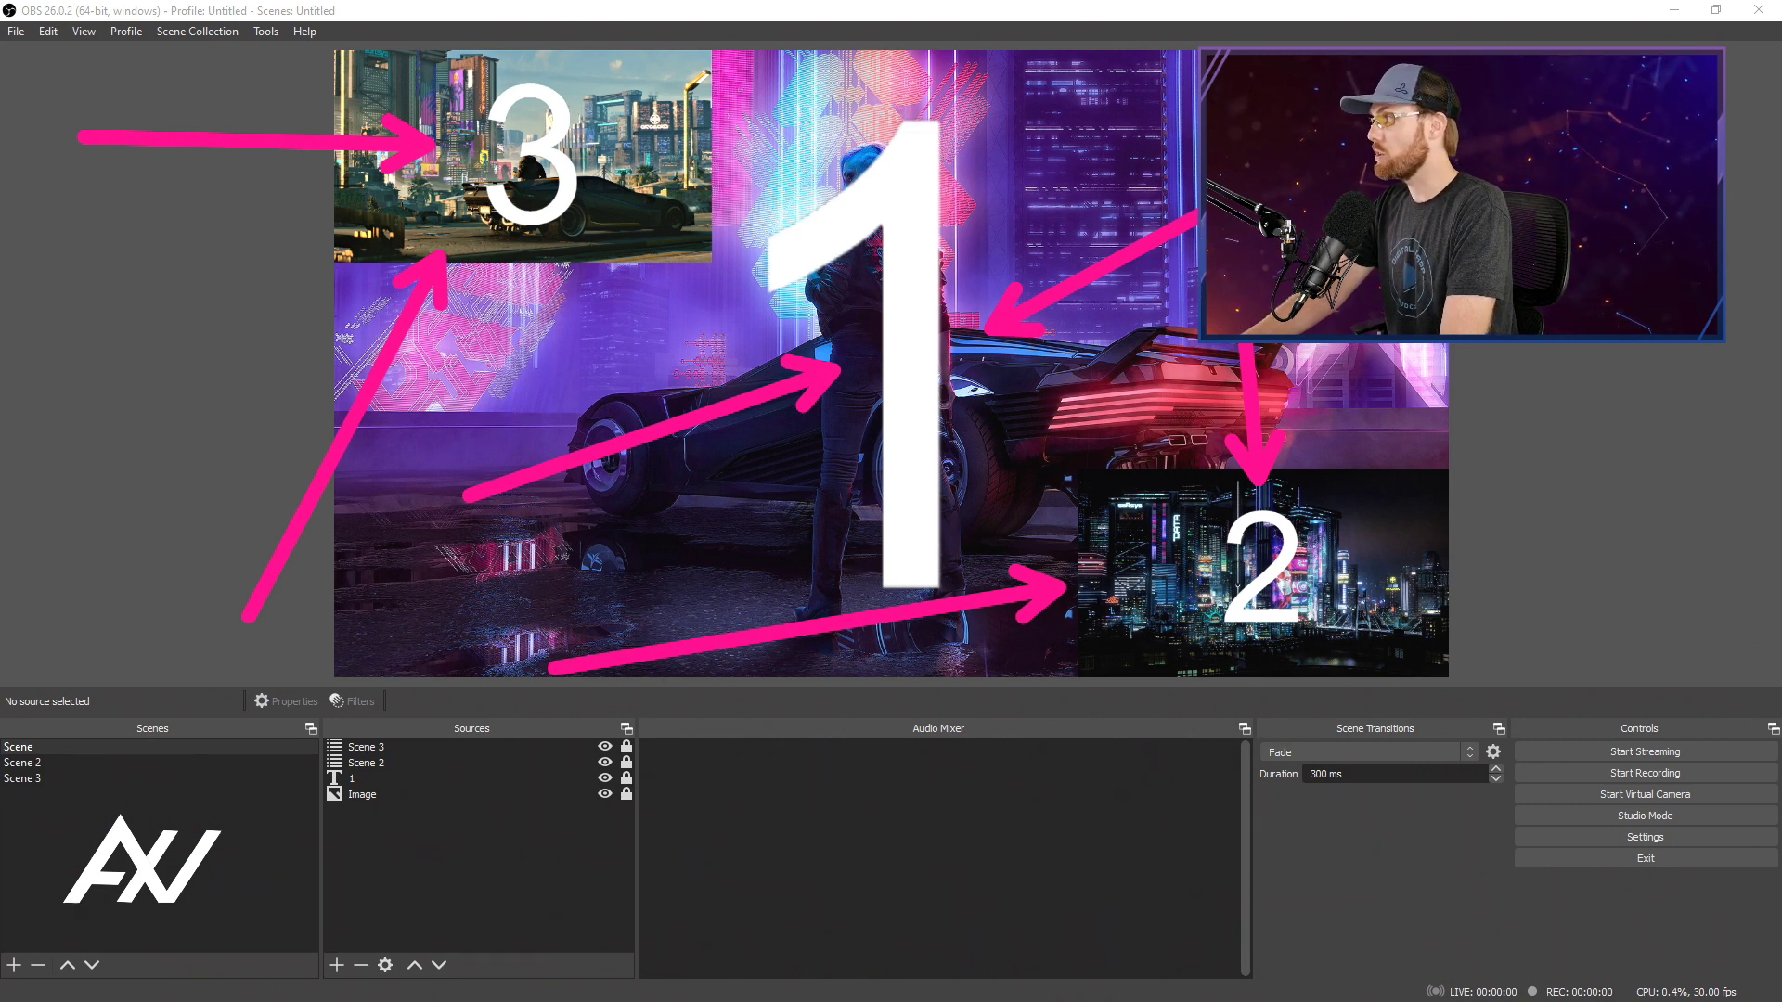
{"action": "key", "text": "Escape"}
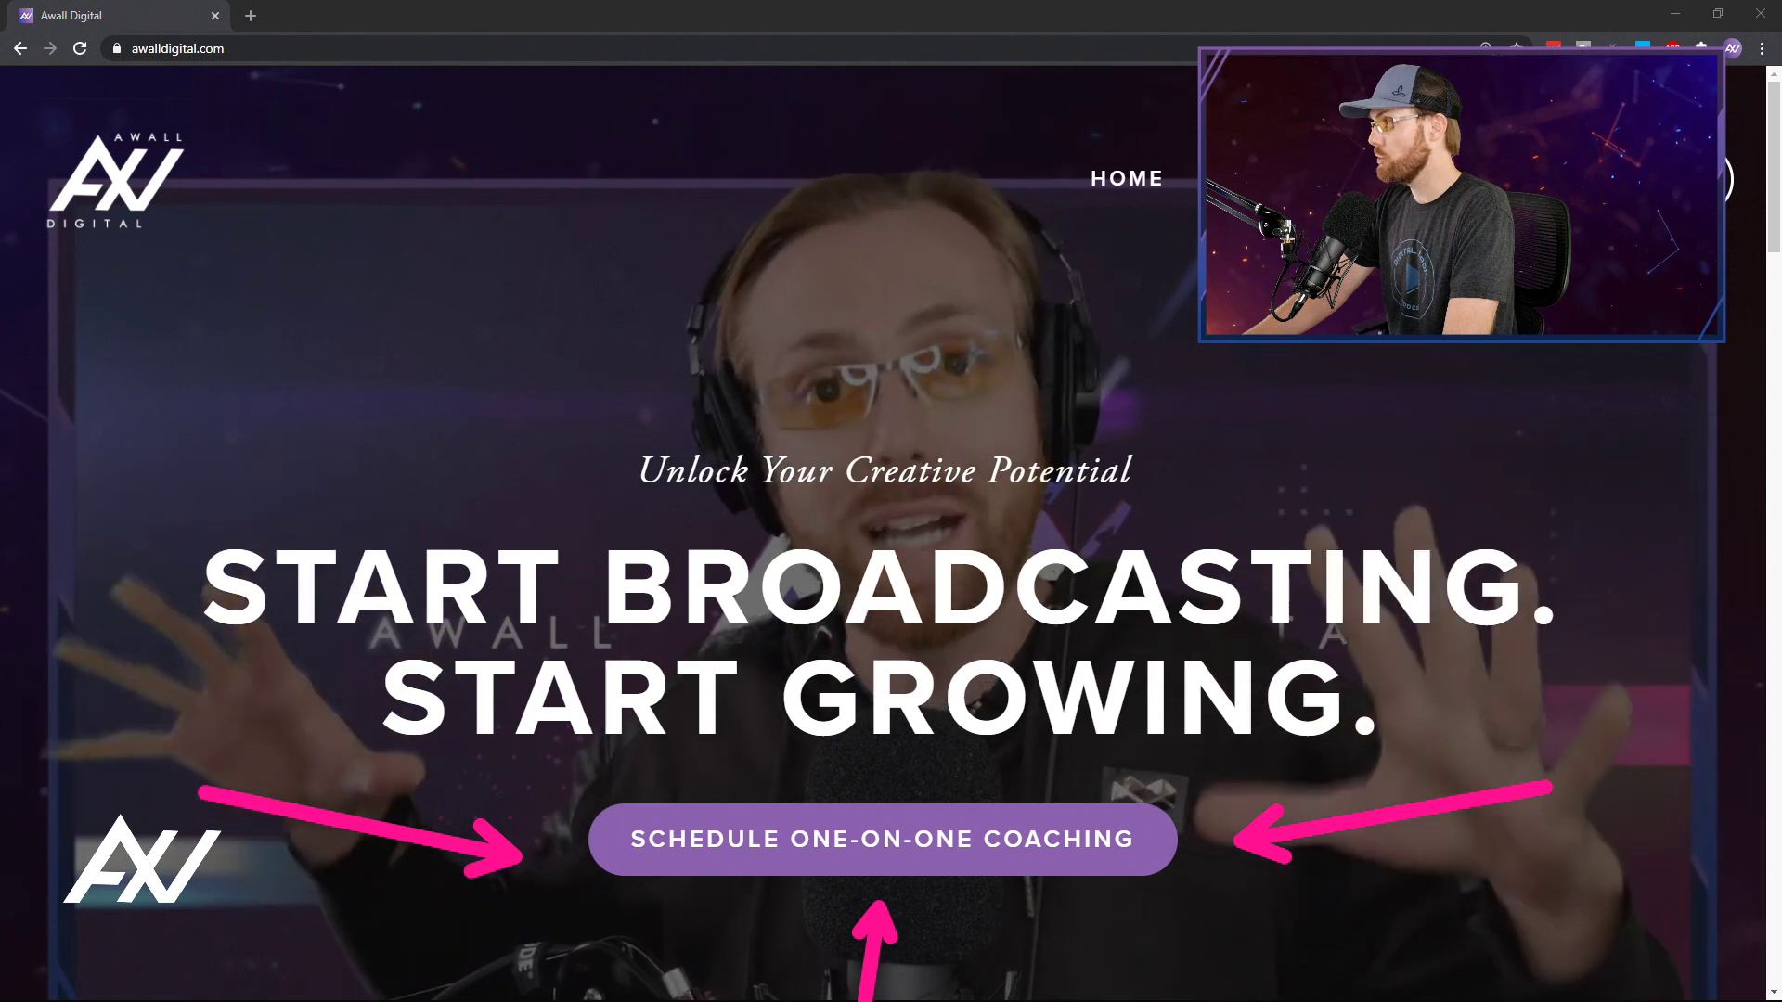
On the Awall Digital site in the browser, choose Saturday, November 7 at 9:00pm for a coaching call and view the booking details form.
{"action": "scroll", "coordinate": [1379, 426], "scroll_direction": "down", "scroll_amount": 5}
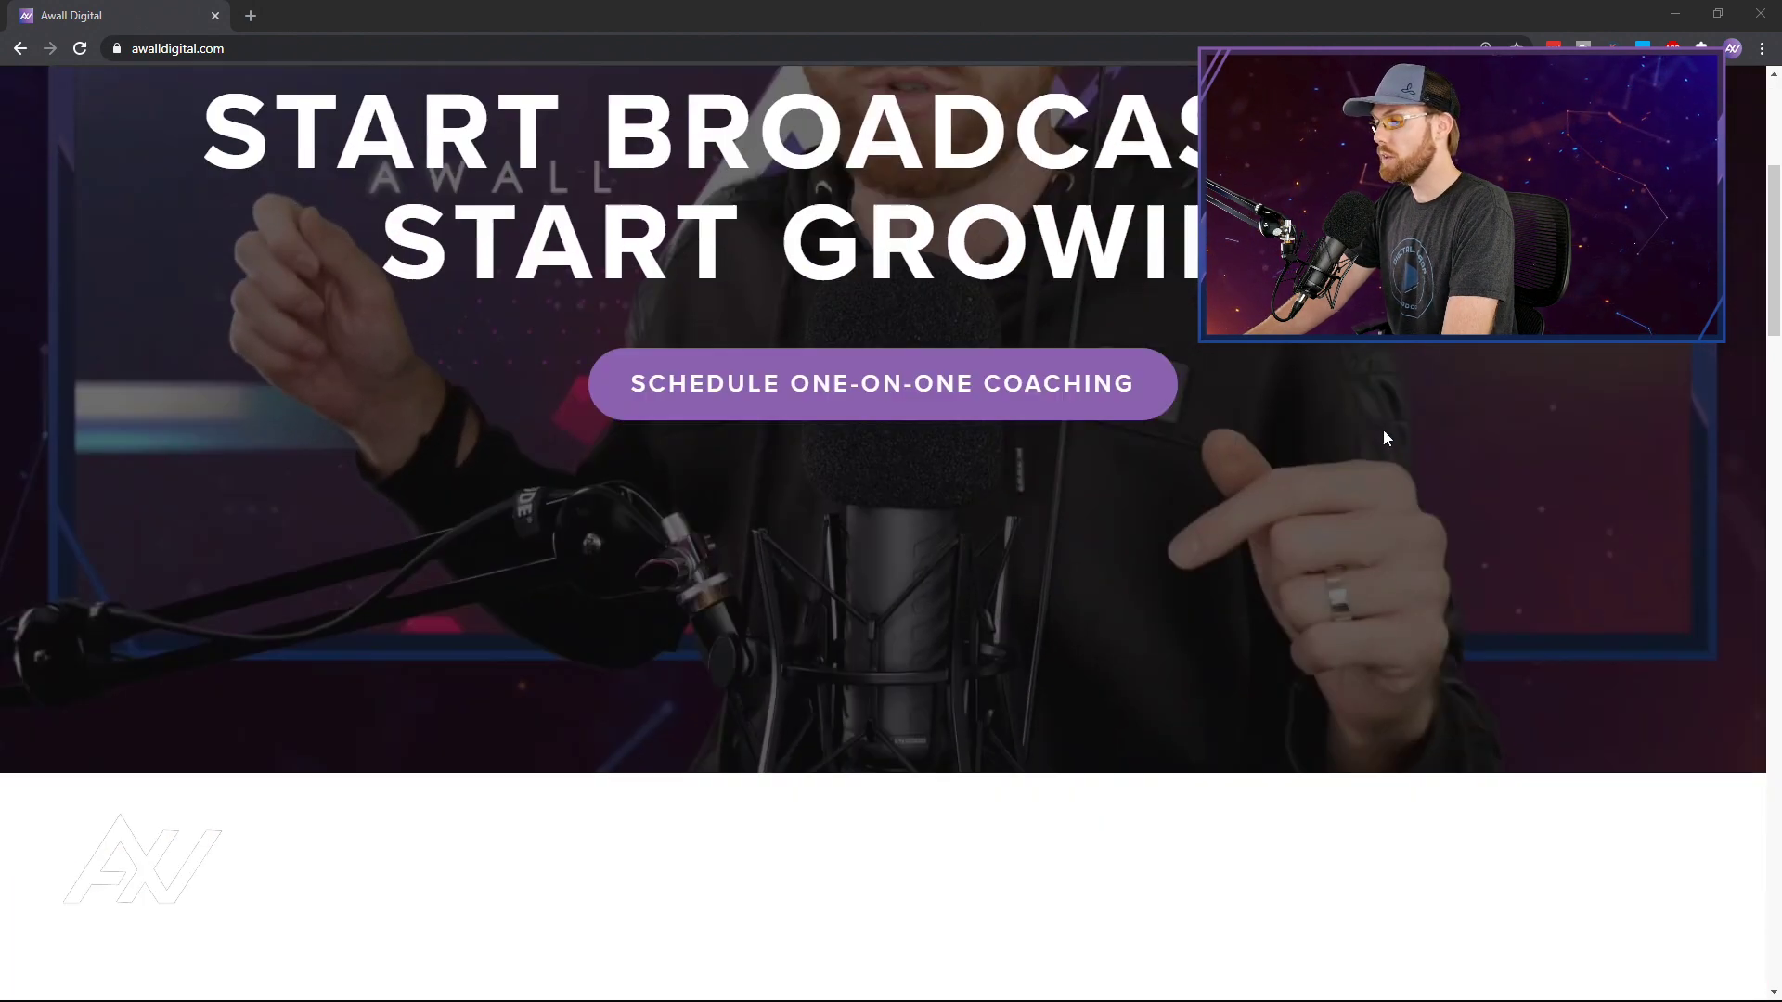
{"action": "scroll", "coordinate": [1383, 430], "scroll_direction": "down", "scroll_amount": 15}
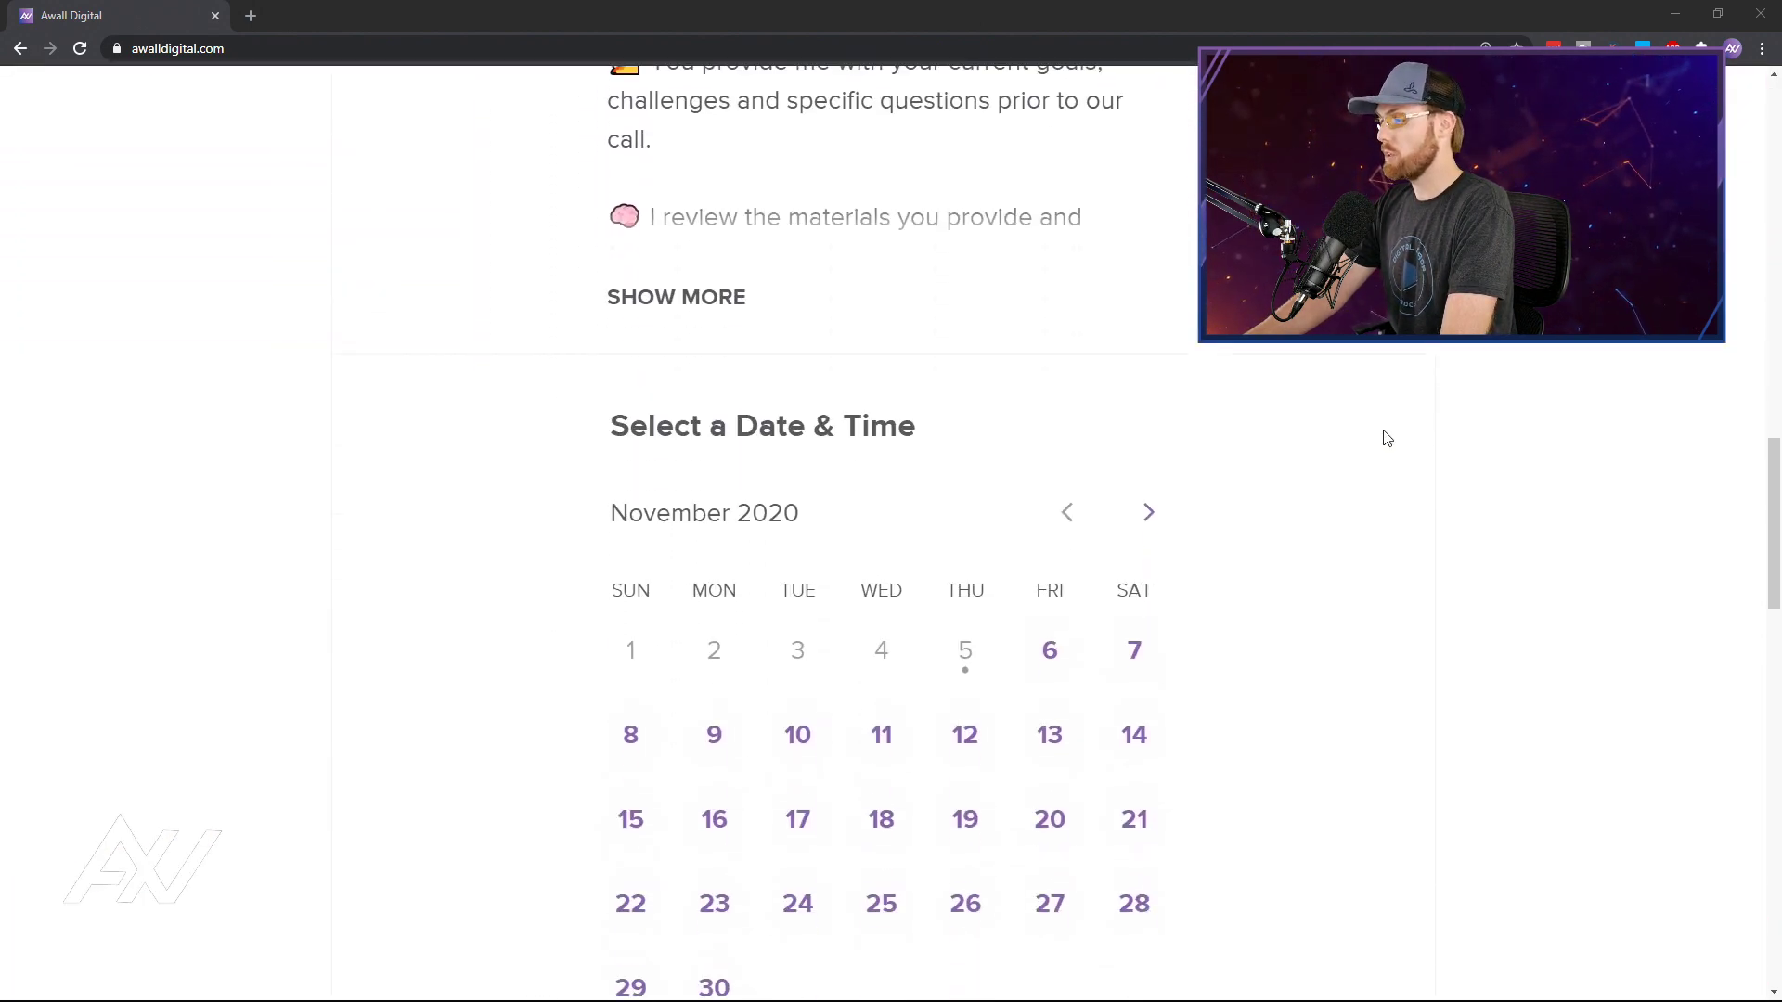
{"action": "scroll", "coordinate": [1385, 438], "scroll_direction": "down", "scroll_amount": 3}
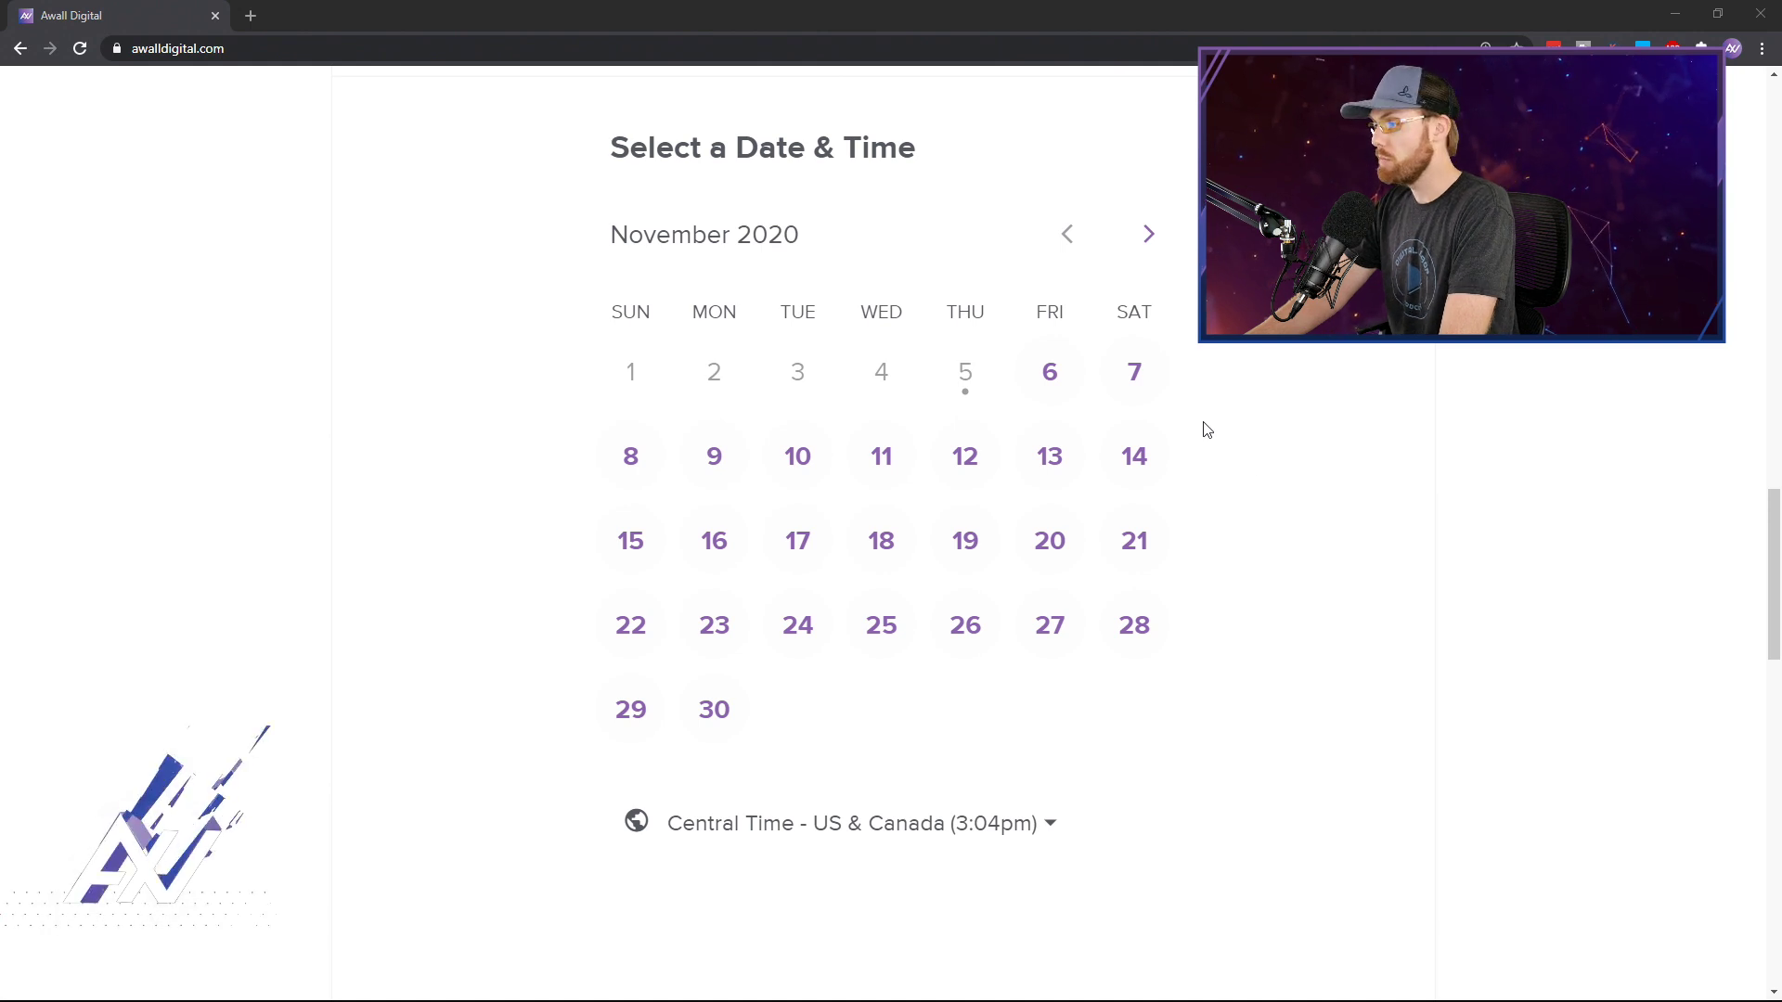
{"action": "scroll", "coordinate": [1177, 417], "scroll_direction": "up", "scroll_amount": 1}
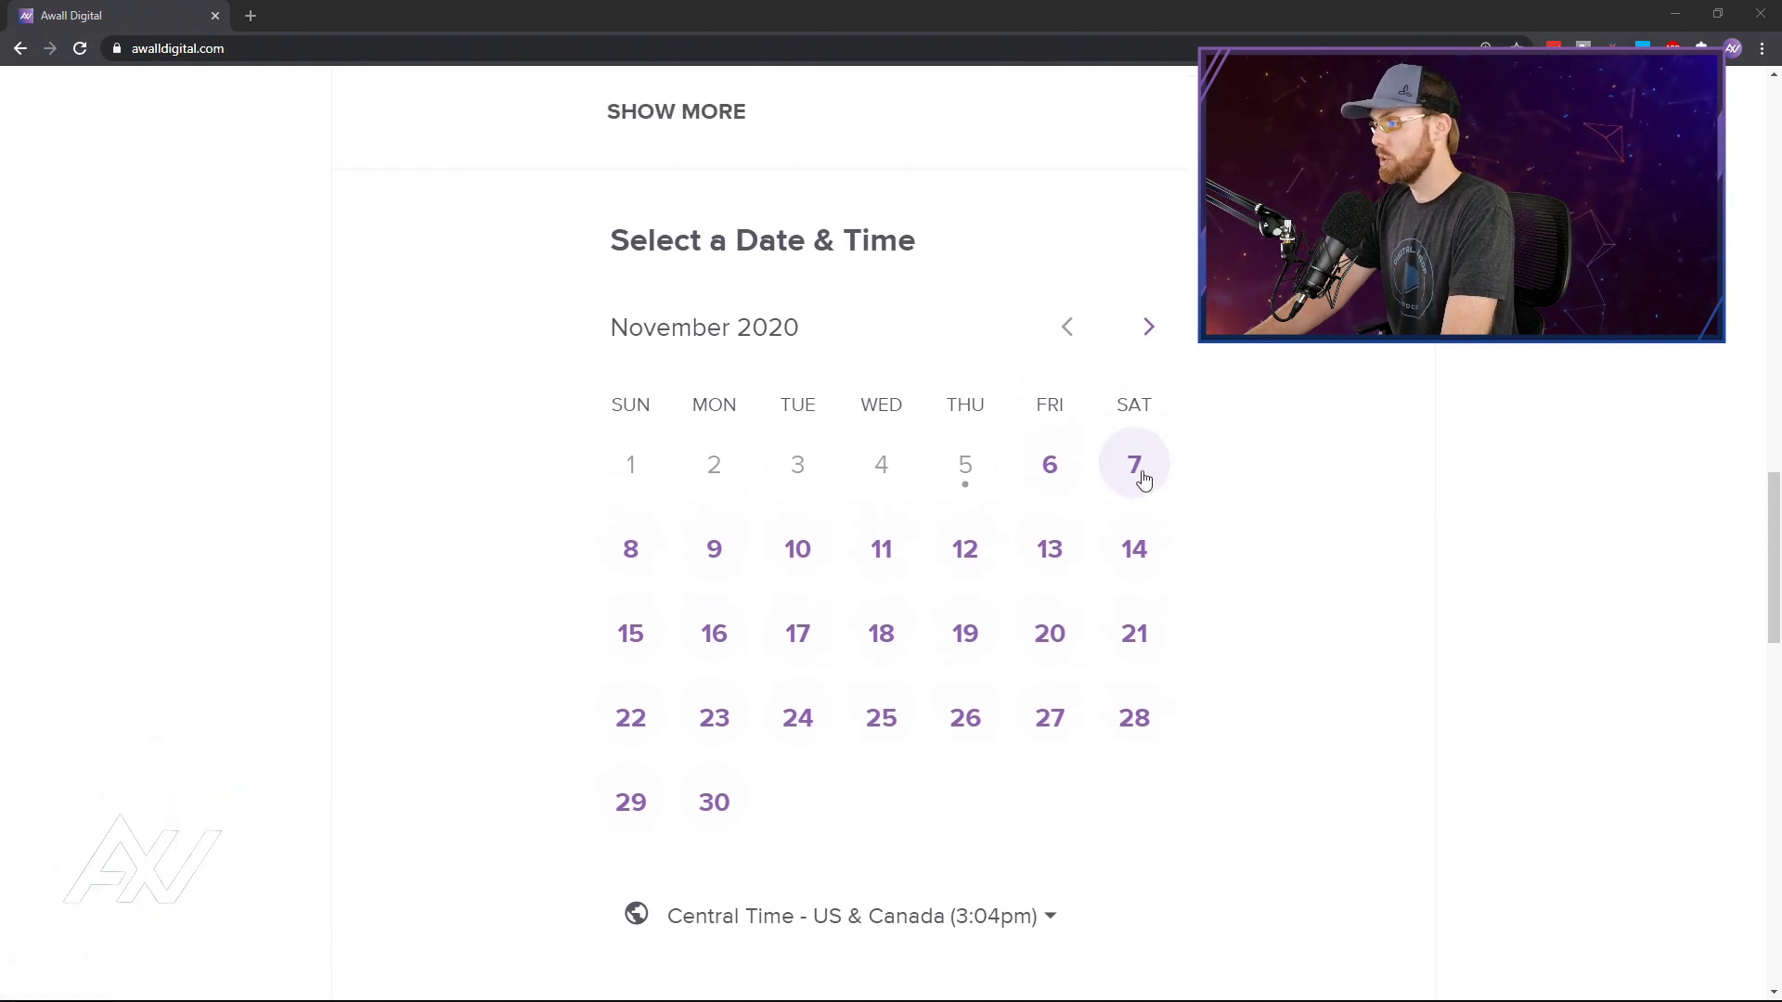
{"action": "left_click", "coordinate": [1137, 470]}
{"action": "left_click", "coordinate": [1178, 449]}
{"action": "left_click", "coordinate": [1310, 455]}
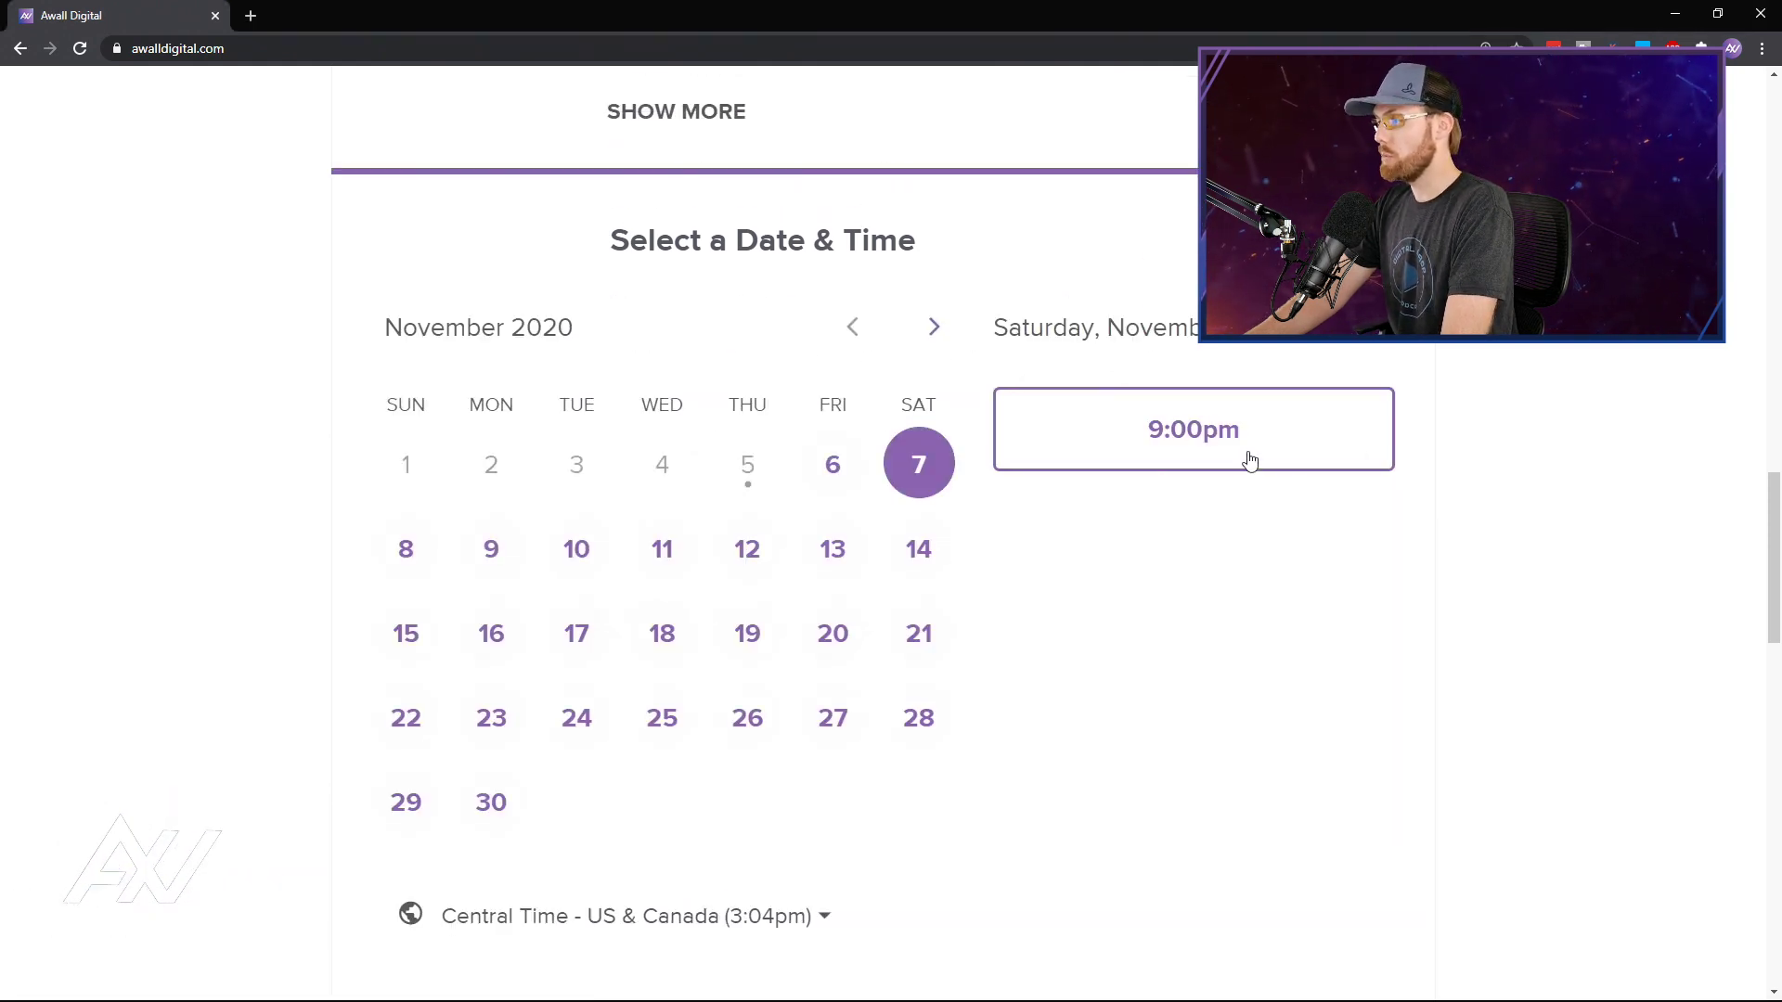
{"action": "left_click", "coordinate": [1250, 461]}
{"action": "left_click", "coordinate": [1300, 445]}
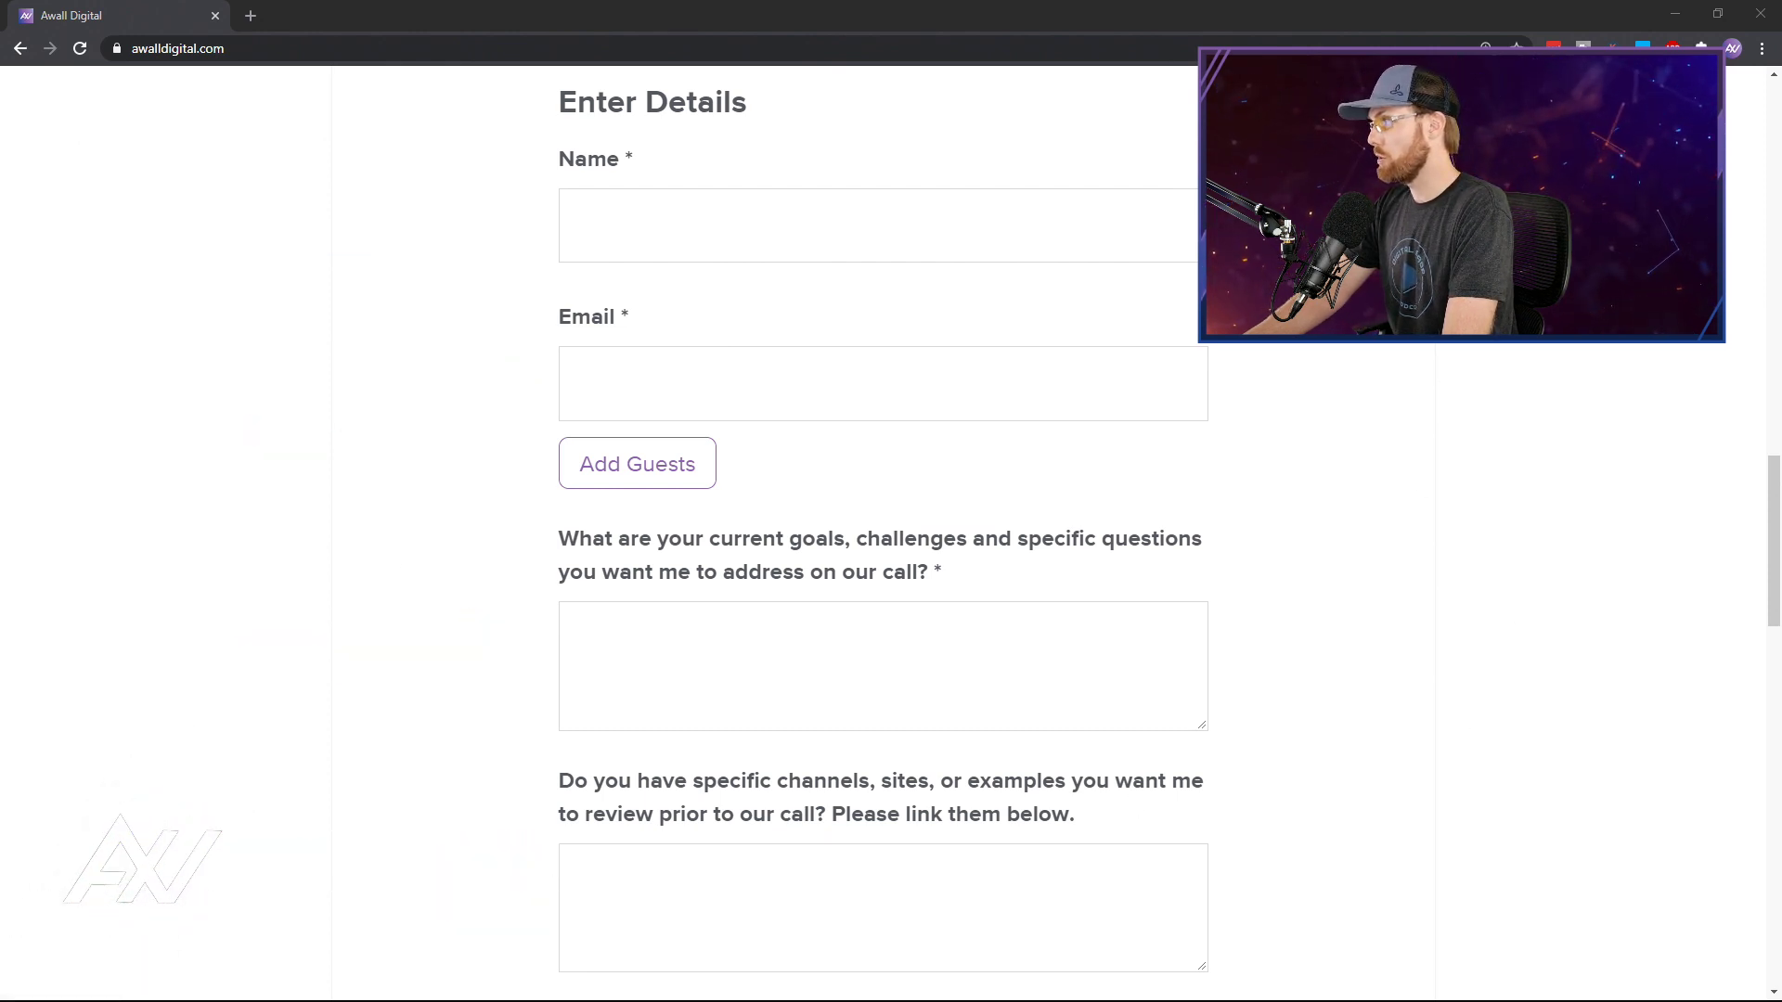
{"action": "scroll", "coordinate": [1561, 351], "scroll_direction": "up", "scroll_amount": 15}
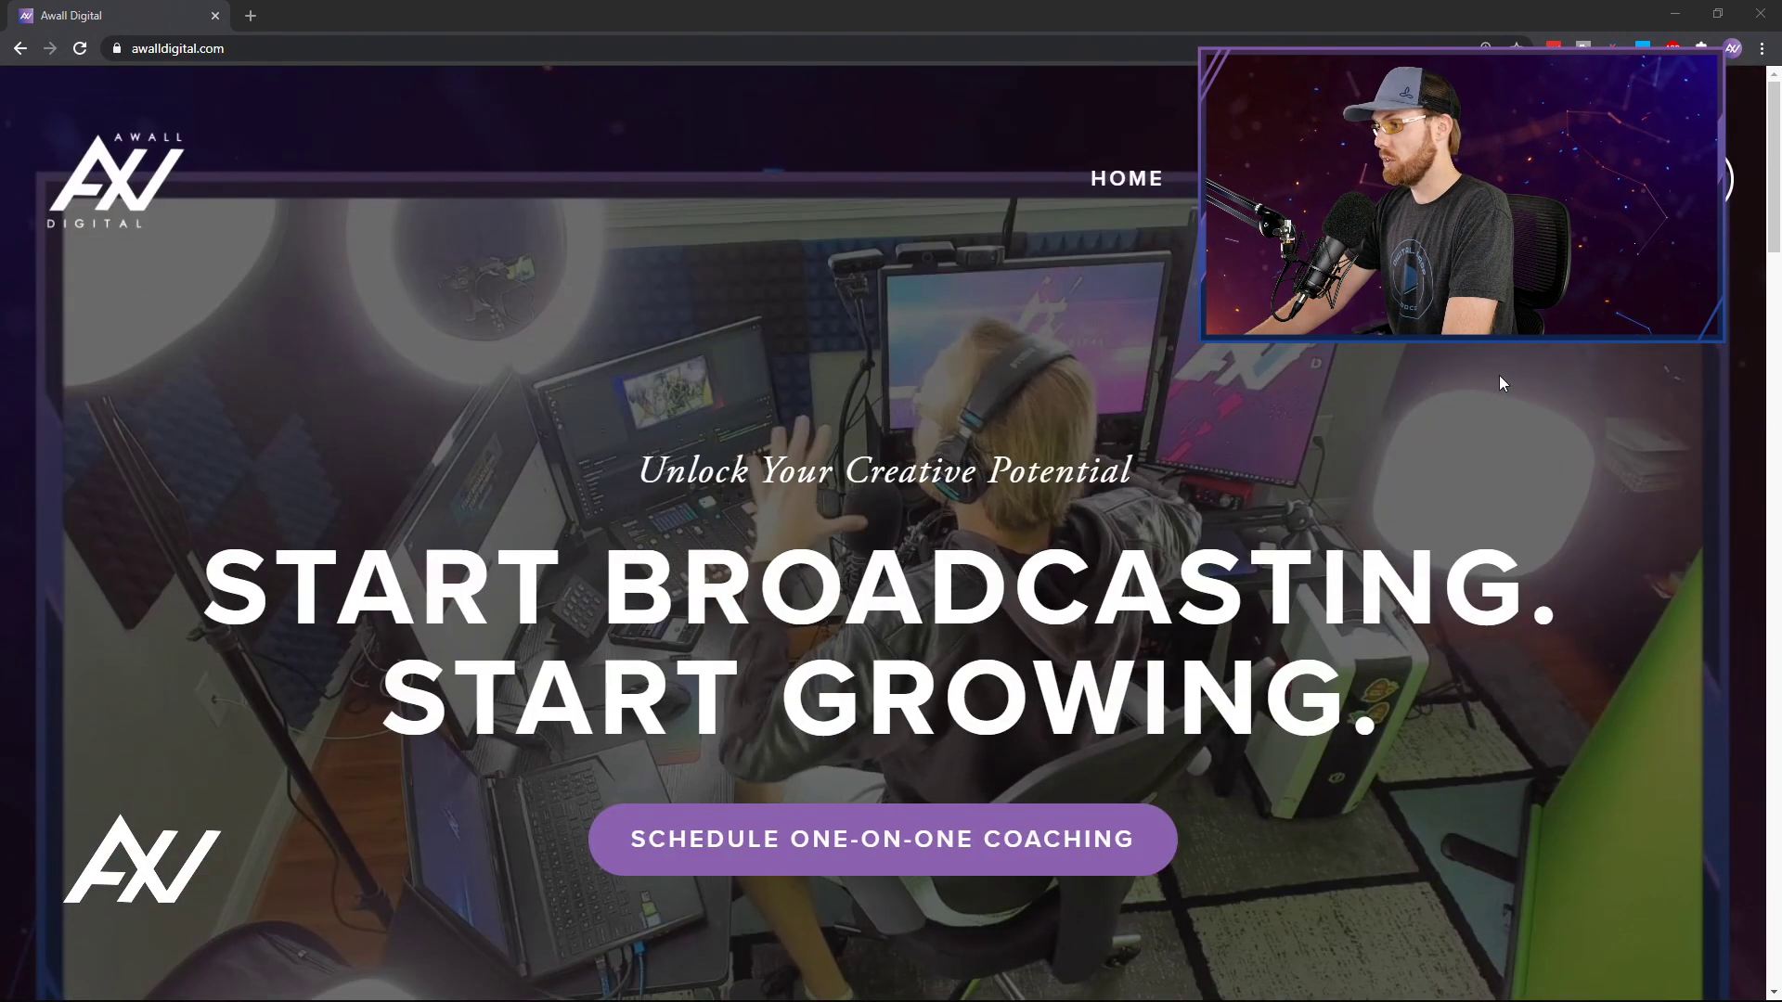